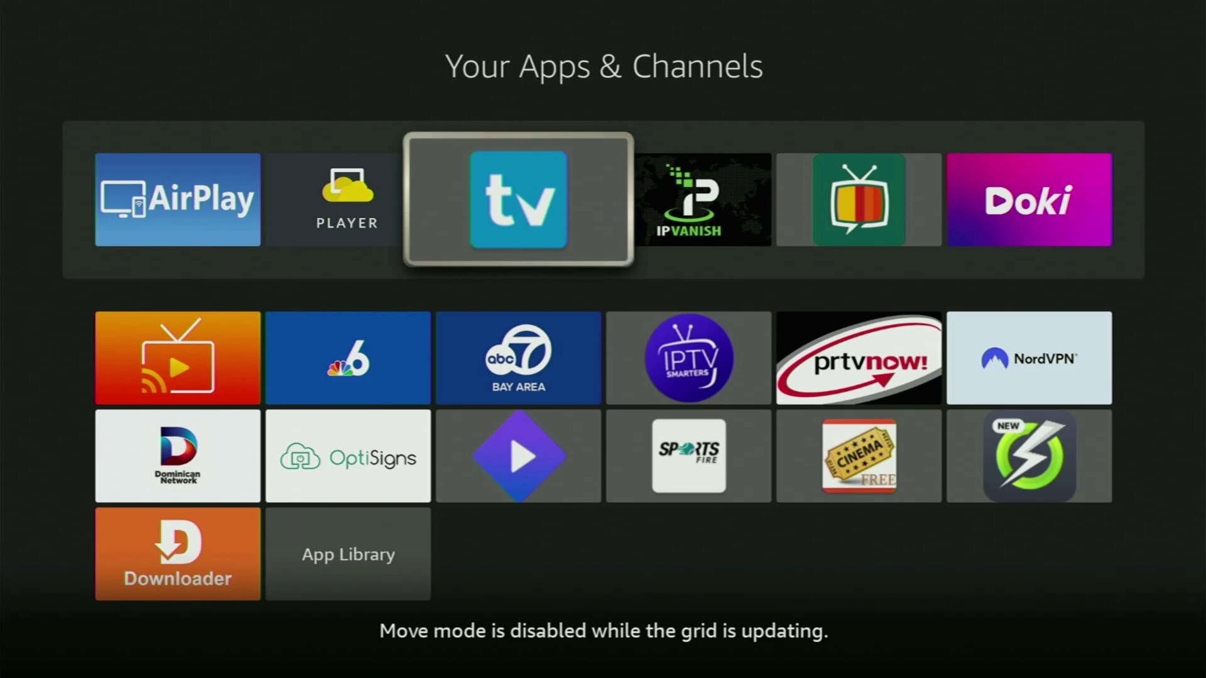
# Look through Your Apps & Channels for the Downloader app and return to the home screen.
pyautogui.press('Left')
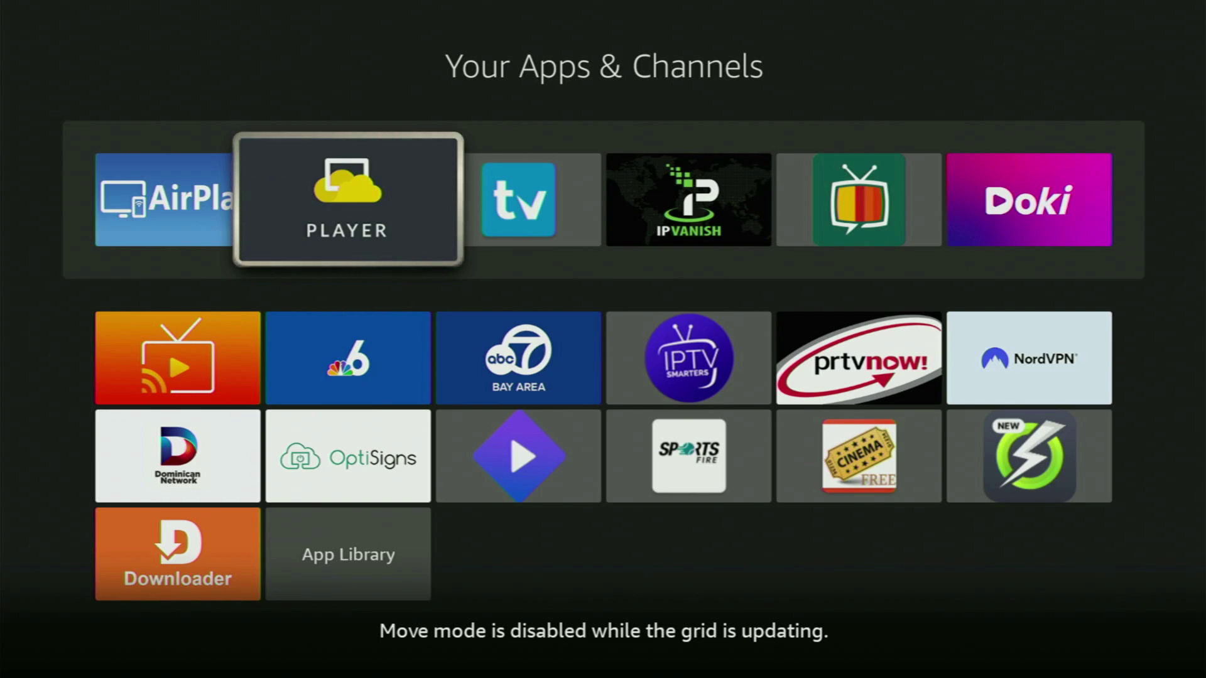
pyautogui.press('Down')
pyautogui.press('Left')
pyautogui.press('Down')
pyautogui.press('Down')
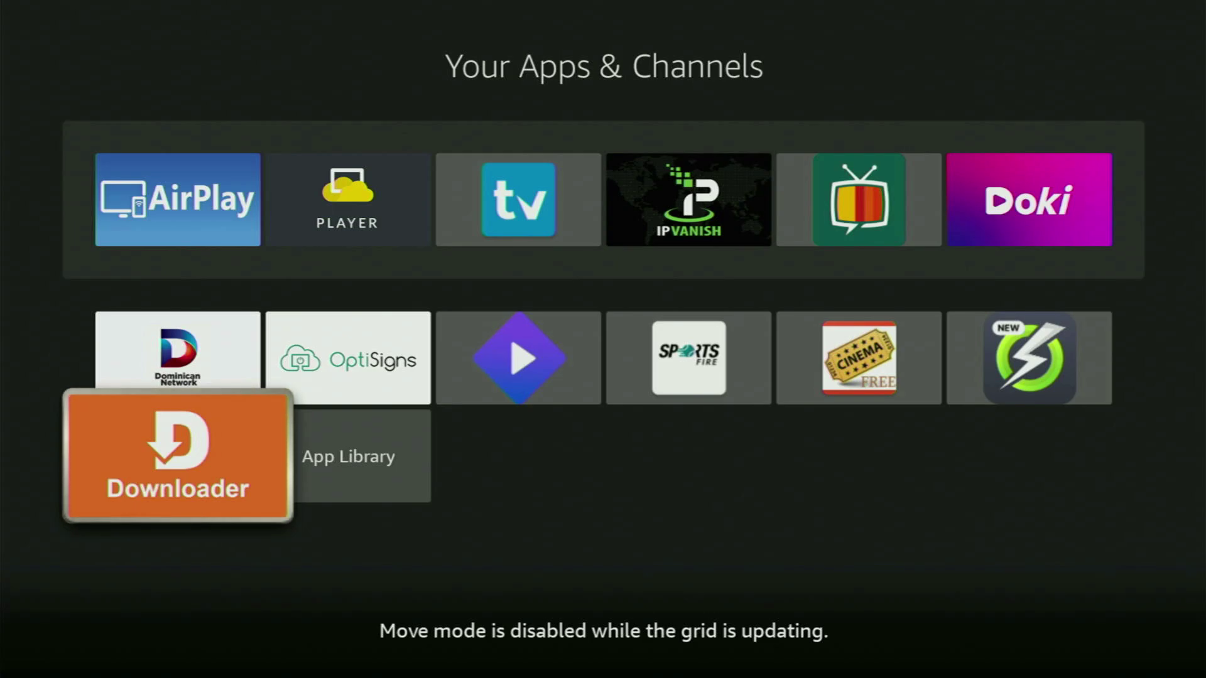
pyautogui.press('Up')
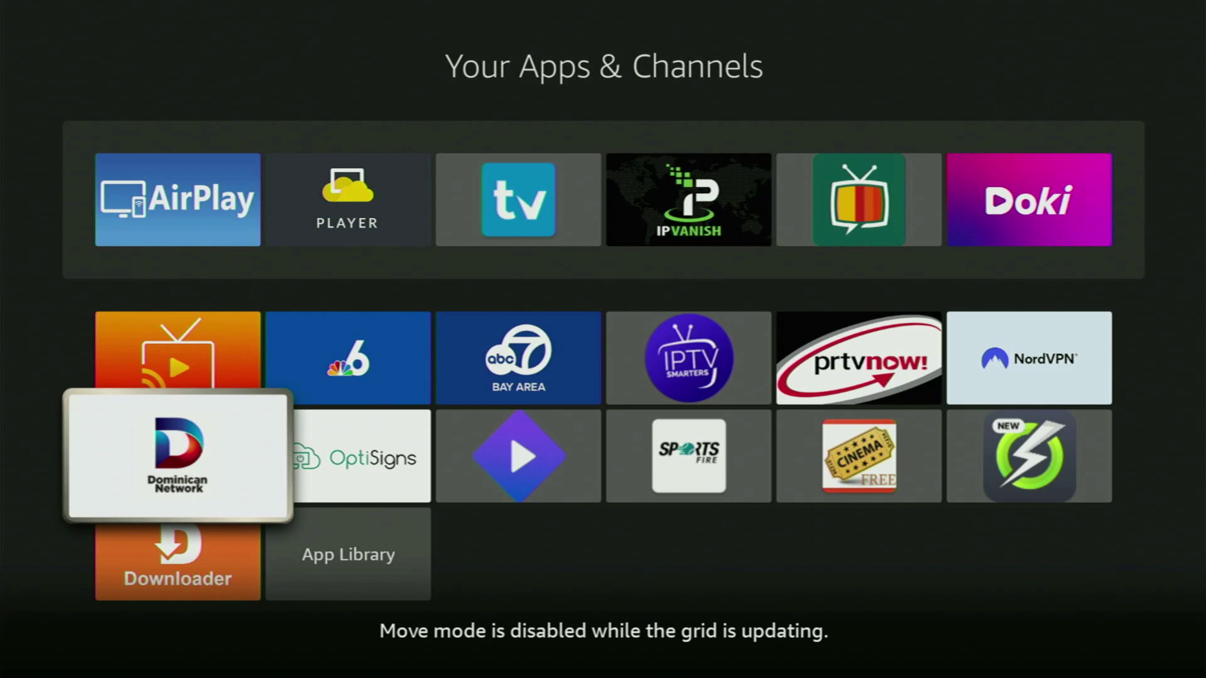
pyautogui.press('Escape')
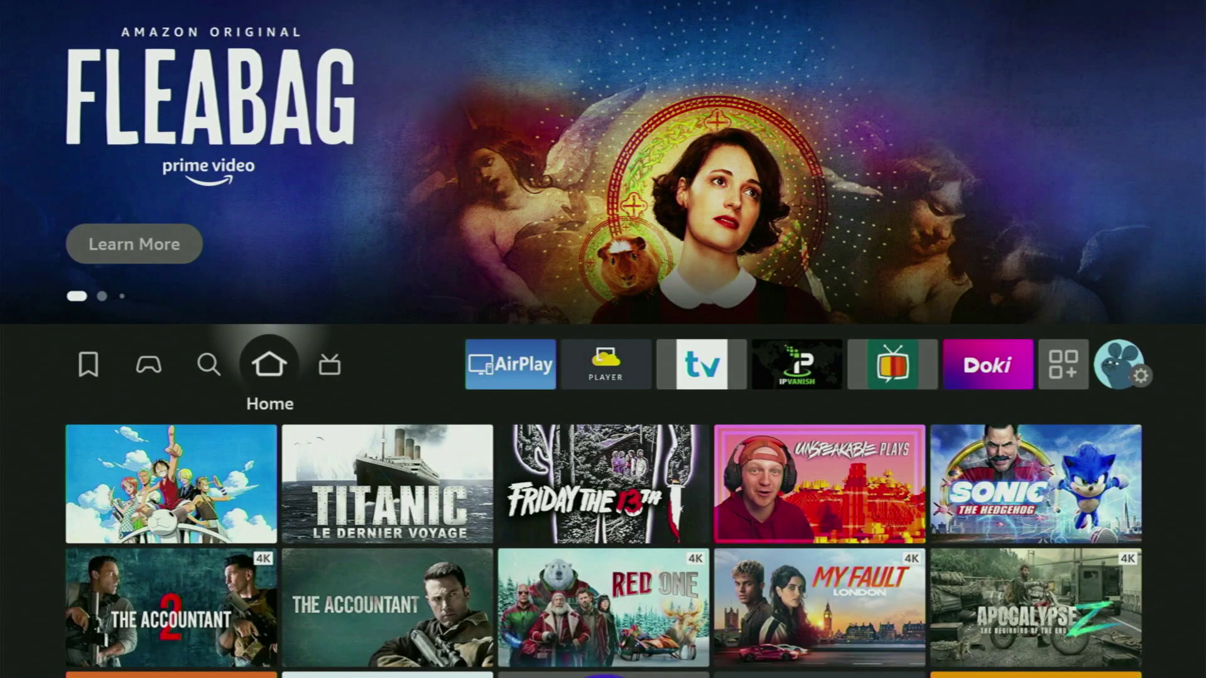
# Open the Fire TV search from Find and enter "Dow" as the search text.
pyautogui.press('Left')
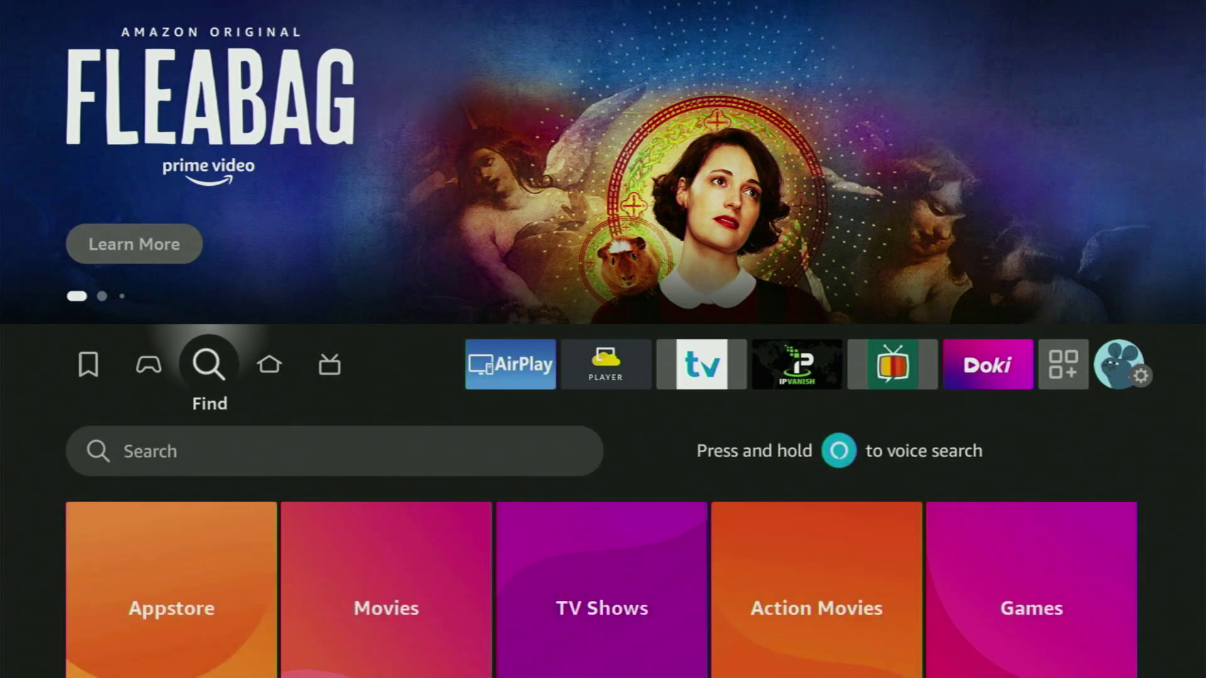
pyautogui.press('Down')
pyautogui.press('Return')
pyautogui.press('Right')
pyautogui.press('Right')
pyautogui.press('Right')
pyautogui.press('Return')
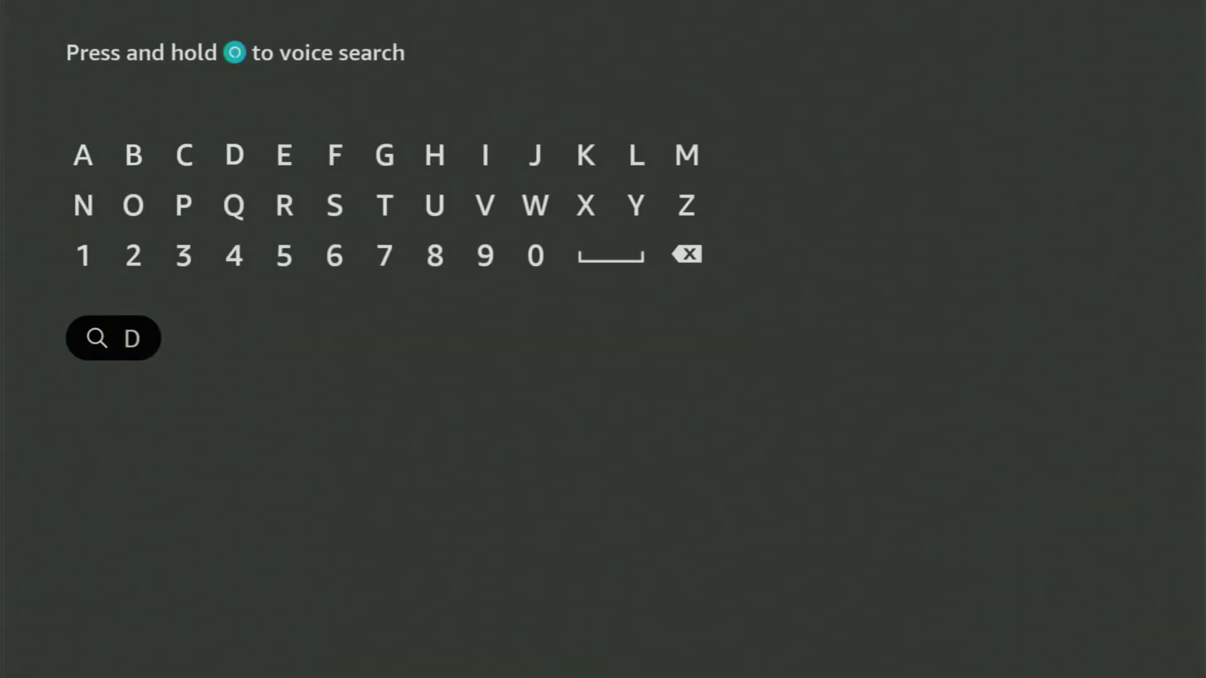
pyautogui.press('Down')
pyautogui.press('Left')
pyautogui.press('Left')
pyautogui.press('Return')
pyautogui.press('Right')
pyautogui.press('Right')
pyautogui.press('Right')
pyautogui.press('Right')
pyautogui.press('Right')
pyautogui.press('Right')
pyautogui.press('Right')
pyautogui.press('Right')
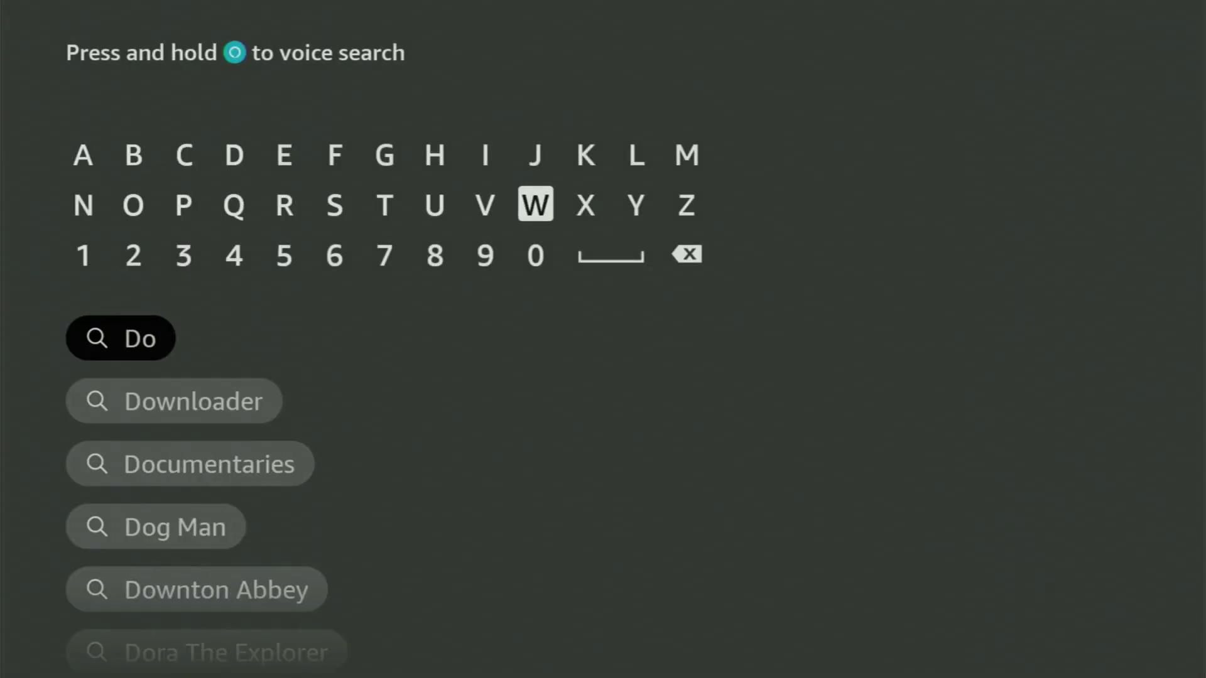
pyautogui.press('Return')
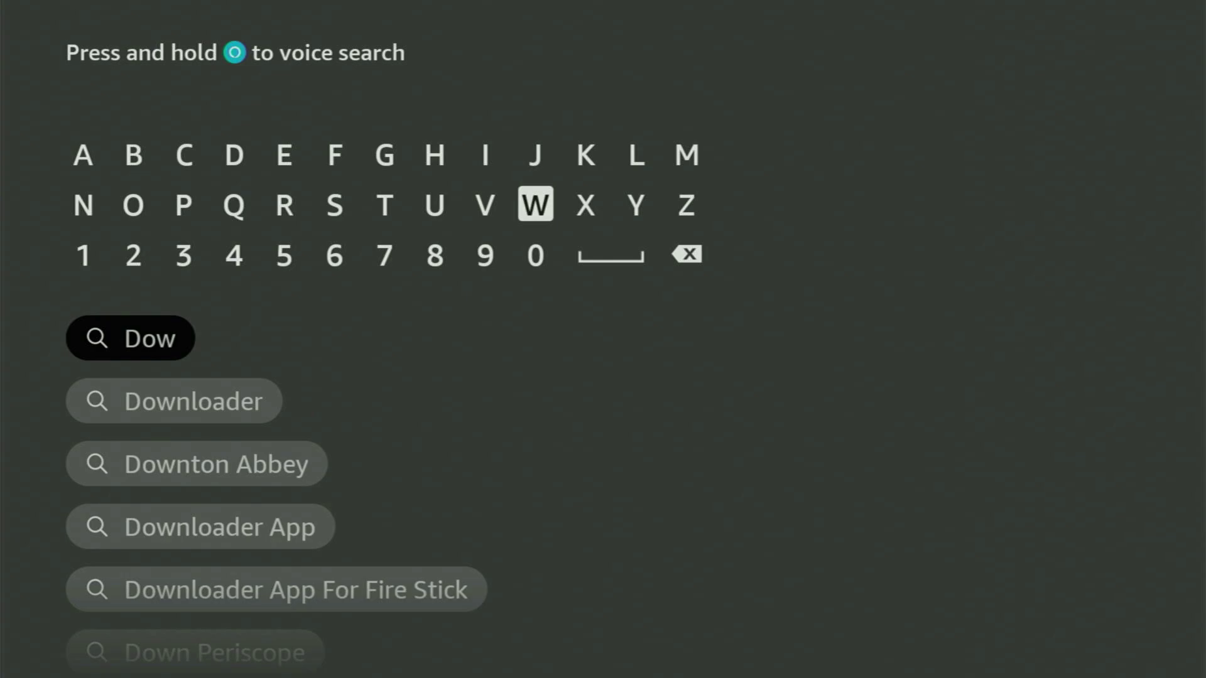
# Run the suggested "Downloader" search and look through the matching apps and games.
pyautogui.press('Down')
pyautogui.press('Down')
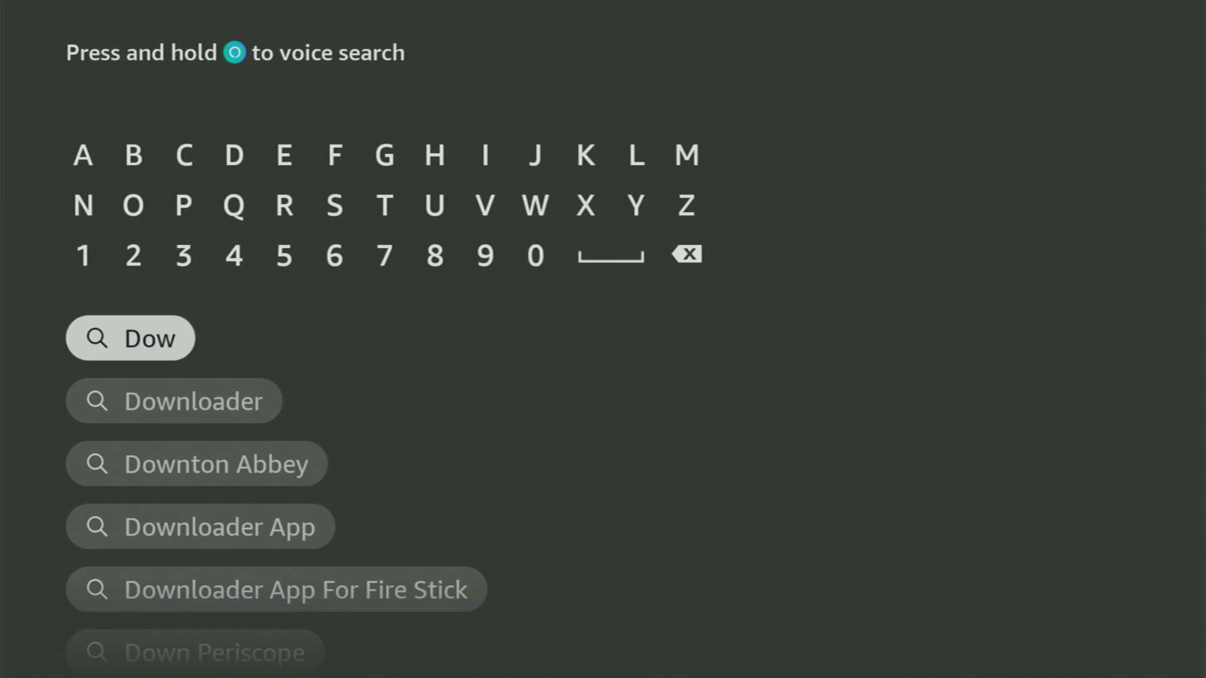
pyautogui.press('Down')
pyautogui.press('Return')
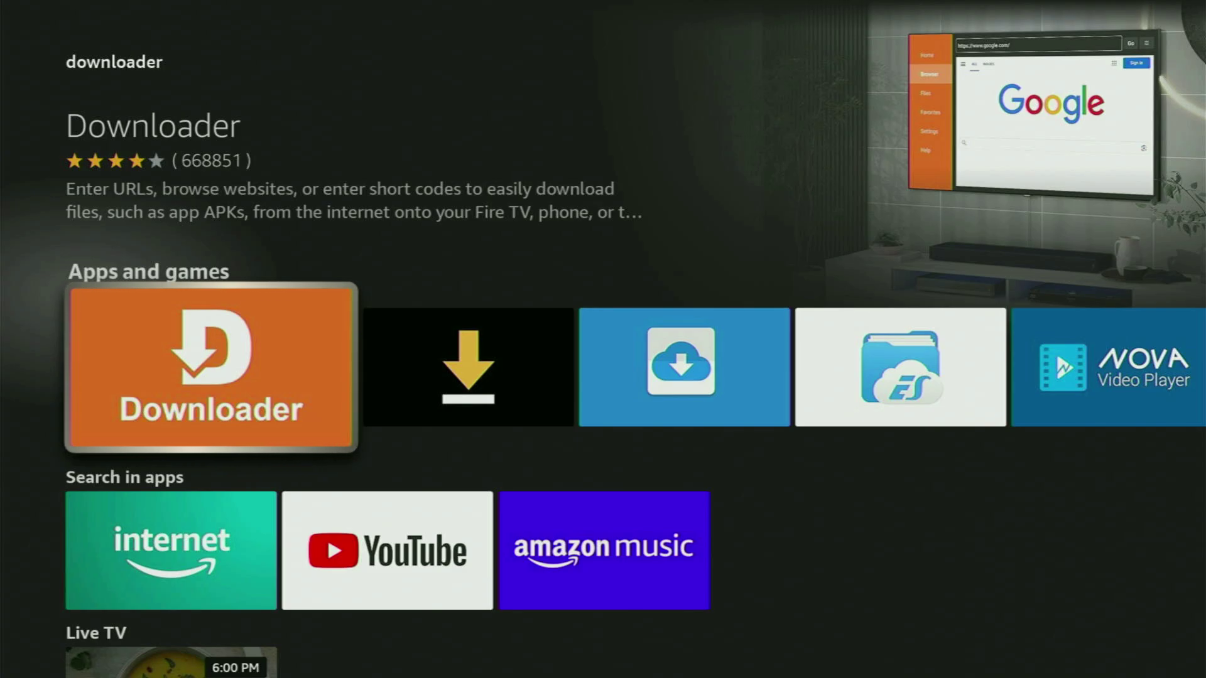
pyautogui.press('Right')
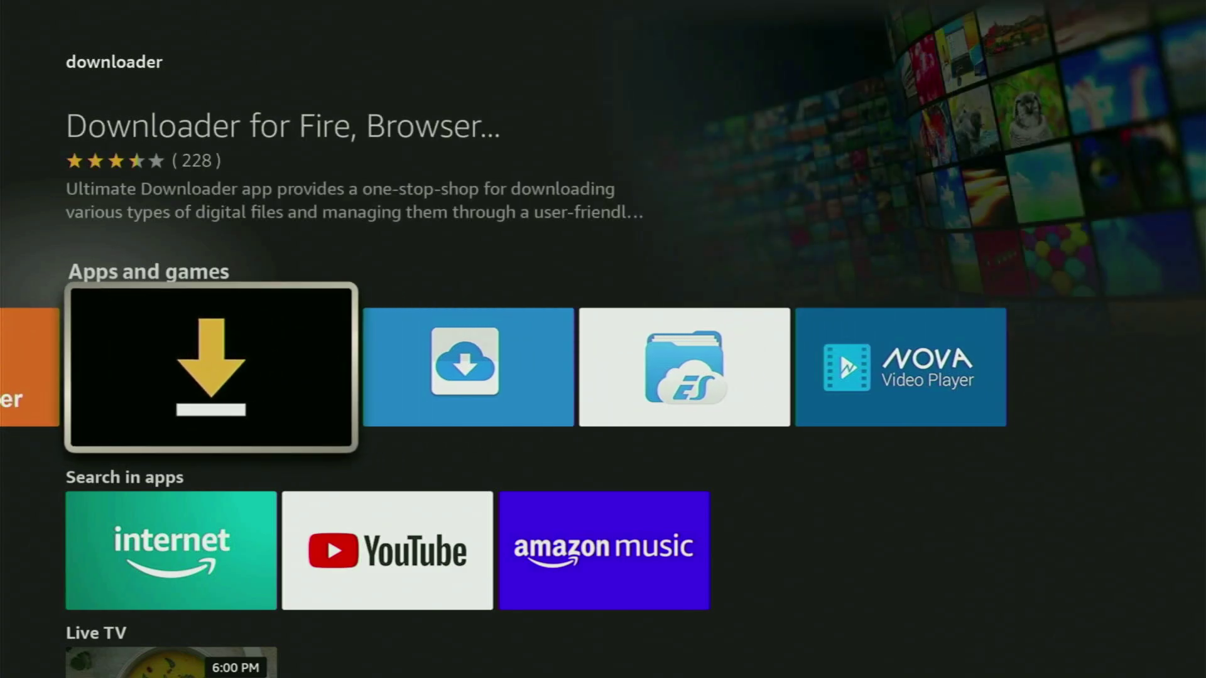
pyautogui.press('Right')
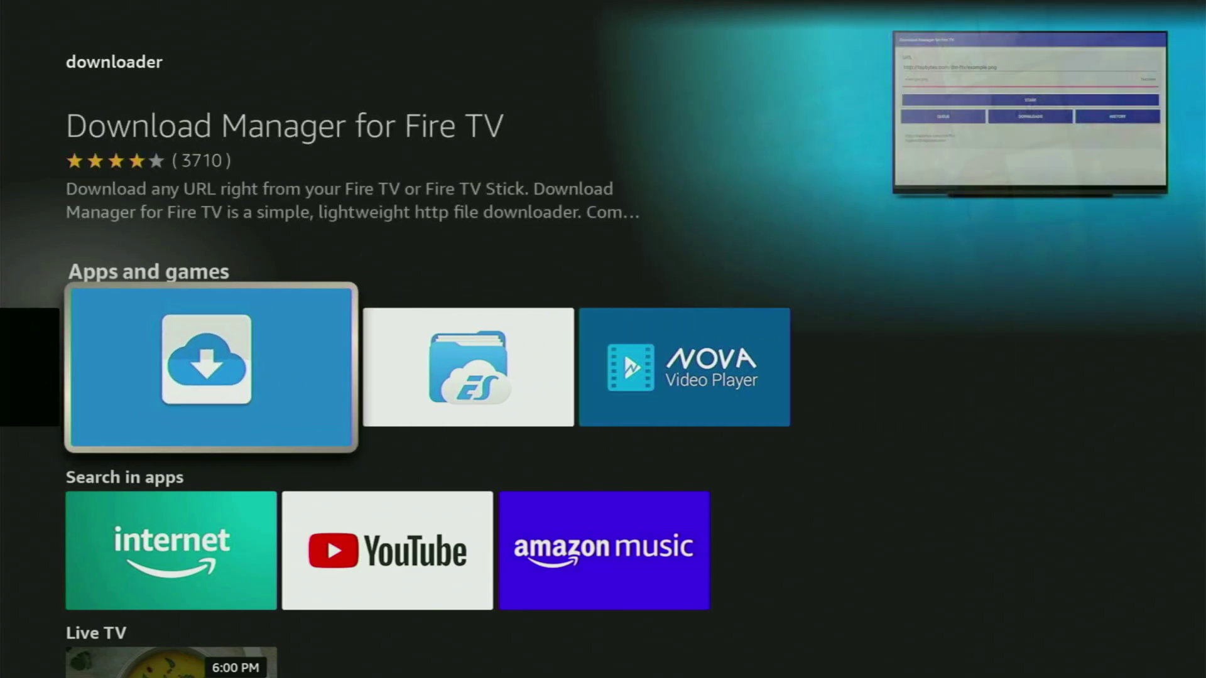
# Return to the home screen and open the My Fire TV section of the settings.
pyautogui.press('Home')
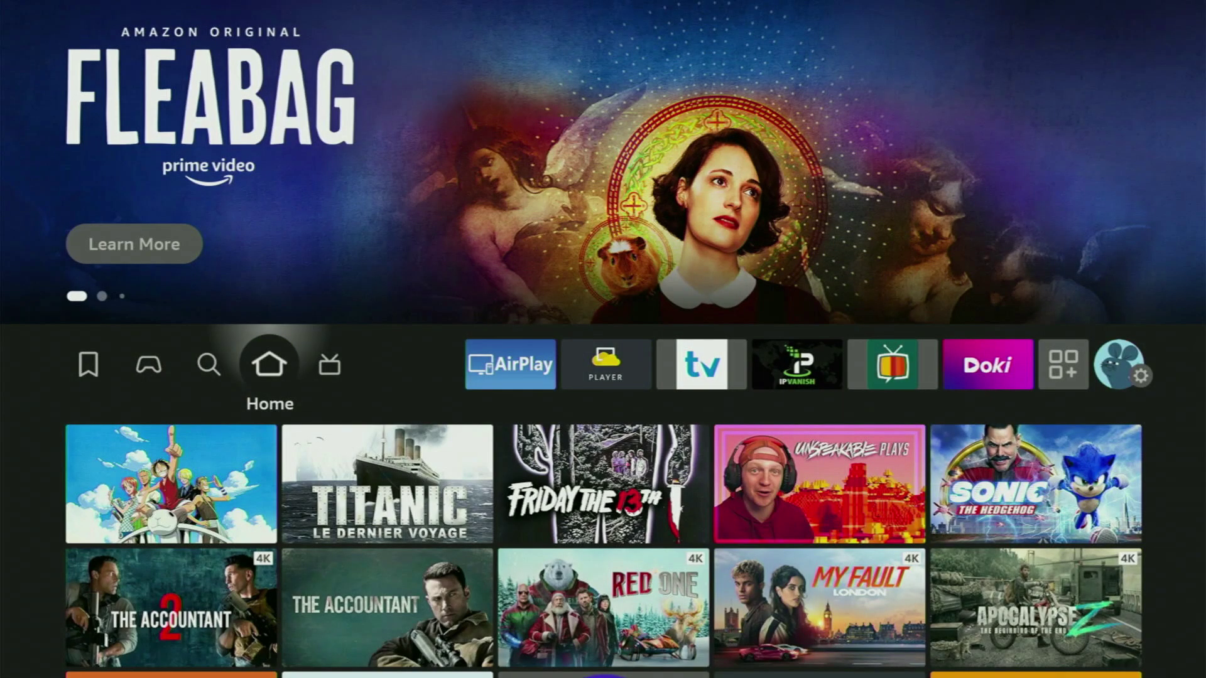
pyautogui.press('Right')
pyautogui.press('Right')
pyautogui.press('Right')
pyautogui.press('Right')
pyautogui.press('Right')
pyautogui.press('Right')
pyautogui.press('Right')
pyautogui.press('Right')
pyautogui.press('Right')
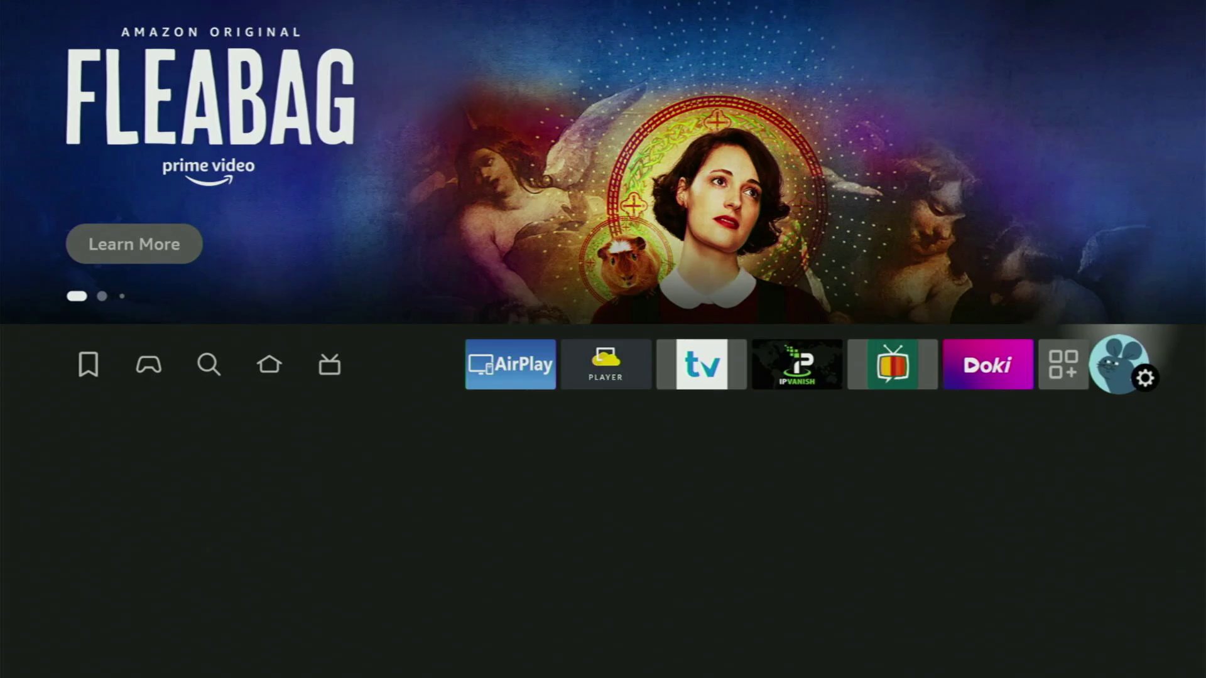
pyautogui.press('Down')
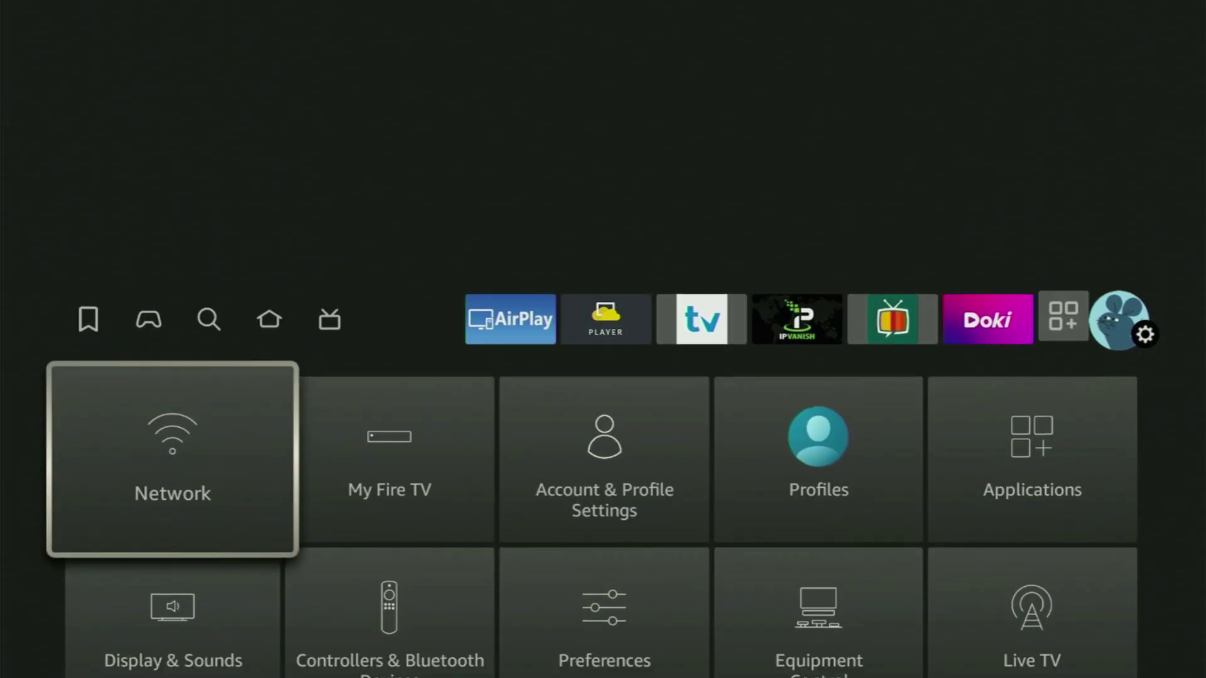
pyautogui.press('Right')
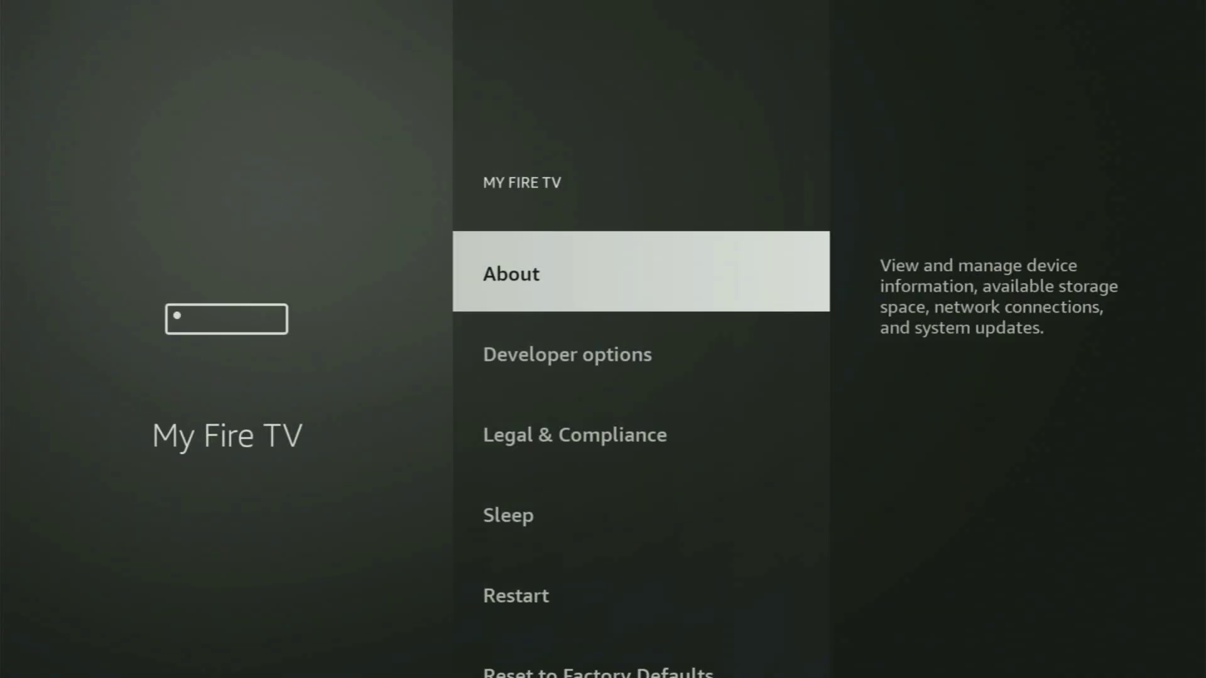
# Review the My Fire TV options from About to Reset to Factory Defaults.
pyautogui.press('Down')
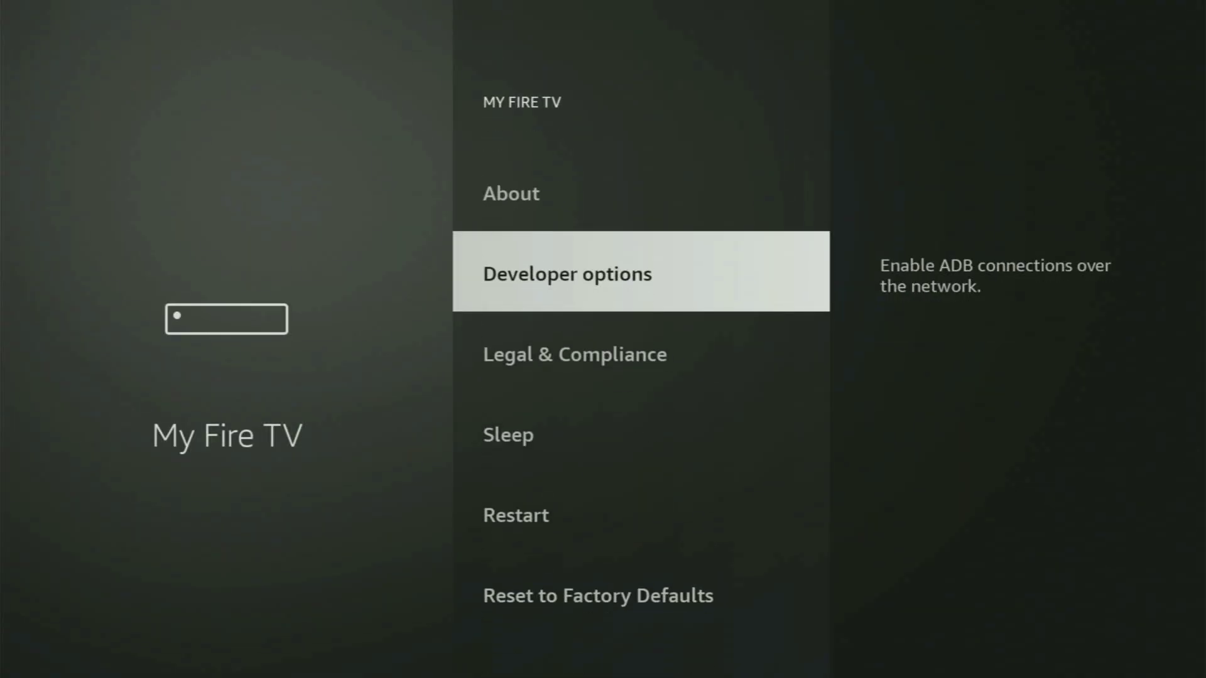
pyautogui.press('Down')
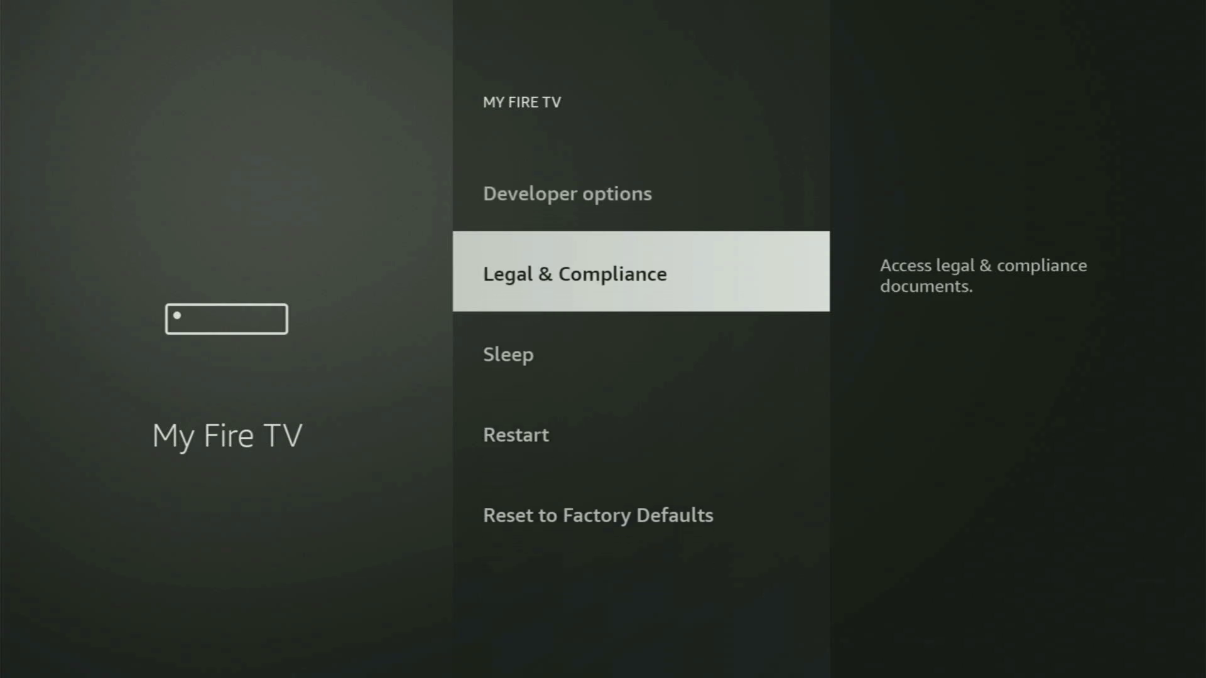
pyautogui.press('Down')
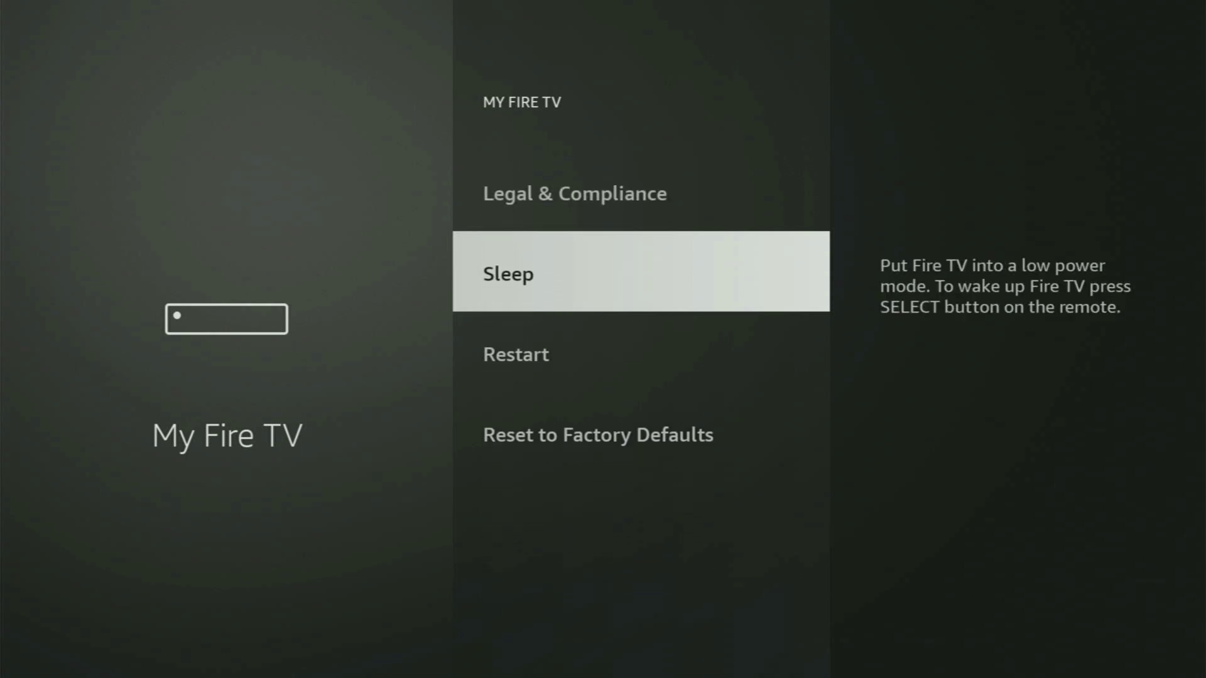
pyautogui.press('Down')
pyautogui.press('Down')
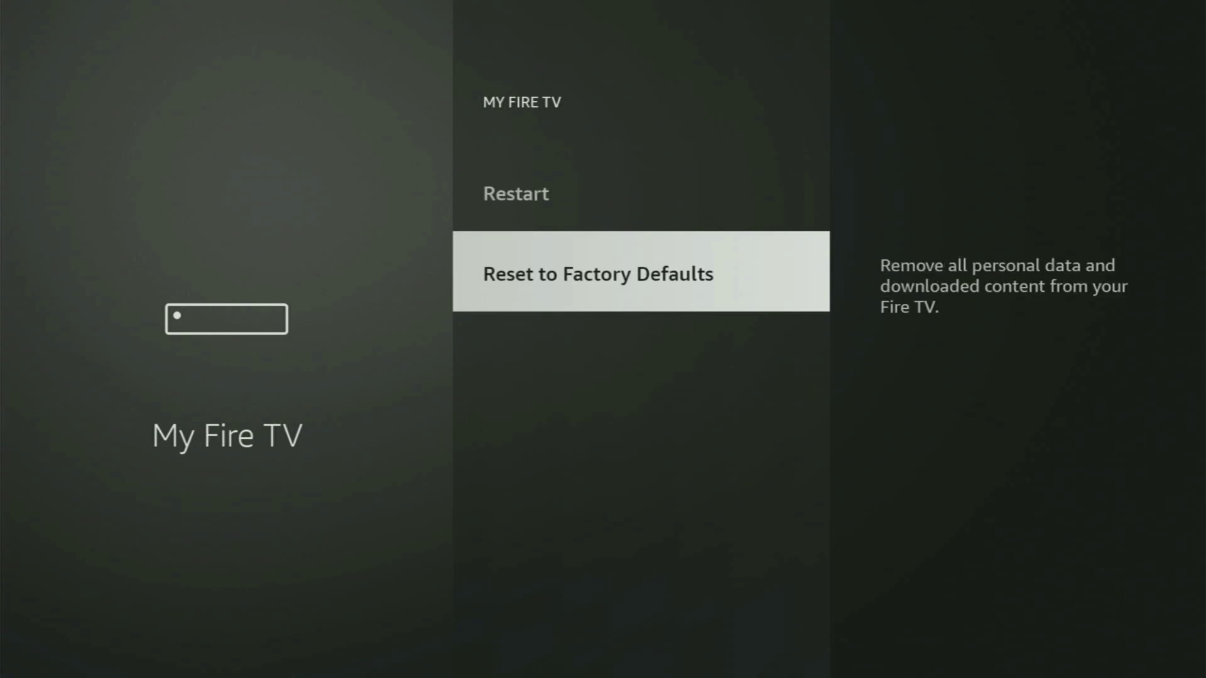
pyautogui.press('Up')
pyautogui.press('Up')
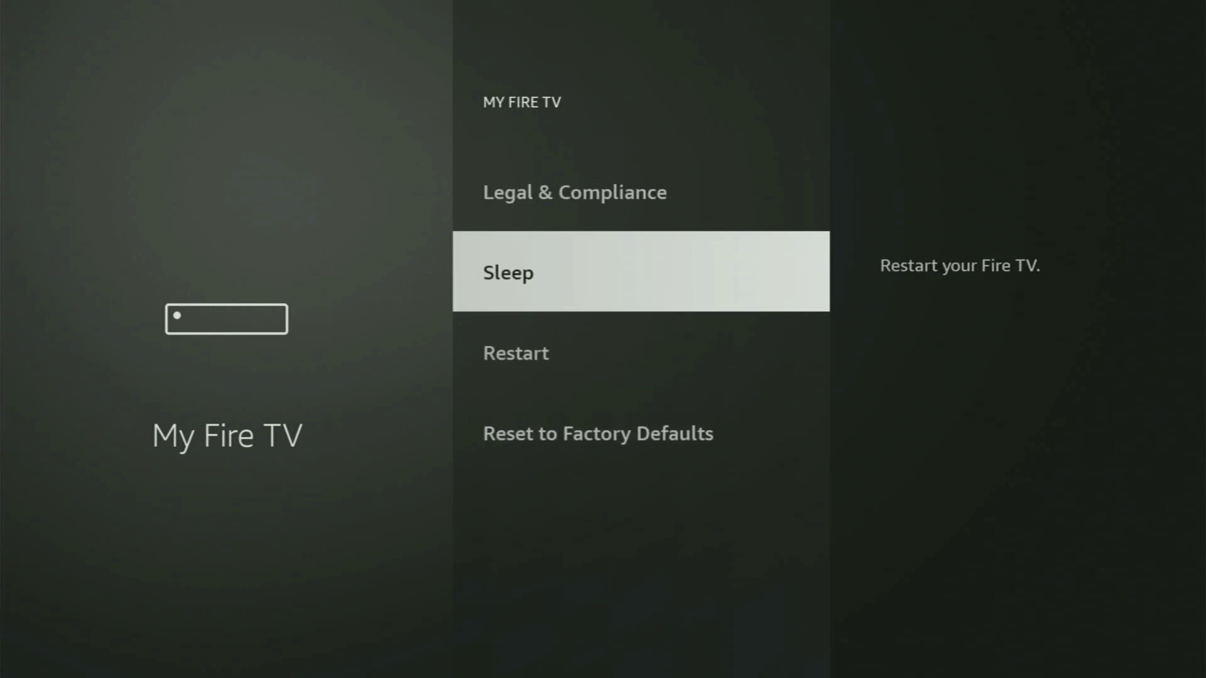
pyautogui.press('Up')
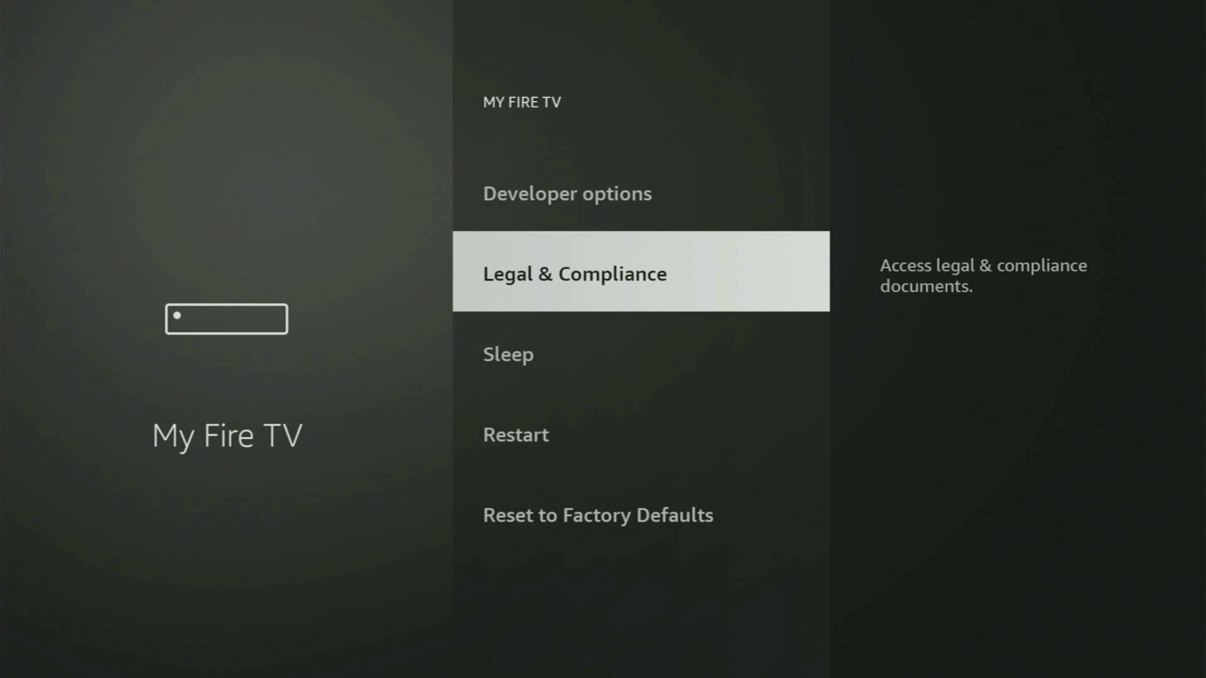
pyautogui.press('Up')
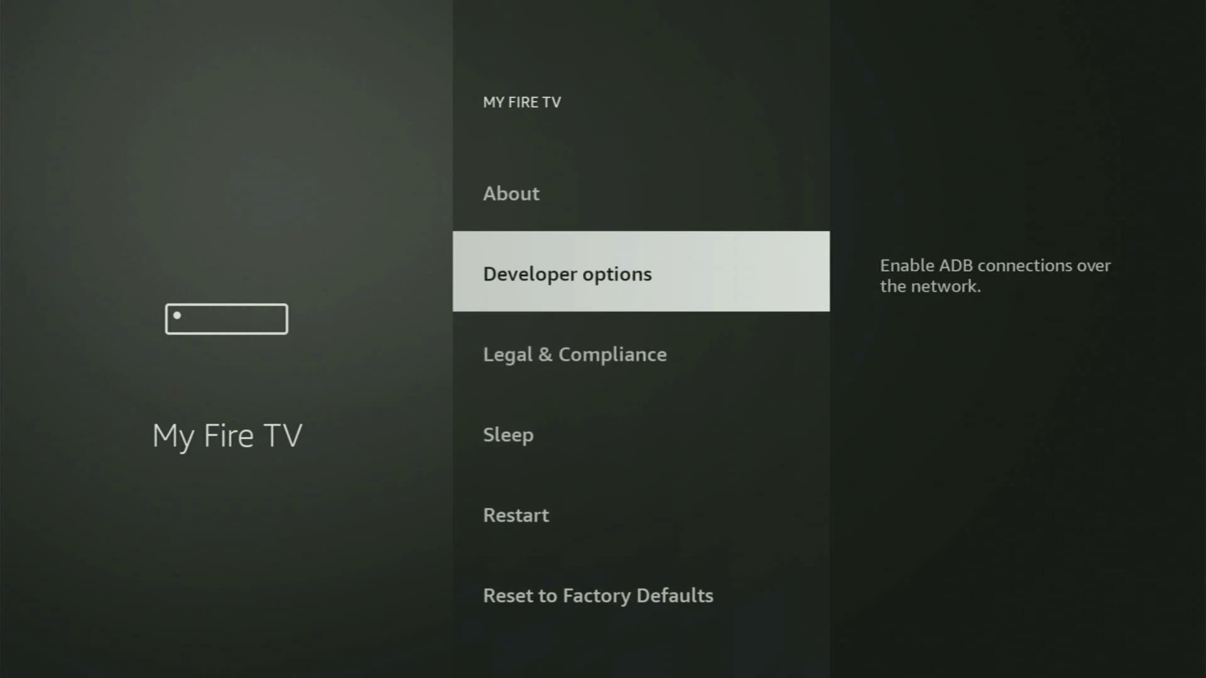
pyautogui.press('Up')
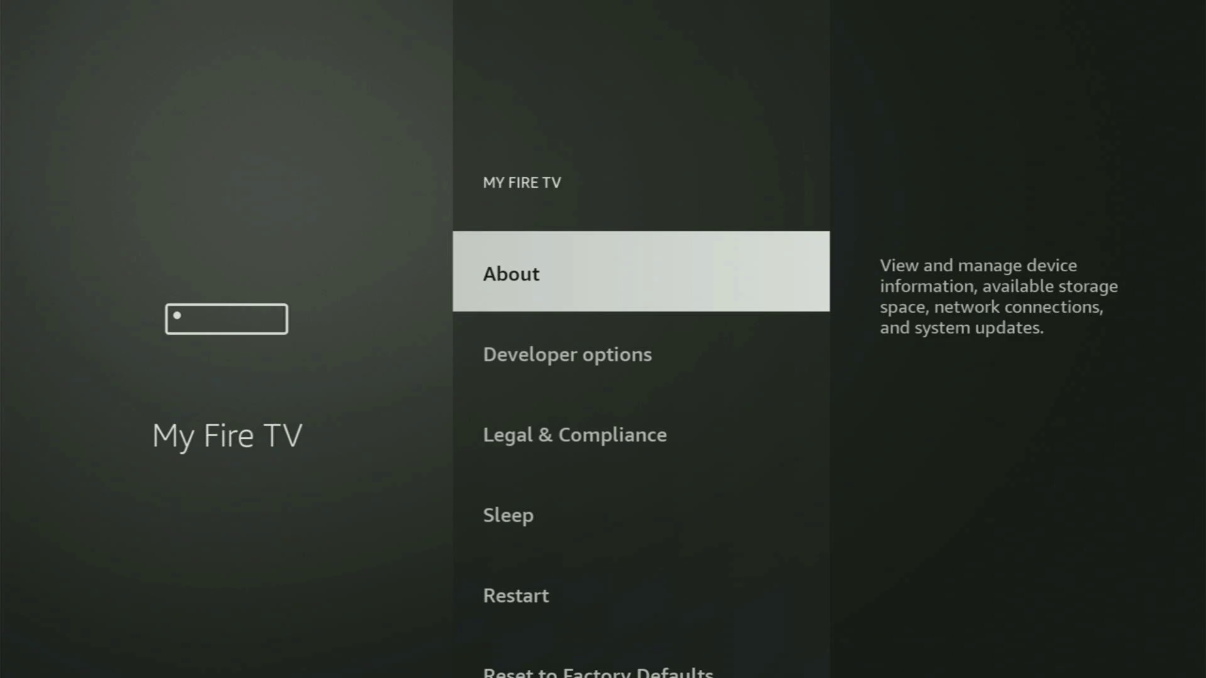
# Activate the Fire TV entry on the About page repeatedly to unlock Developer options, and leave About.
pyautogui.press('Return')
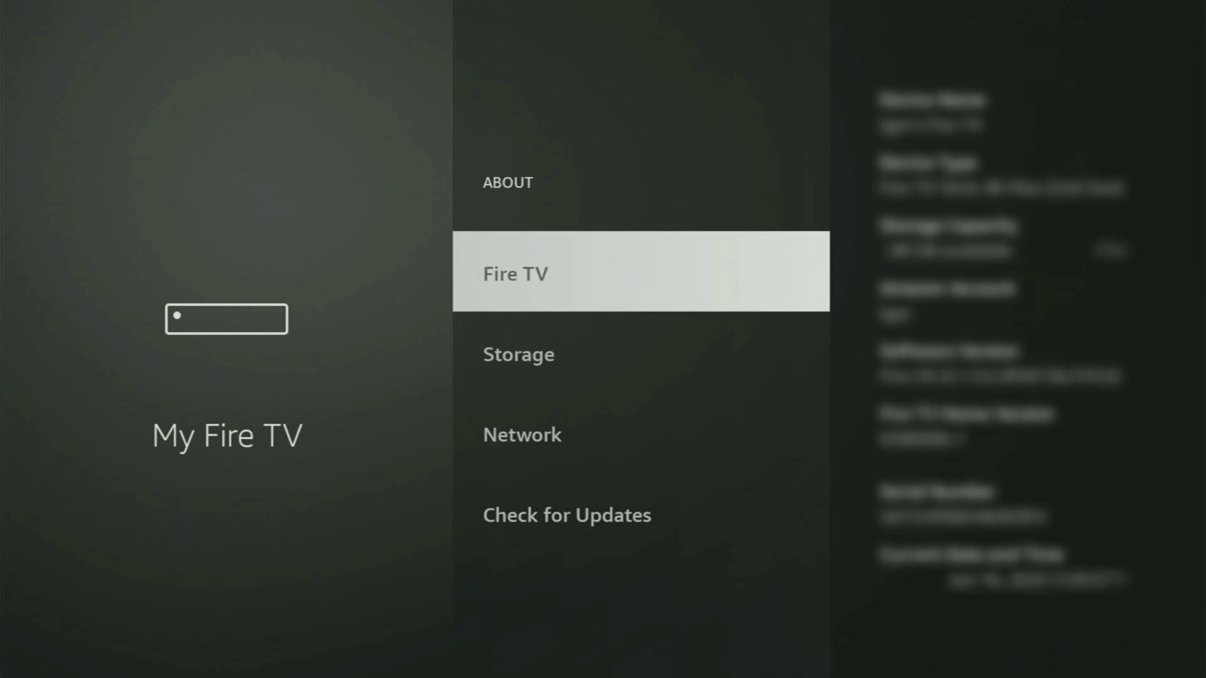
pyautogui.press('Return')
pyautogui.press('Return')
pyautogui.press('Return')
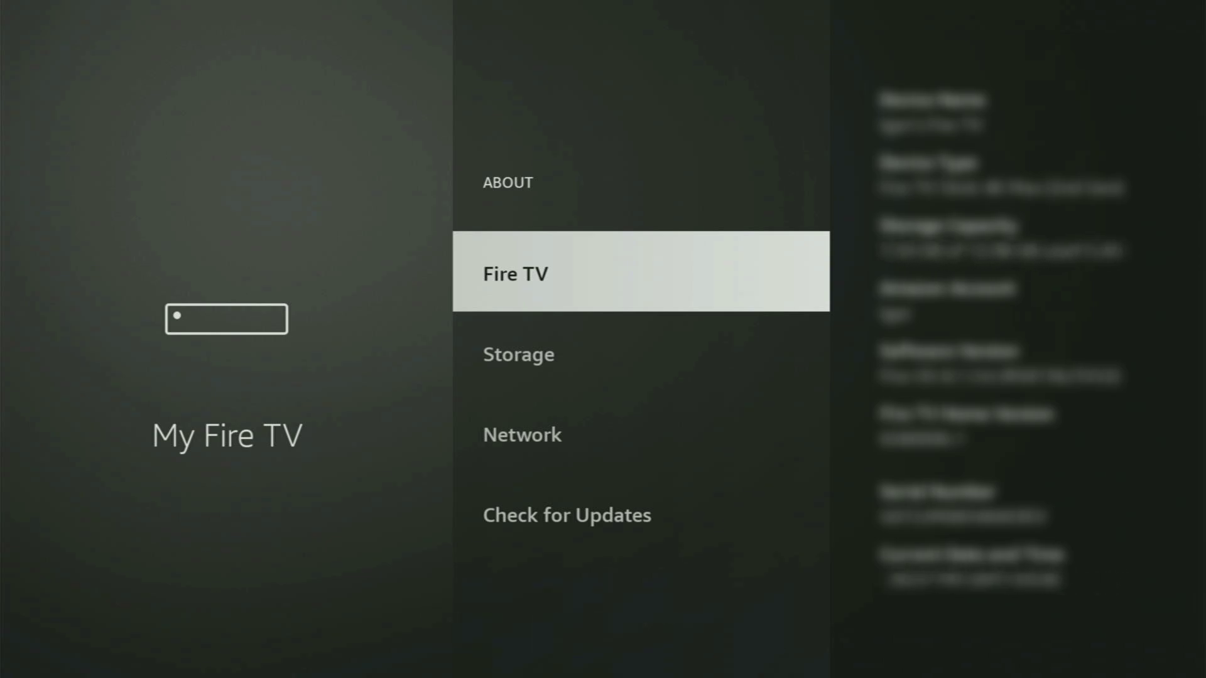
pyautogui.press('Down')
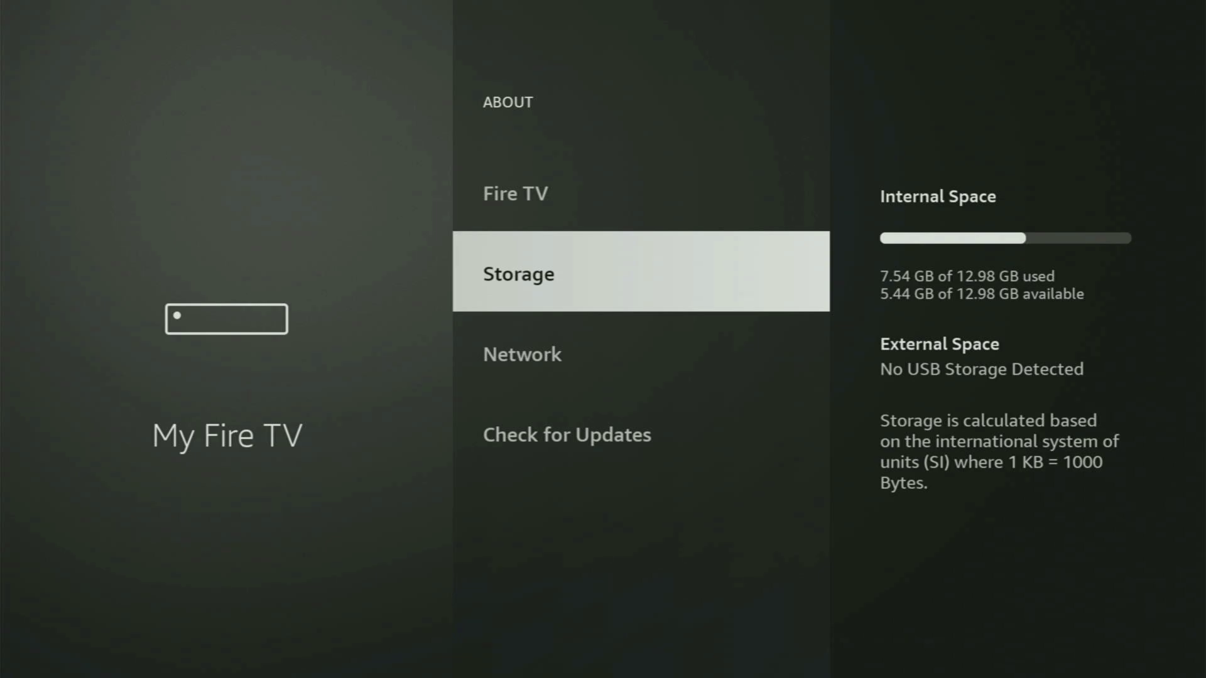
pyautogui.press('Escape')
# Open Developer options and switch ADB debugging to ON.
pyautogui.press('Down')
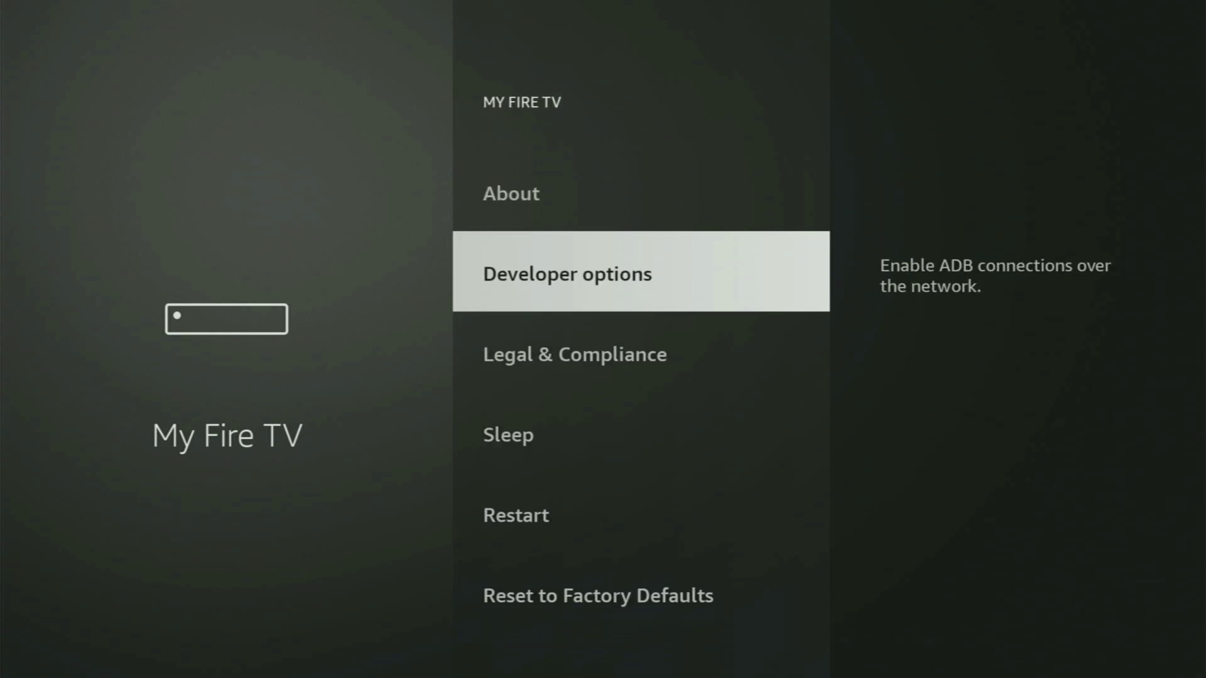
pyautogui.press('Return')
pyautogui.press('Return')
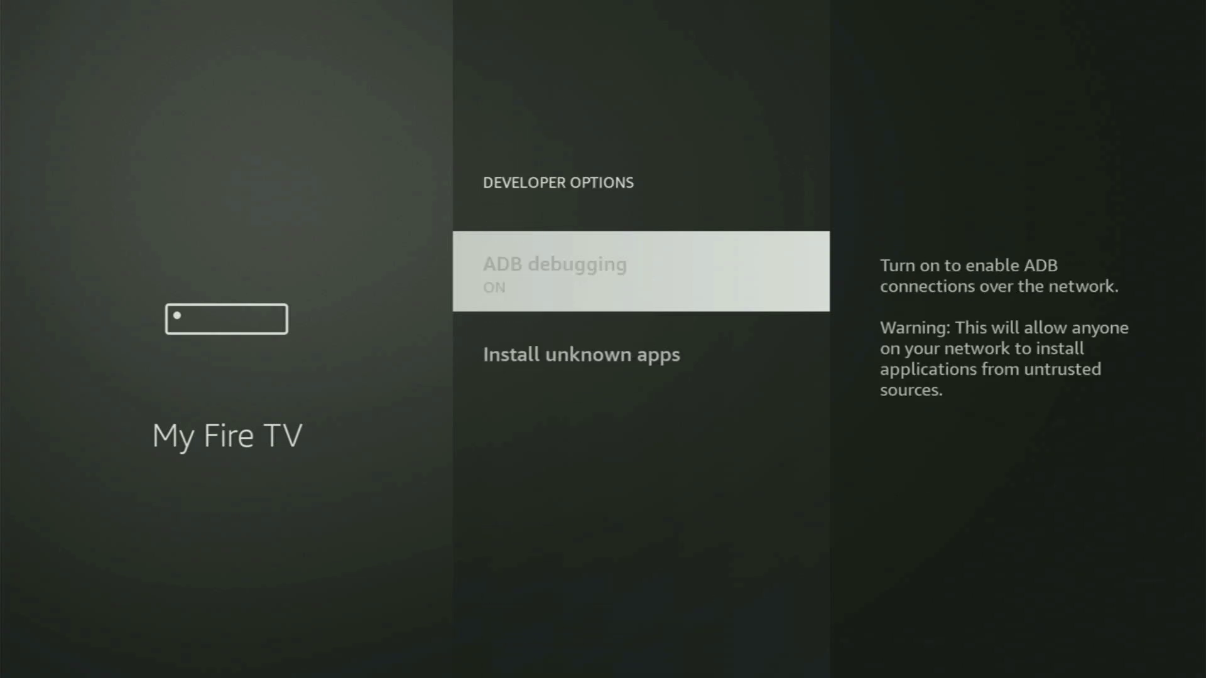
pyautogui.press('Return')
# Open Install unknown apps and set the permission for Downloader to ON.
pyautogui.press('Down')
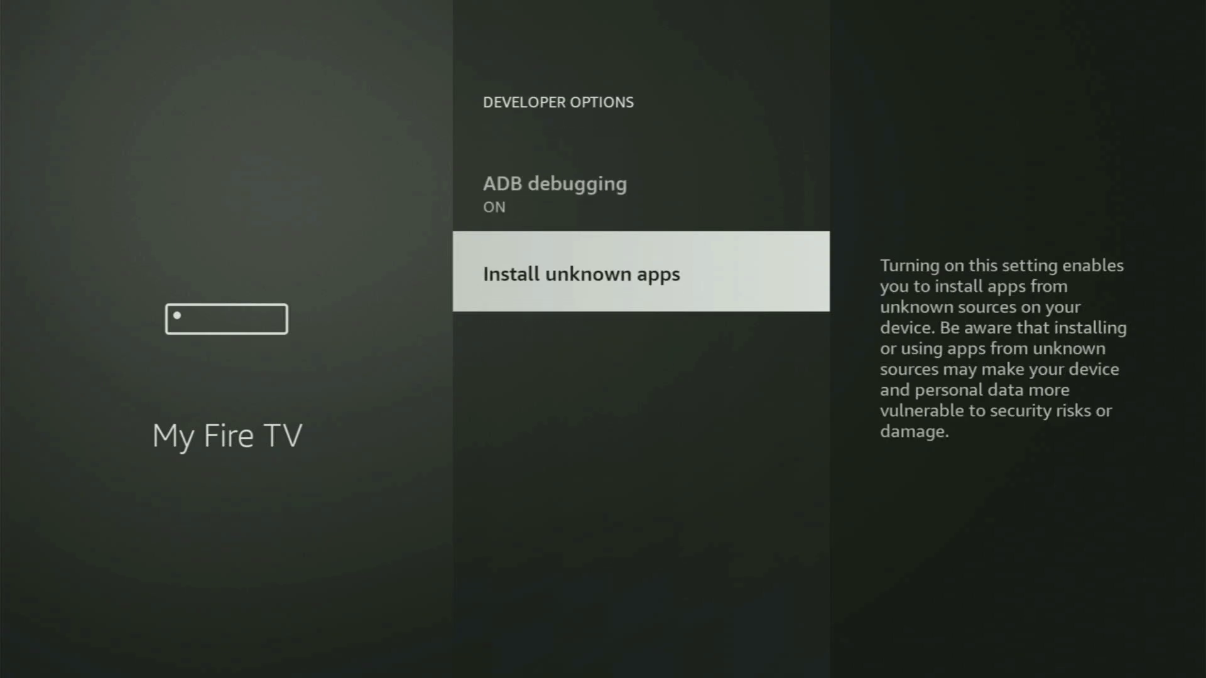
pyautogui.press('Return')
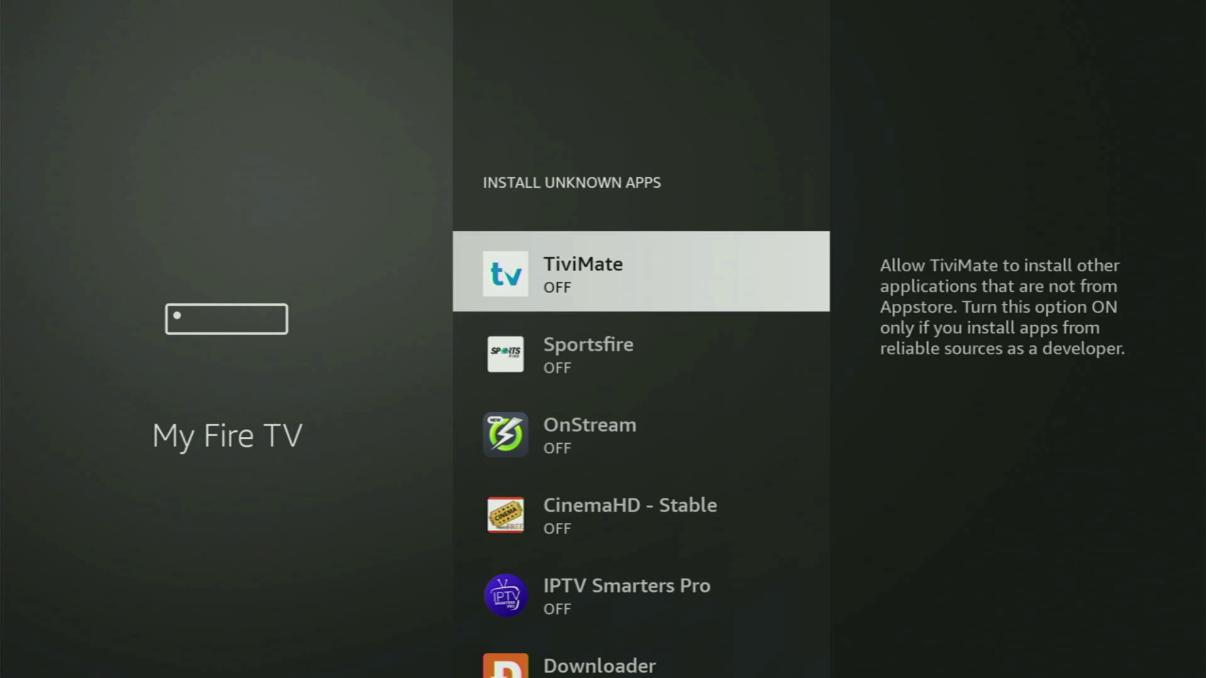
pyautogui.press('Down')
pyautogui.press('Down')
pyautogui.press('Down')
pyautogui.press('Down')
pyautogui.press('Down')
pyautogui.press('Down')
pyautogui.press('Up')
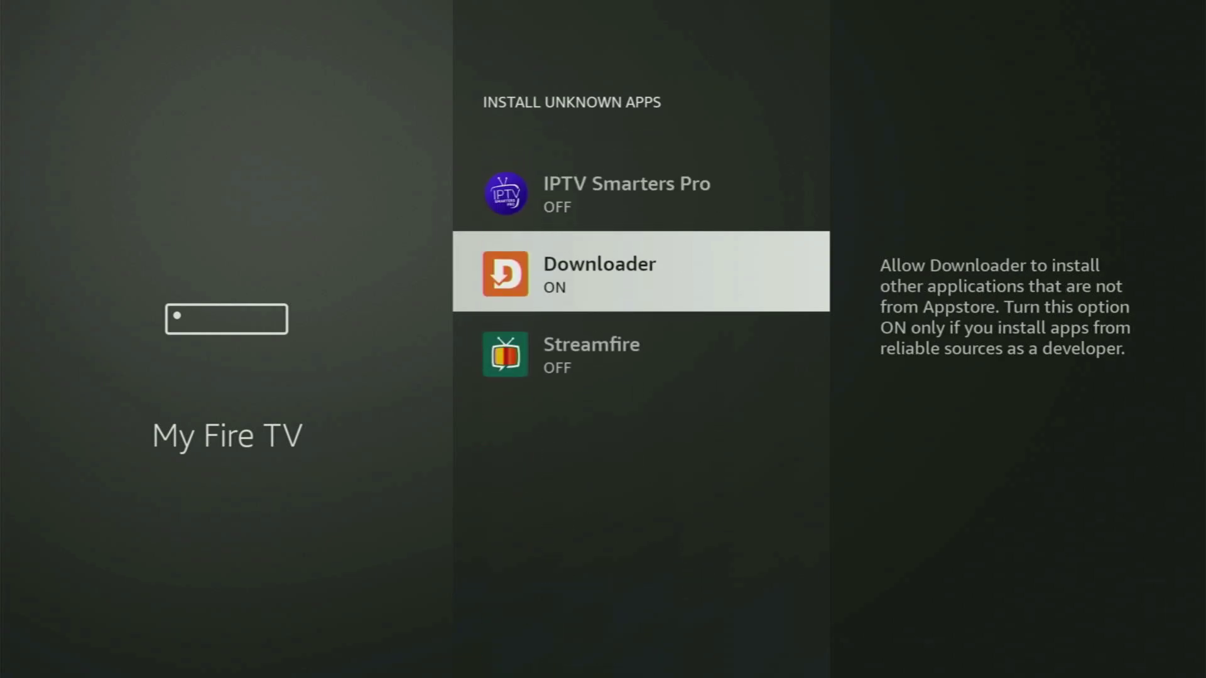
pyautogui.press('Return')
pyautogui.press('Return')
pyautogui.press('Up')
pyautogui.press('Up')
pyautogui.press('Up')
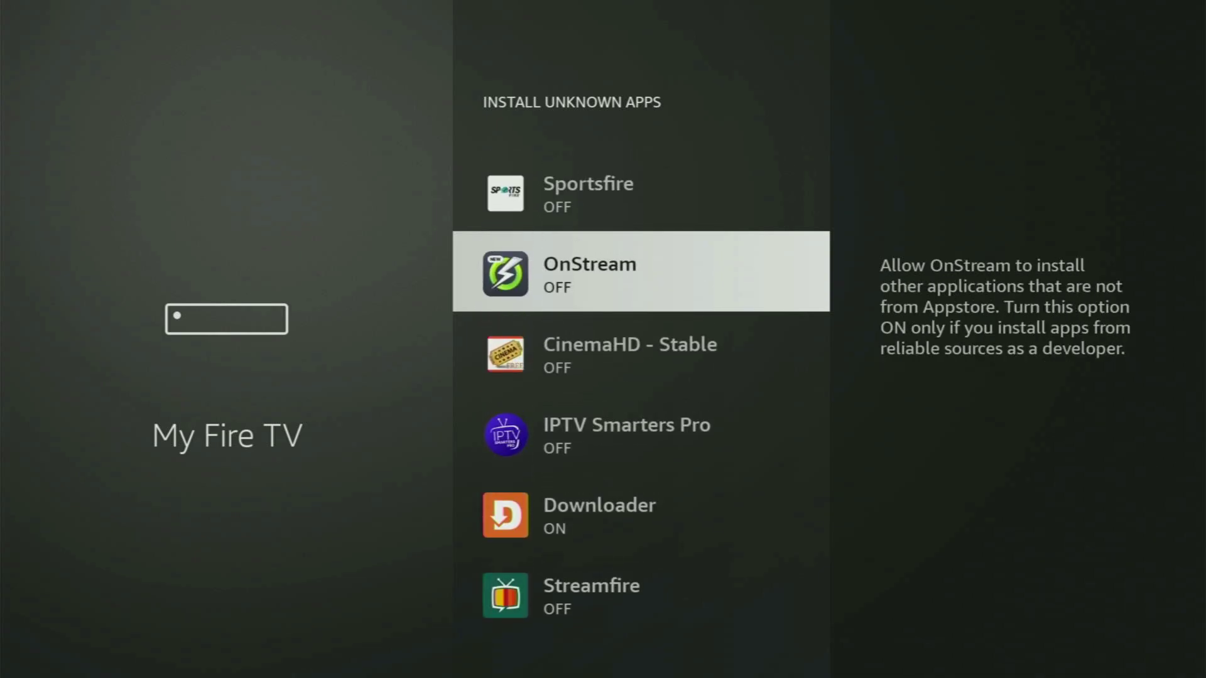
pyautogui.press('Up')
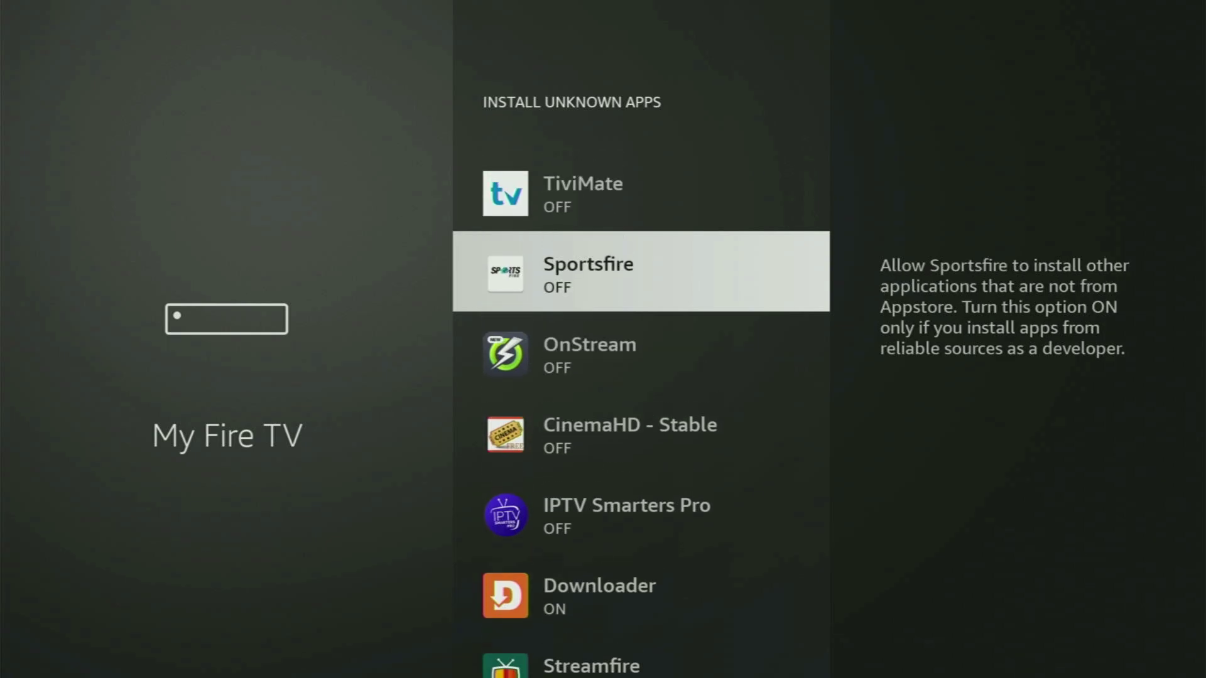
pyautogui.press('Up')
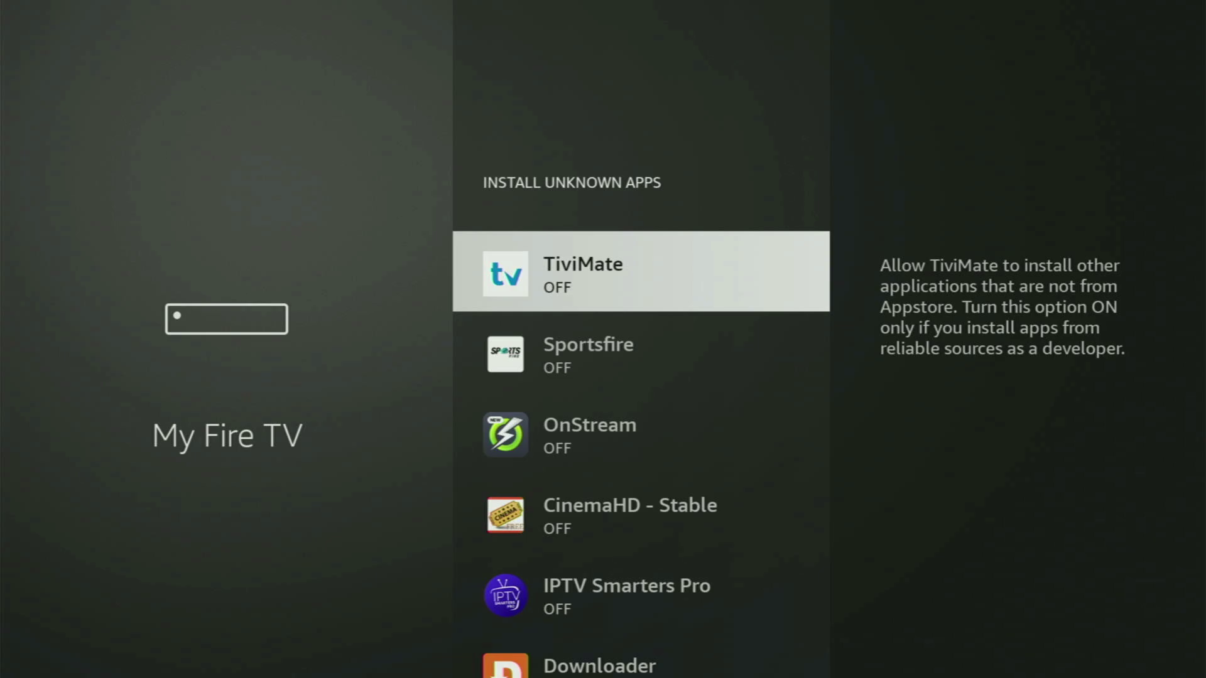
# Return to the Fire TV home screen, open the Your Apps & Channels list, and highlight Downloader.
pyautogui.press('Down')
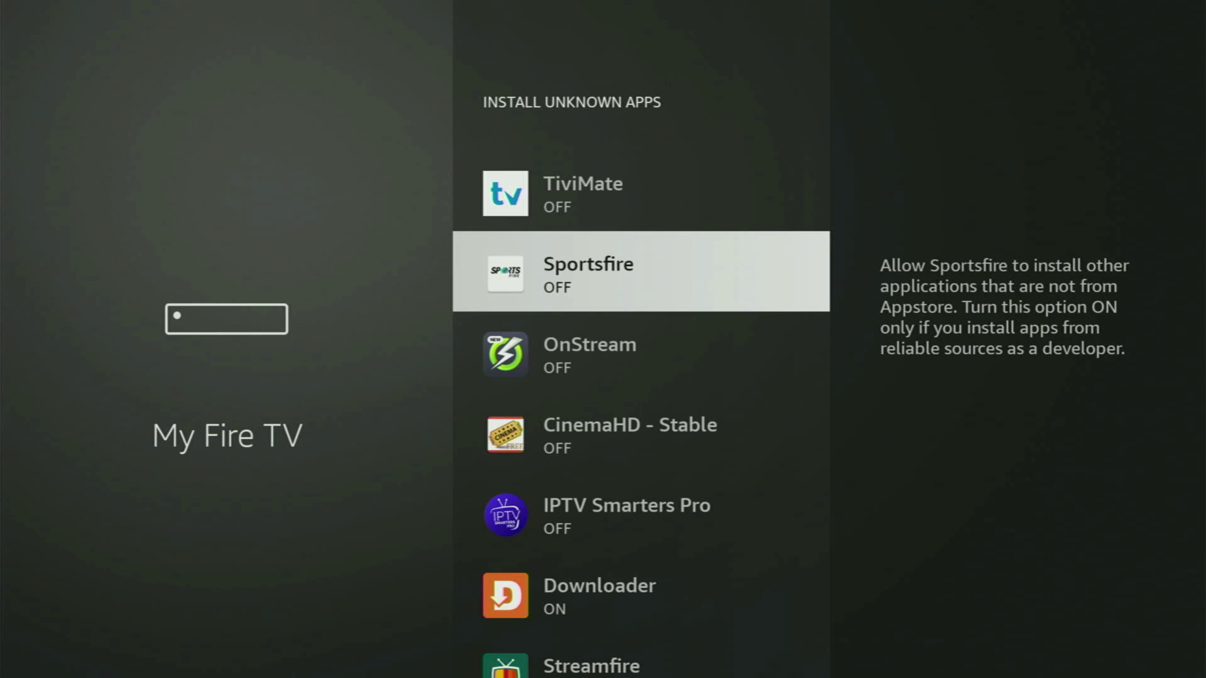
pyautogui.press('Down')
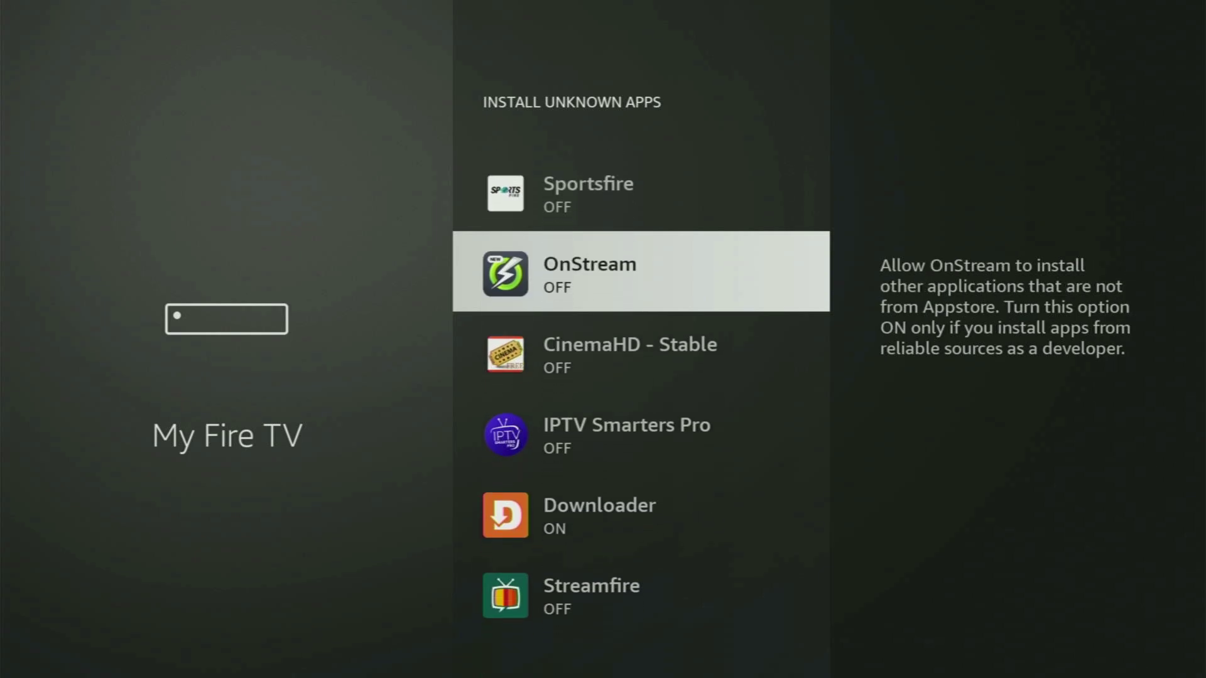
pyautogui.press('Home')
pyautogui.press('Right')
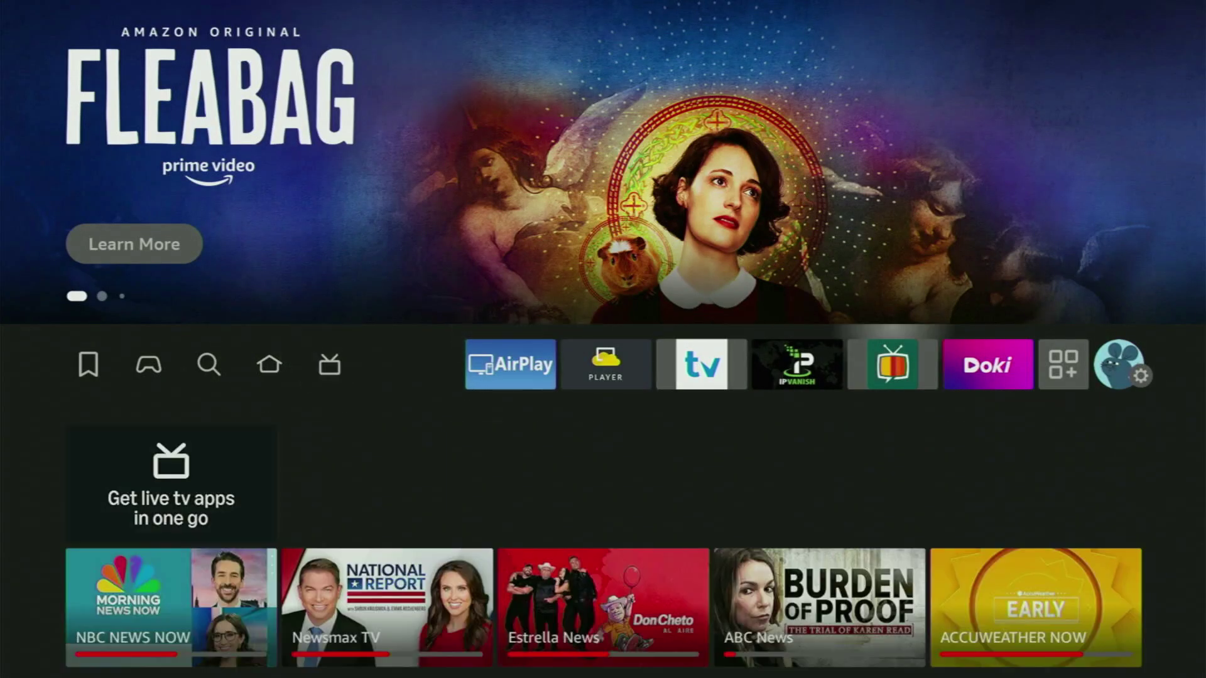
pyautogui.press('Right')
pyautogui.press('Right')
pyautogui.press('Return')
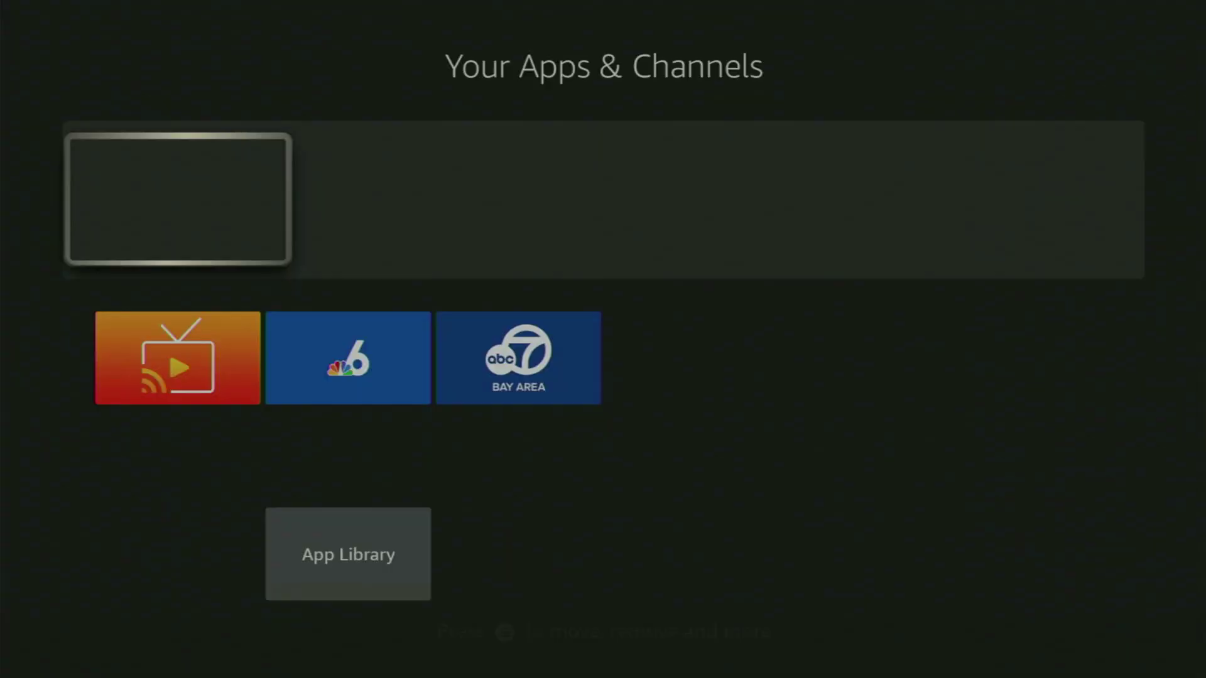
pyautogui.press('Down')
pyautogui.press('Down')
pyautogui.press('Down')
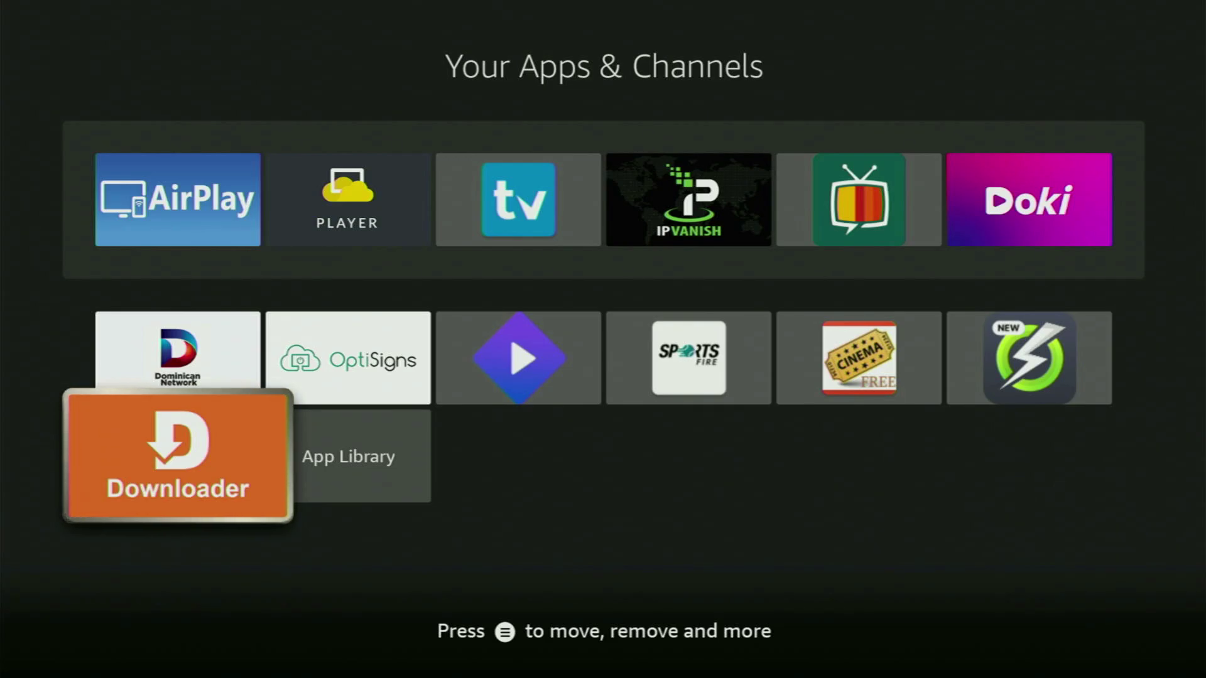
# Launch NordVPN from the Your Apps & Channels list.
pyautogui.press('Up')
pyautogui.press('Up')
pyautogui.press('Right')
pyautogui.press('Right')
pyautogui.press('Right')
pyautogui.press('Right')
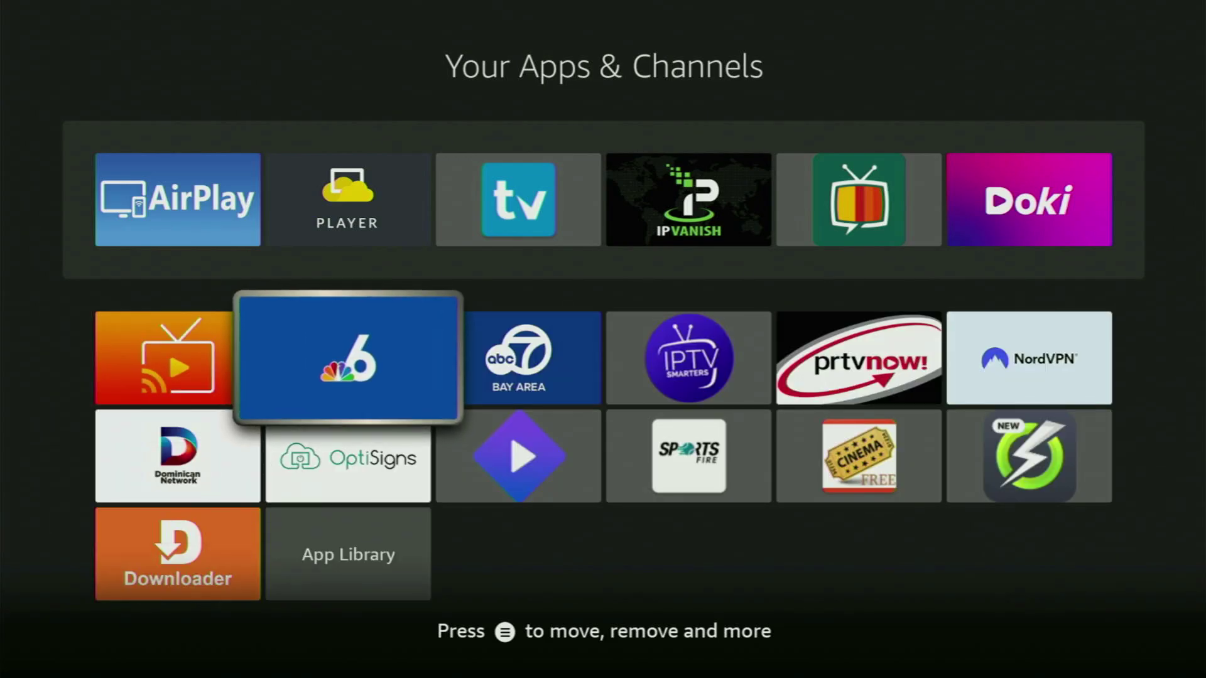
pyautogui.press('Right')
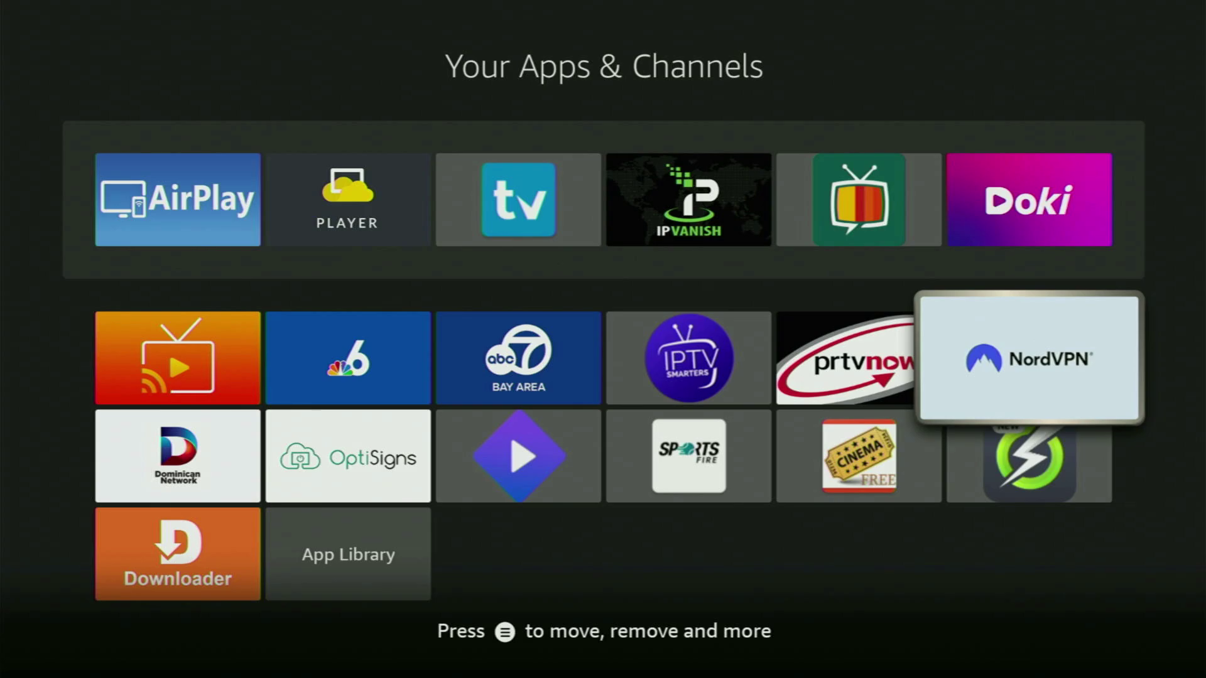
pyautogui.press('Return')
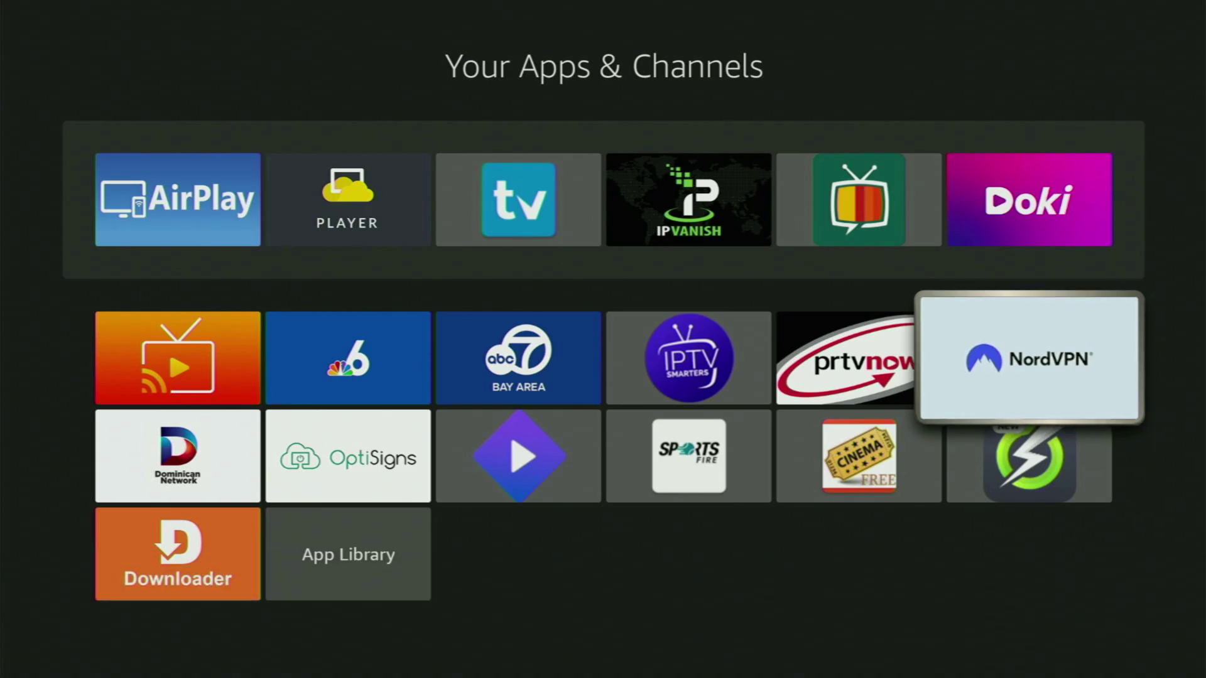
# Look through the VPN country list from the last letter groups back to Popular countries.
pyautogui.press('Up')
pyautogui.press('Up')
pyautogui.press('Up')
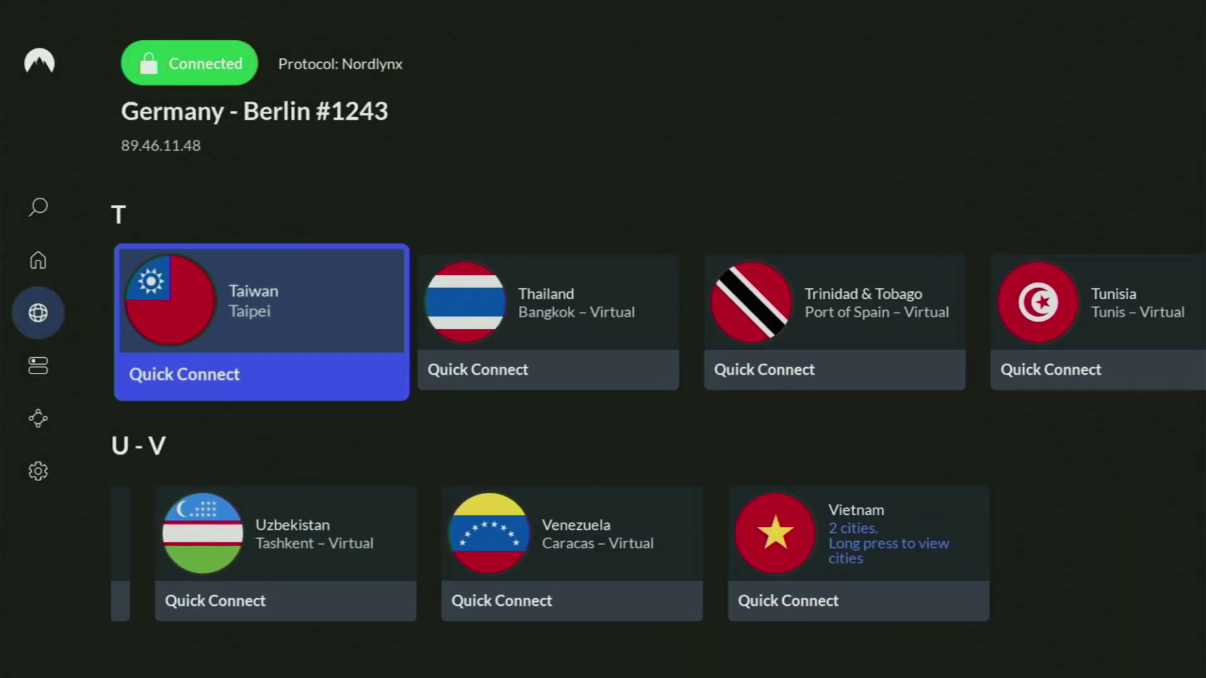
pyautogui.press('Up')
pyautogui.press('Up')
pyautogui.press('Up')
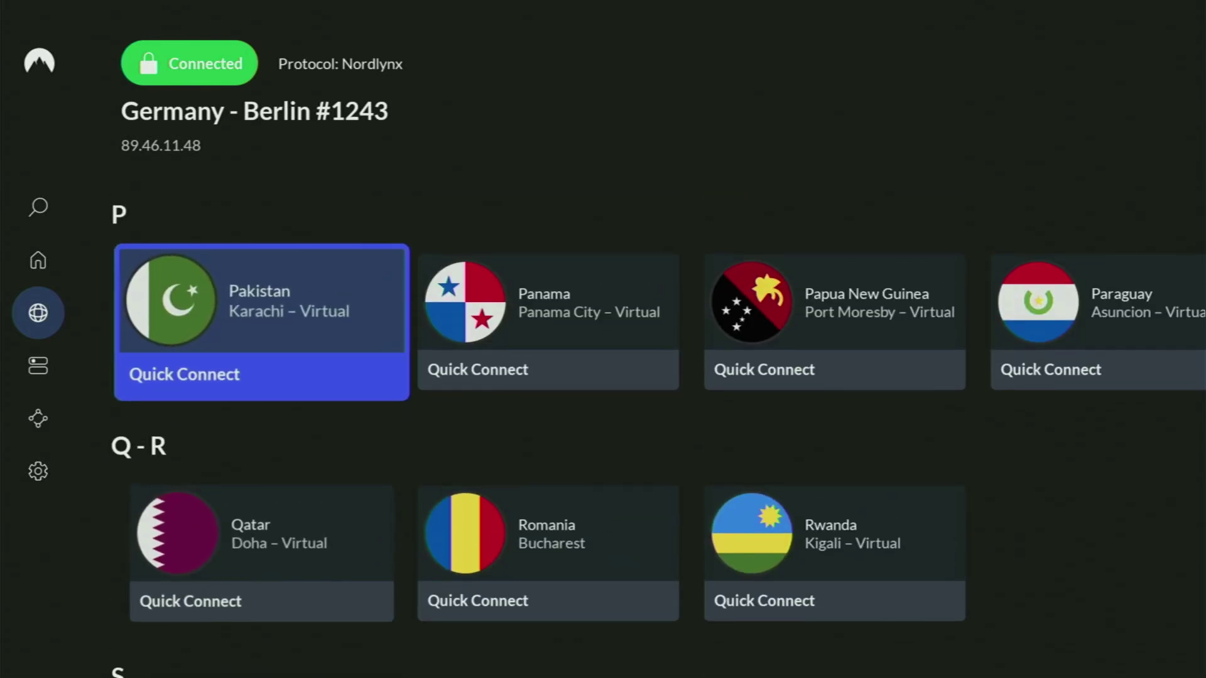
pyautogui.press('Up')
pyautogui.press('Up')
pyautogui.press('Up')
pyautogui.press('Up')
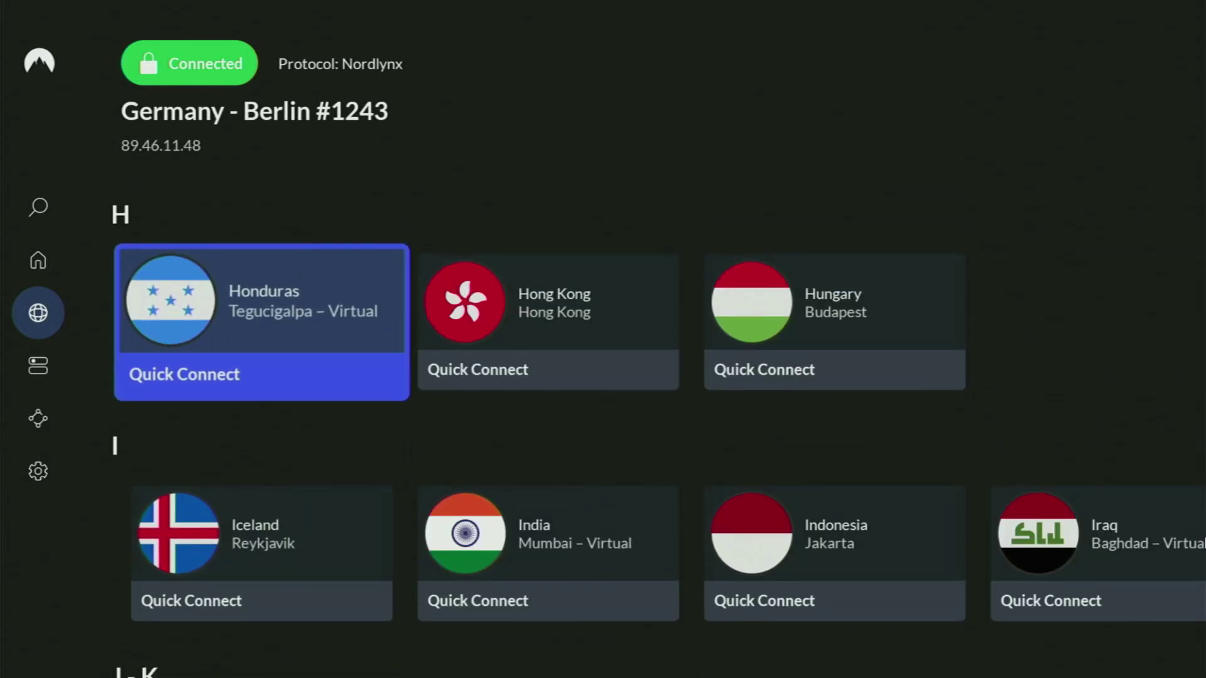
pyautogui.press('Up')
pyautogui.press('Up')
pyautogui.press('Up')
pyautogui.press('Up')
pyautogui.press('Up')
pyautogui.press('Up')
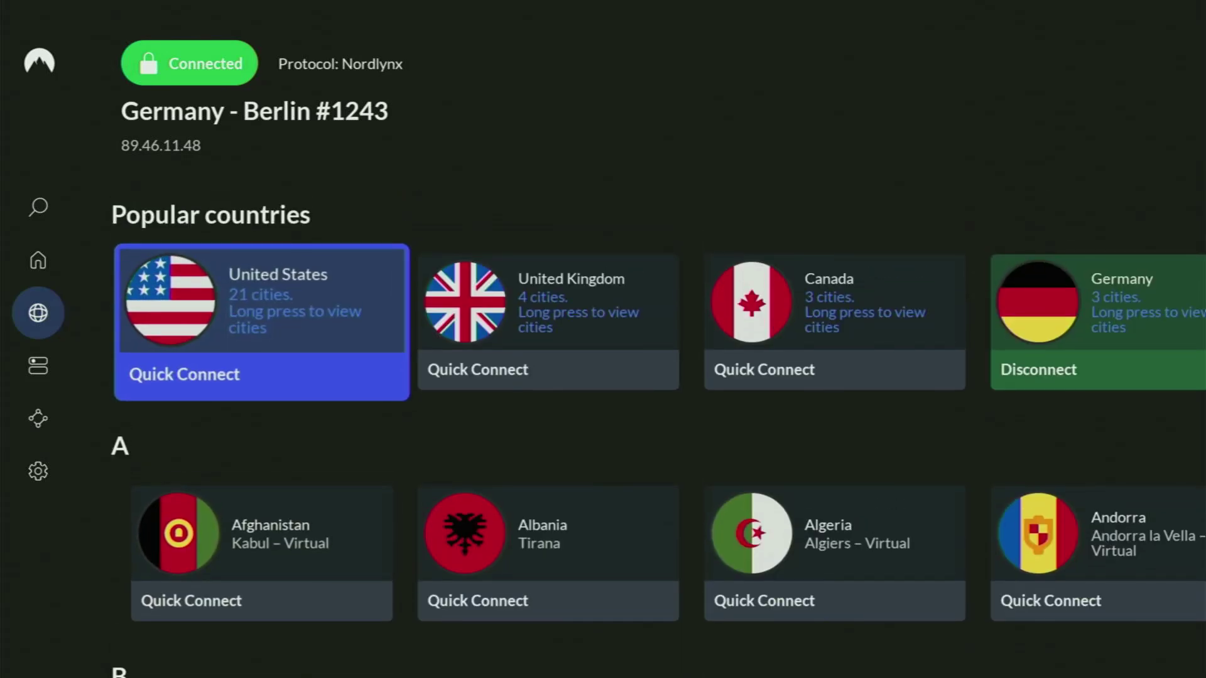
# Open the specialty server categories and look along the P2P country row.
pyautogui.press('Left')
pyautogui.press('Down')
pyautogui.press('Right')
pyautogui.press('Right')
pyautogui.press('Right')
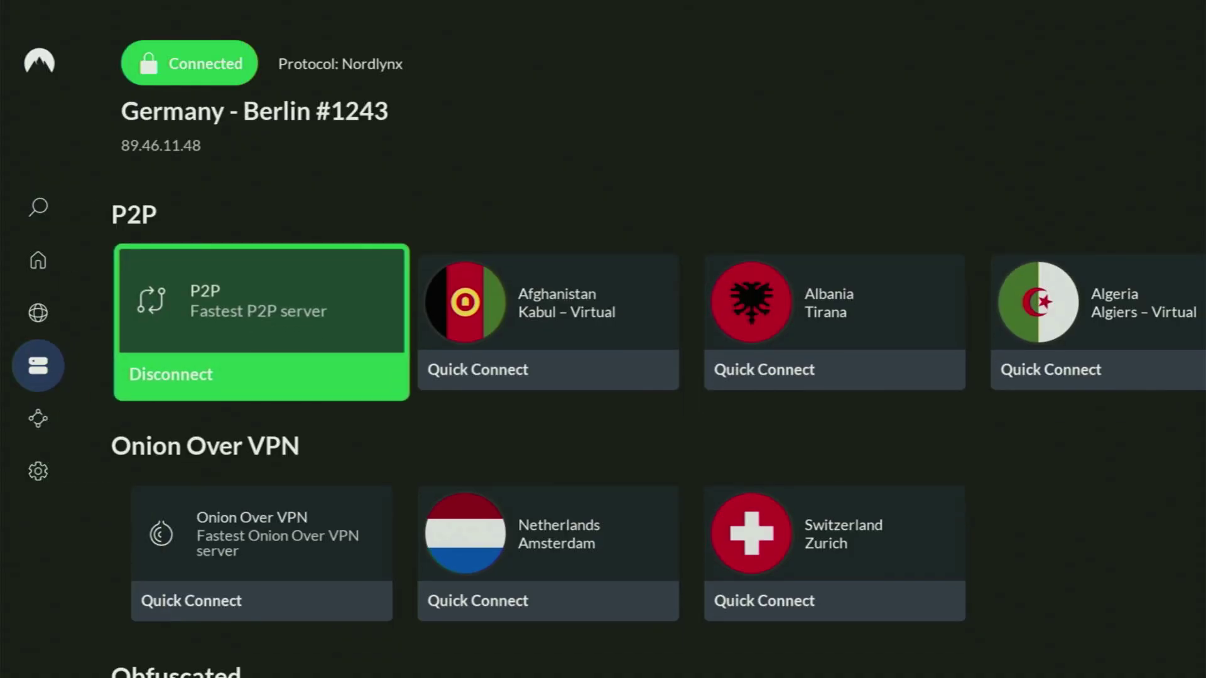
pyautogui.press('Right')
pyautogui.press('Right')
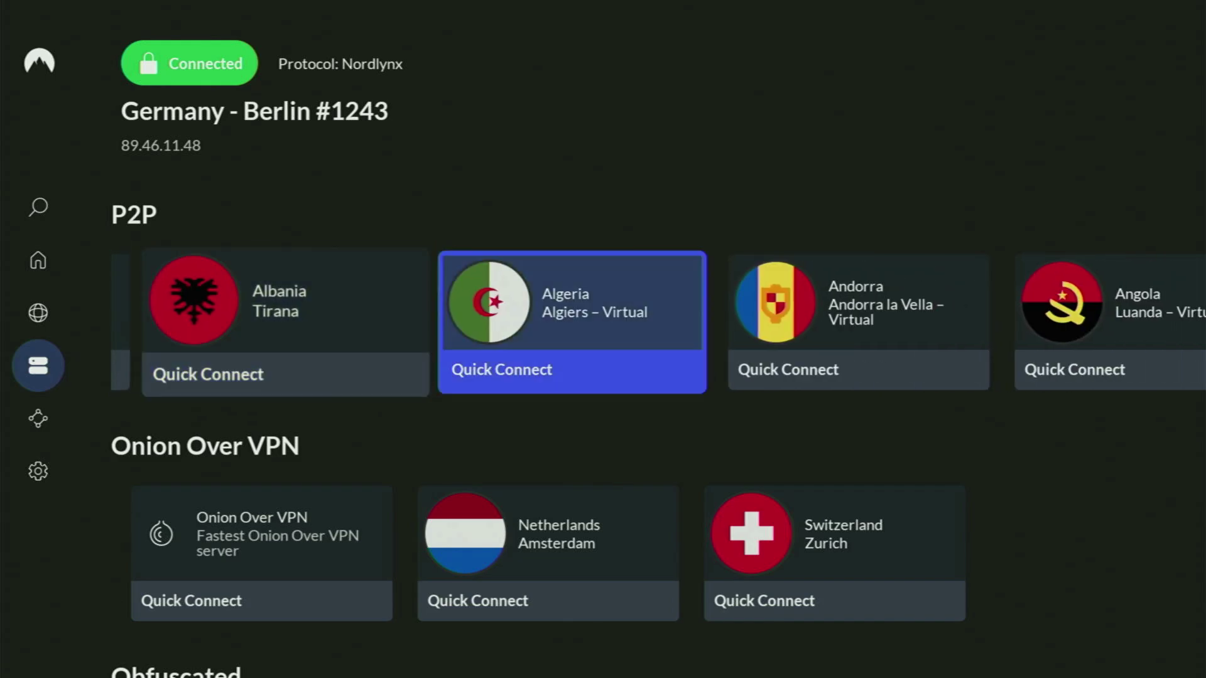
pyautogui.press('Right')
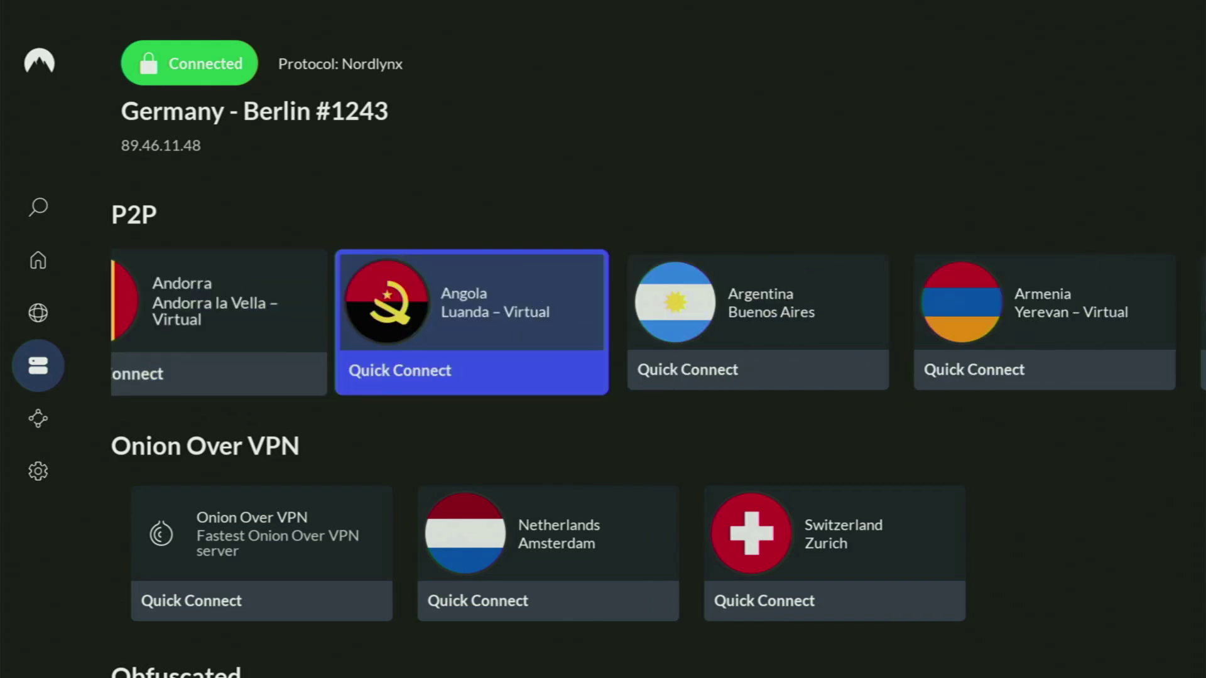
pyautogui.press('Right')
pyautogui.press('Right')
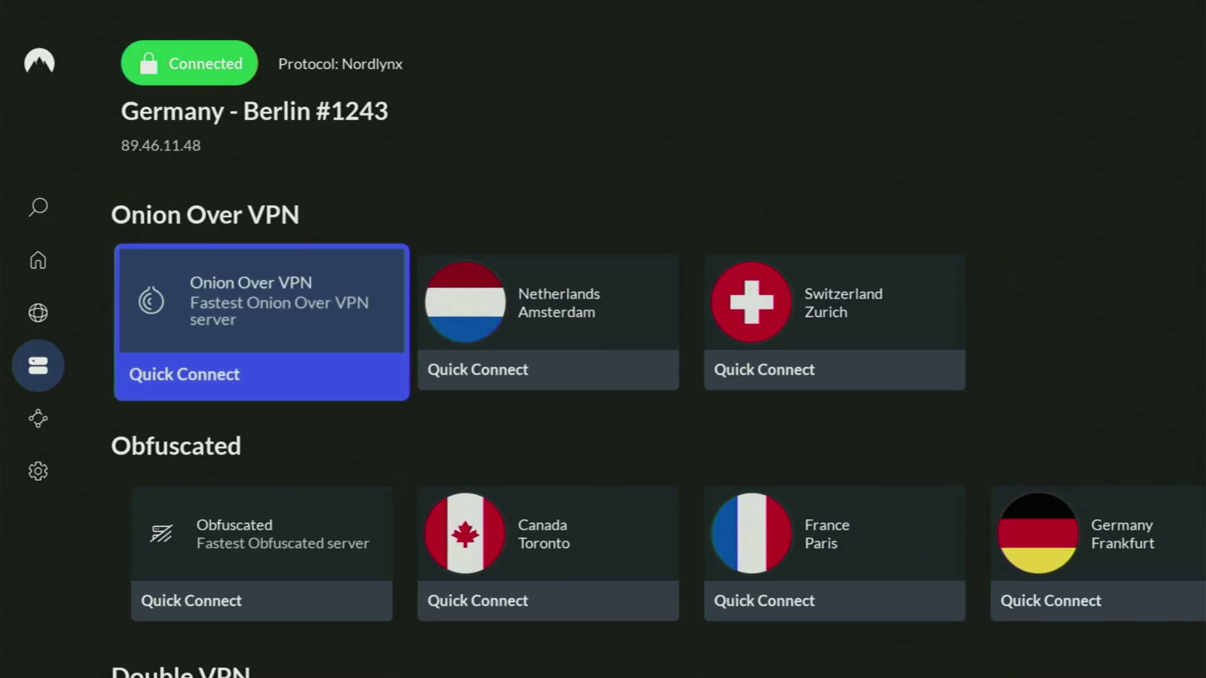
# Look through the Onion Over VPN, Obfuscated and Double VPN server rows.
pyautogui.press('Down')
pyautogui.press('Down')
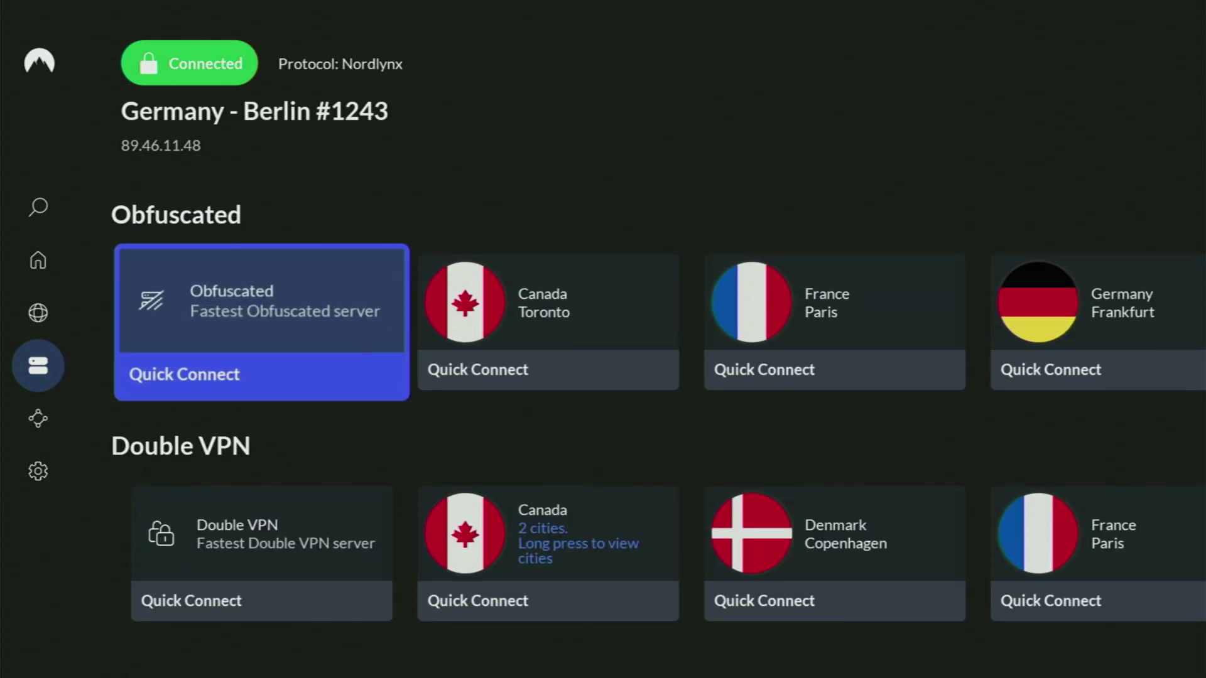
pyautogui.press('Right')
pyautogui.press('Right')
pyautogui.press('Right')
pyautogui.press('Right')
pyautogui.press('Right')
pyautogui.press('Right')
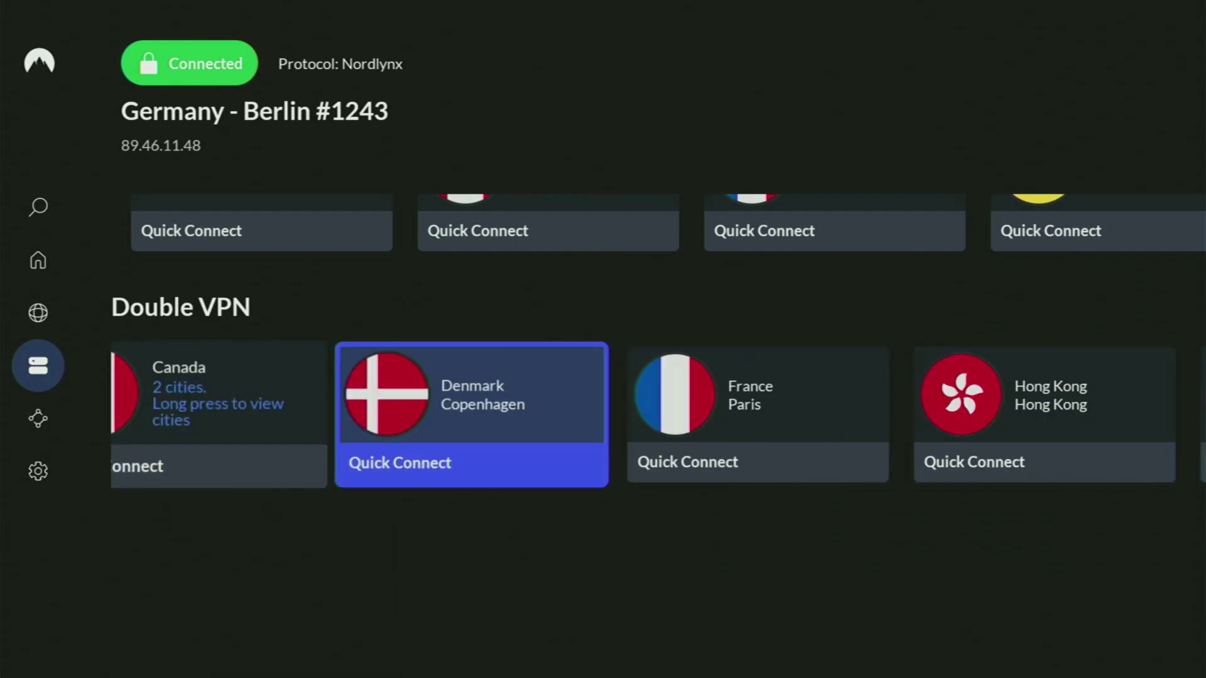
# Return to the P2P server row and connect to Australia.
pyautogui.press('Up')
pyautogui.press('Up')
pyautogui.press('Right')
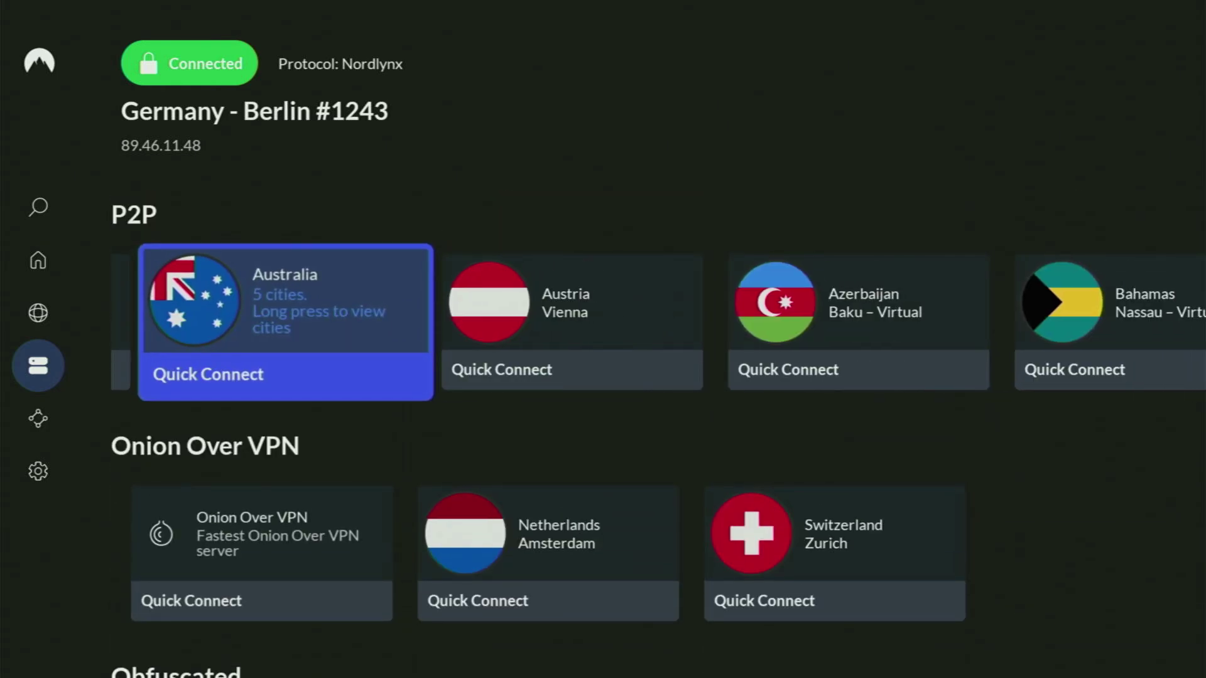
pyautogui.press('Return')
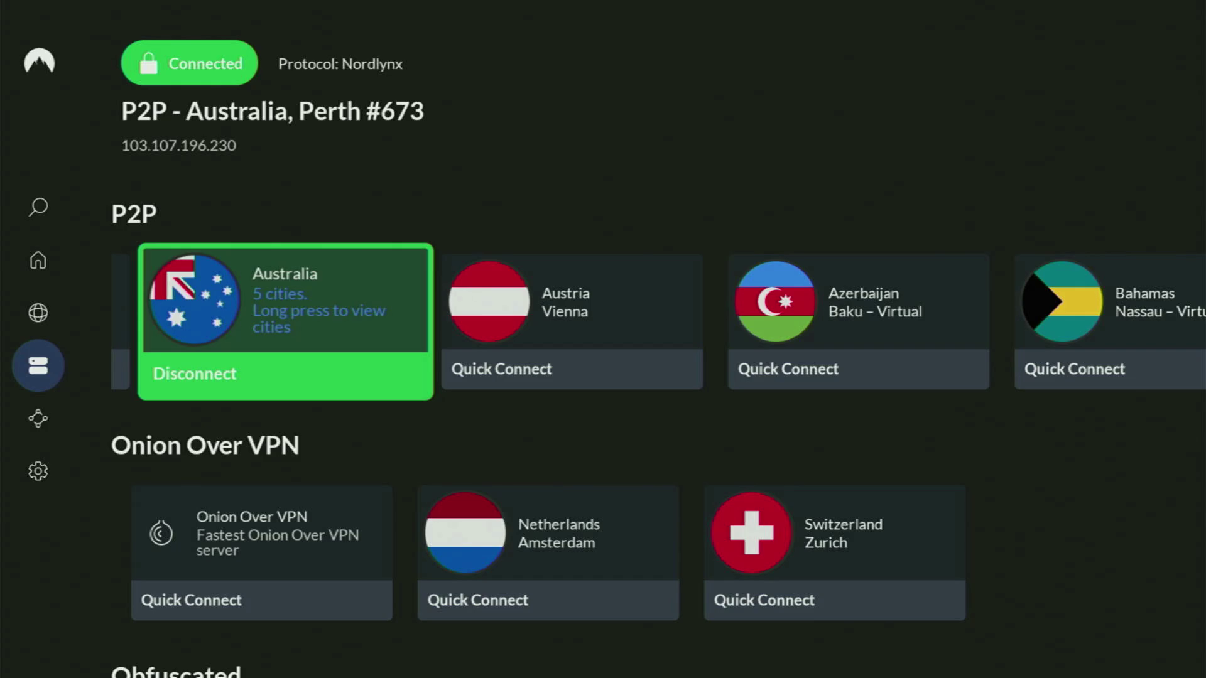
# Look through the P2P countries after Australia, as far as Bermuda.
pyautogui.press('Right')
pyautogui.press('Right')
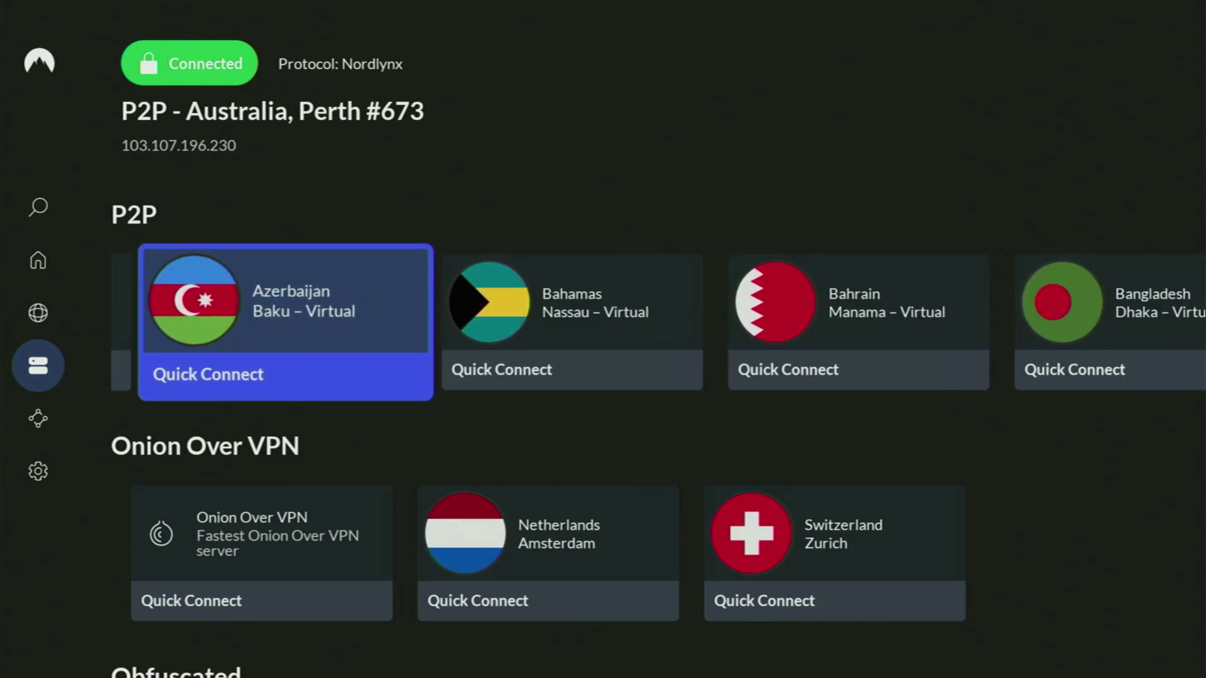
pyautogui.press('Right')
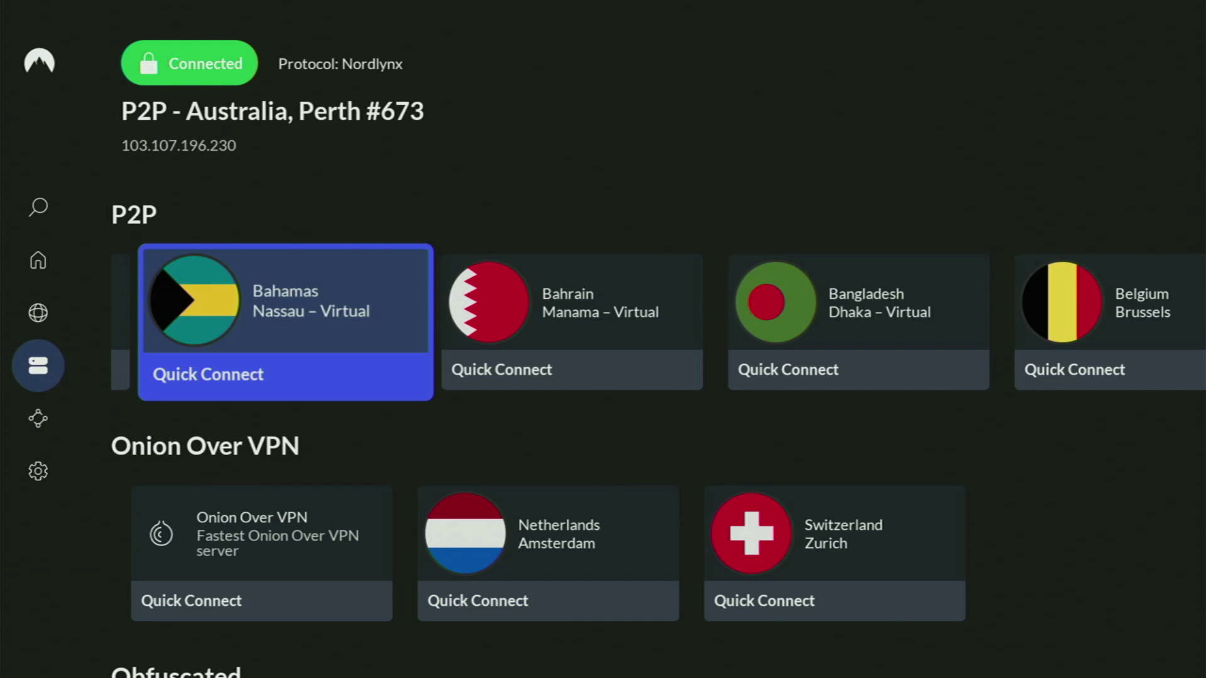
pyautogui.press('Right')
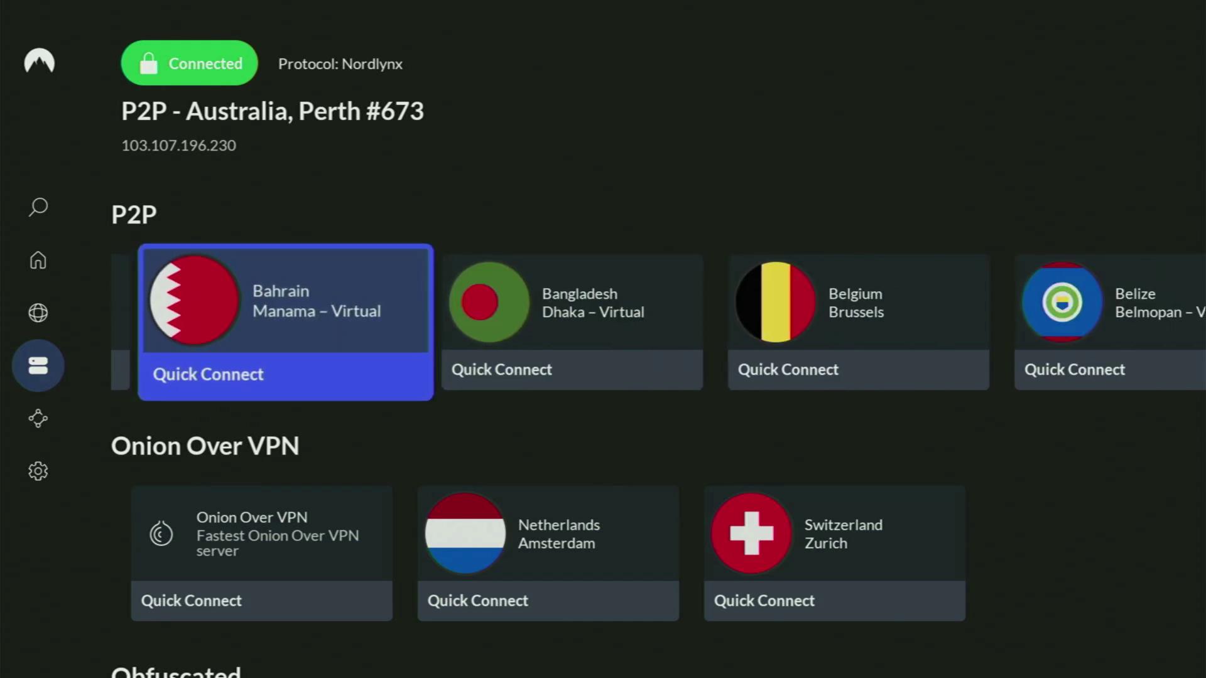
pyautogui.press('Right')
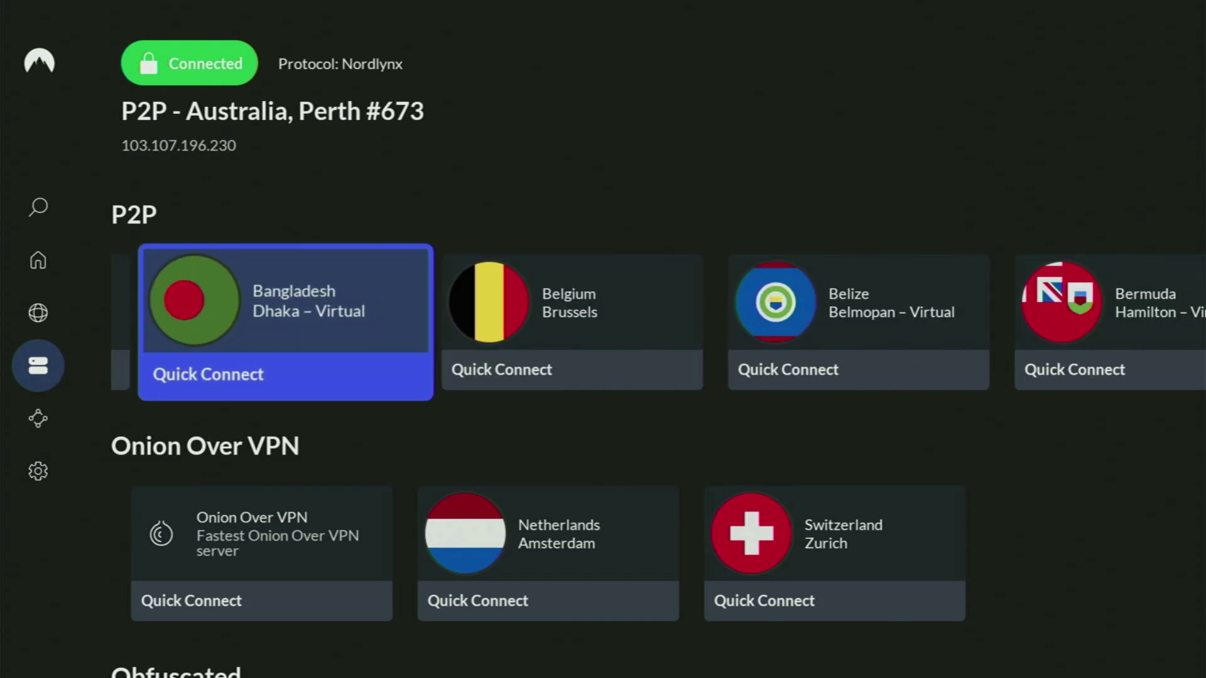
pyautogui.press('Right')
pyautogui.press('Right')
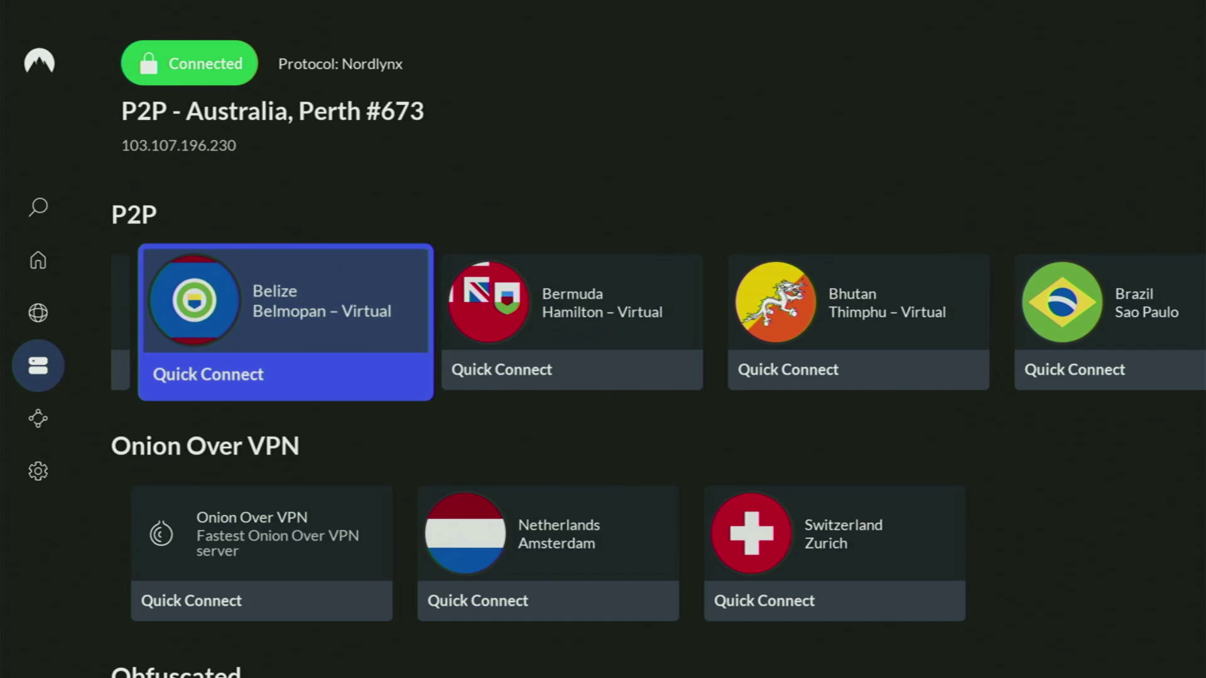
pyautogui.press('Right')
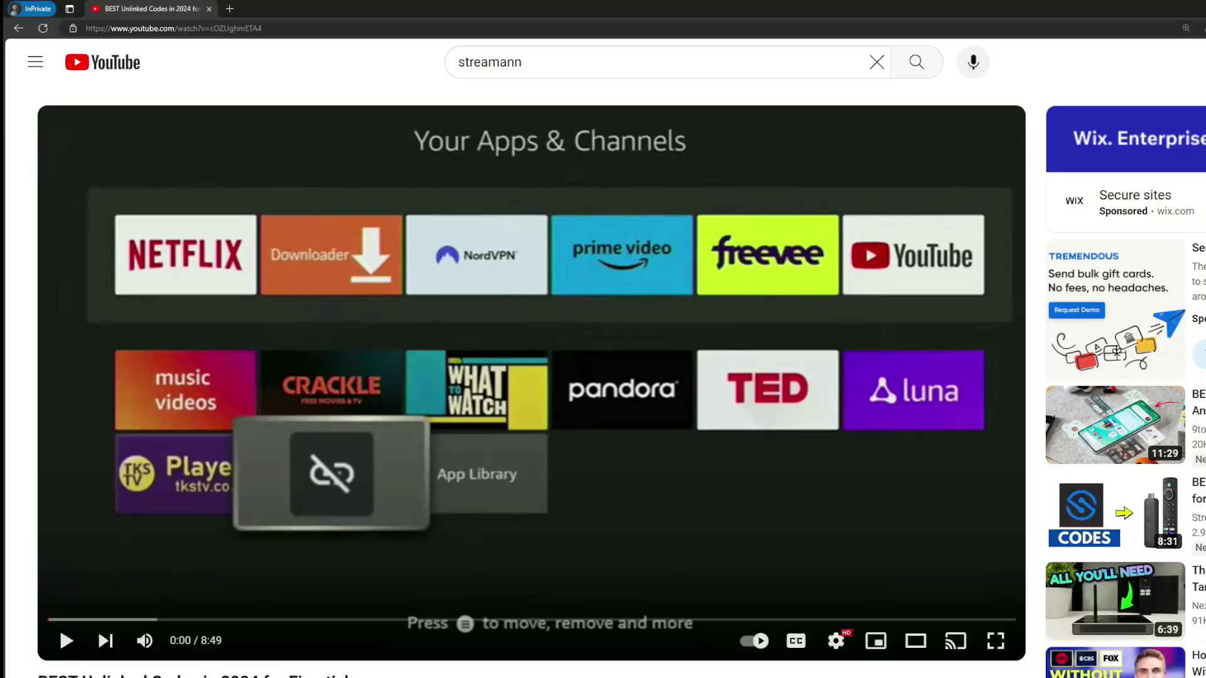
# On the YouTube video page in the browser, expand the description and find the NordVPN offer in the pinned comment.
pyautogui.scroll(-6, 428, 440)
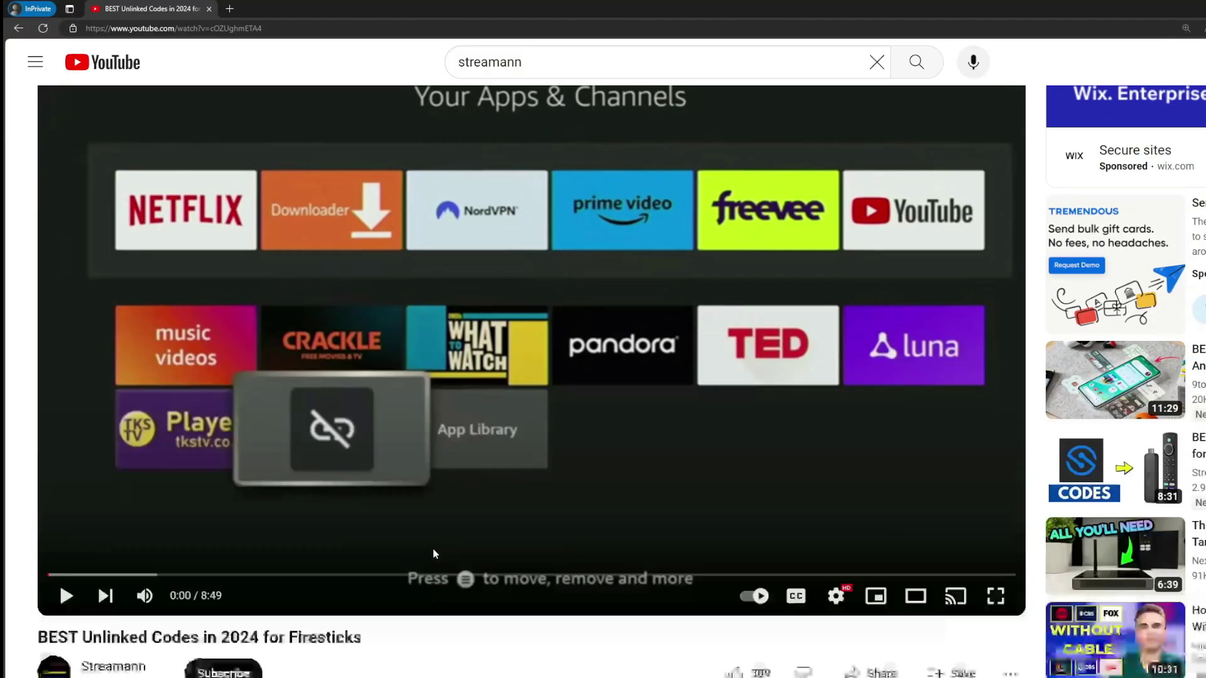
pyautogui.click(405, 380)
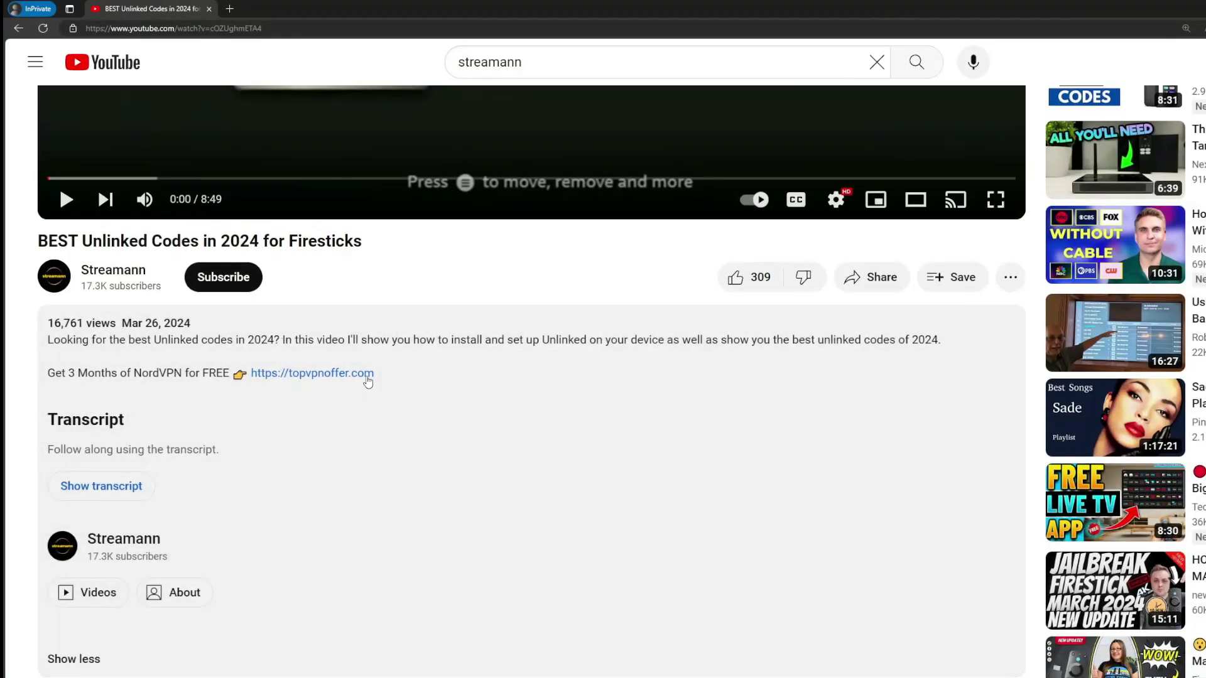
pyautogui.scroll(-1, 297, 392)
pyautogui.scroll(-4, 297, 393)
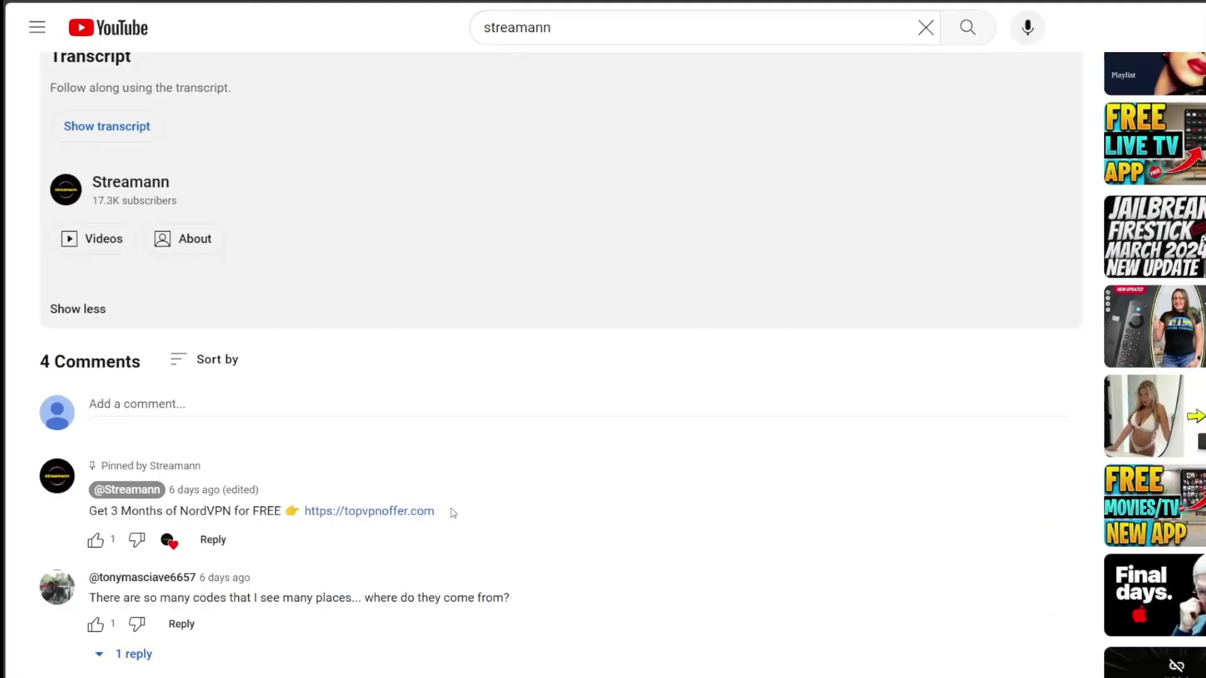
# Open the topvpnoffer.com link from the pinned comment and highlight the headline of the 2-year plan offer.
pyautogui.moveTo(414, 517); pyautogui.dragTo(287, 516)
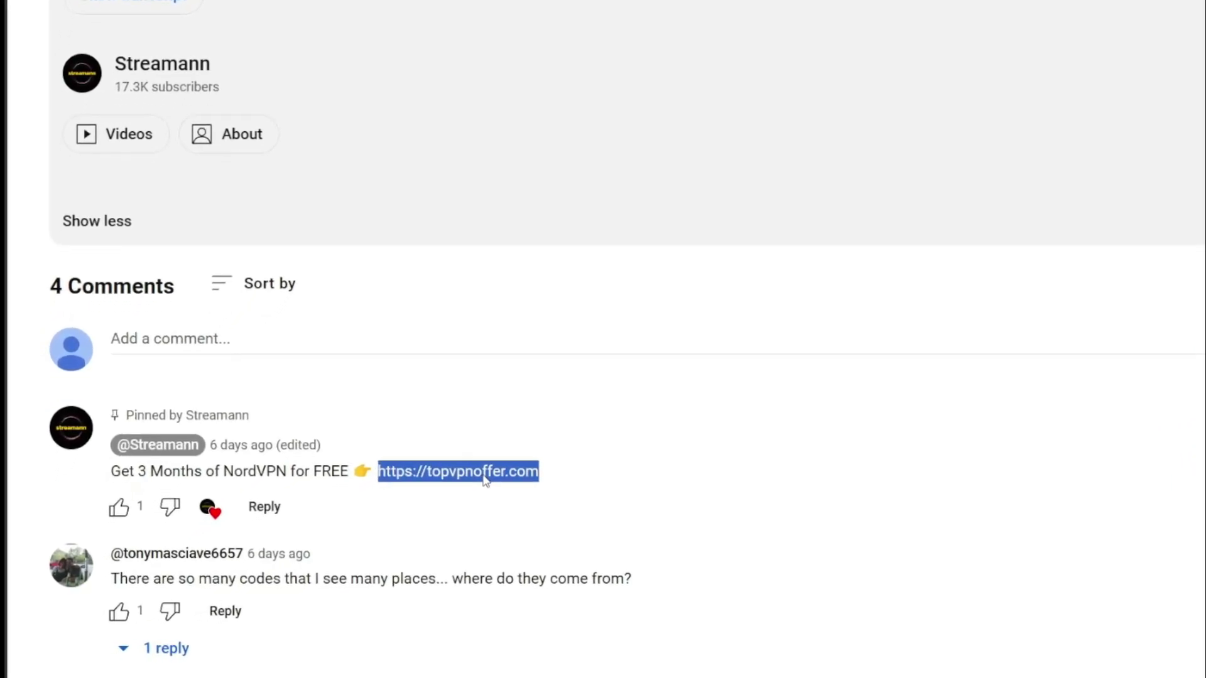
pyautogui.click(434, 493)
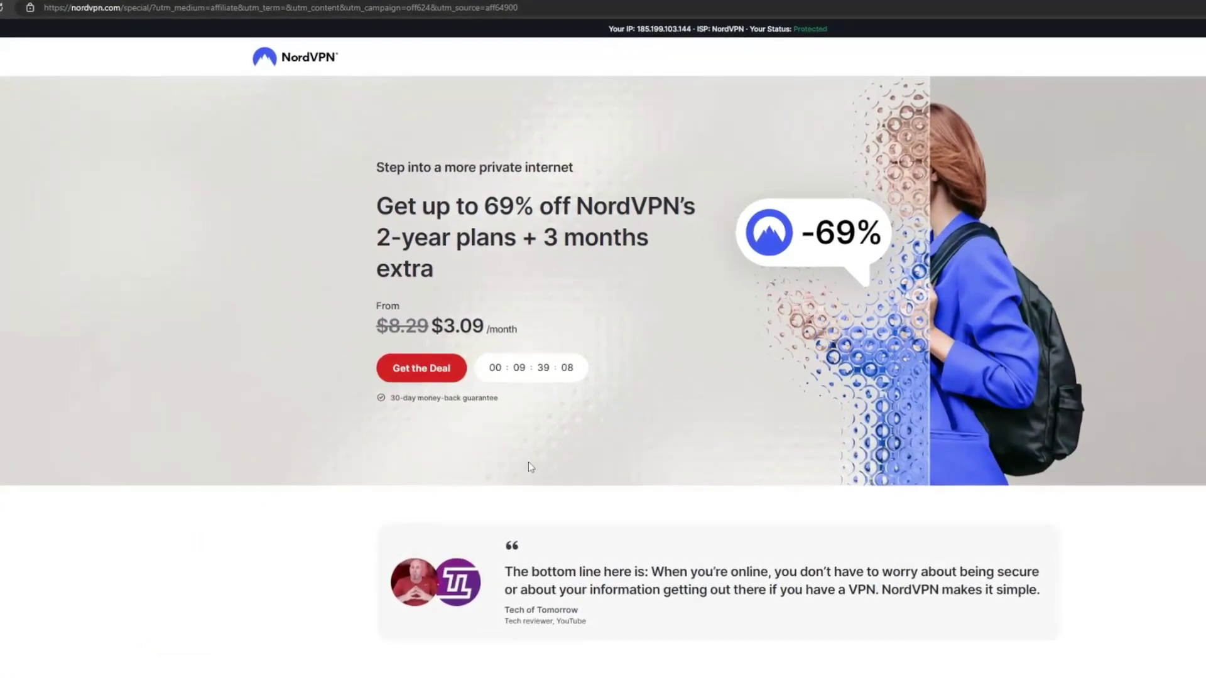
pyautogui.moveTo(539, 233); pyautogui.dragTo(657, 261)
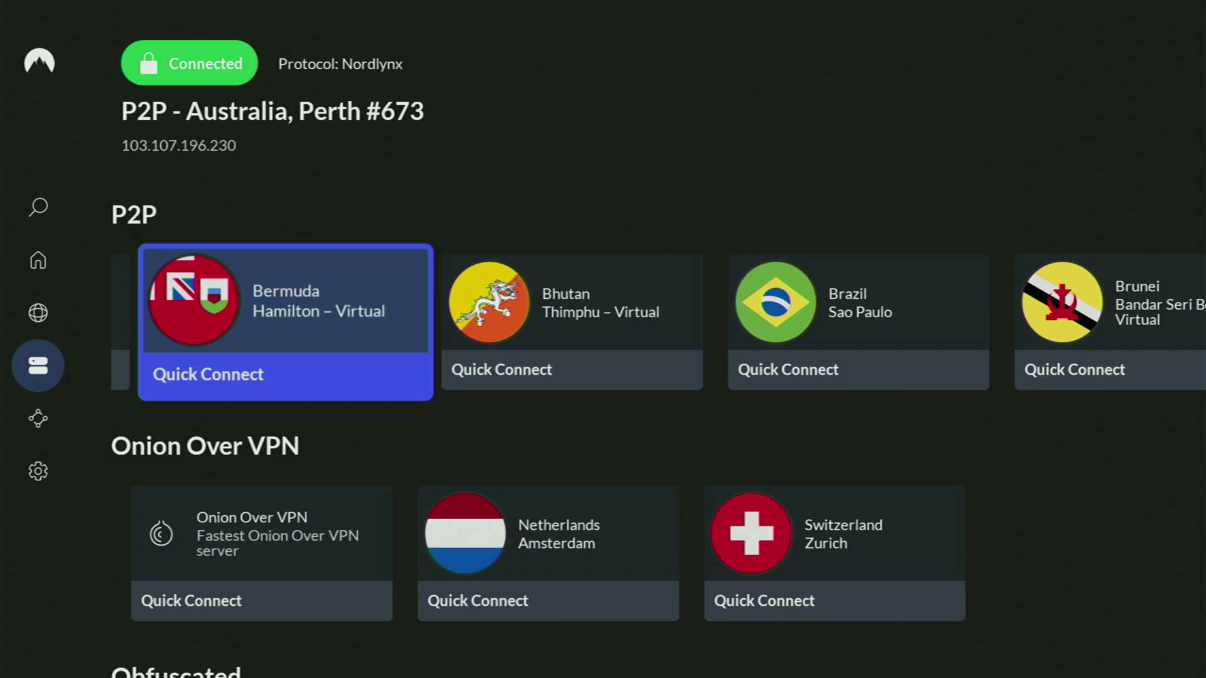
pyautogui.press('Right')
pyautogui.press('Right')
pyautogui.press('Right')
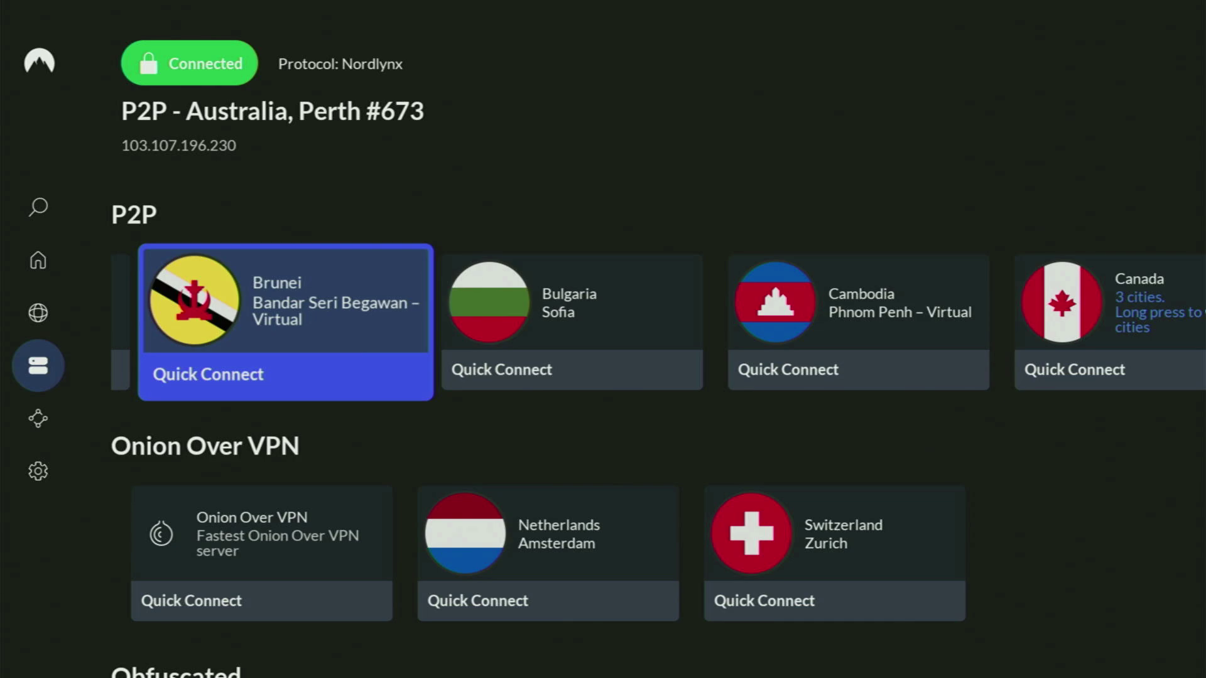
# Leave NordVPN for the Fire TV home screen and open the full list of apps and channels.
pyautogui.press('Home')
pyautogui.press('Right')
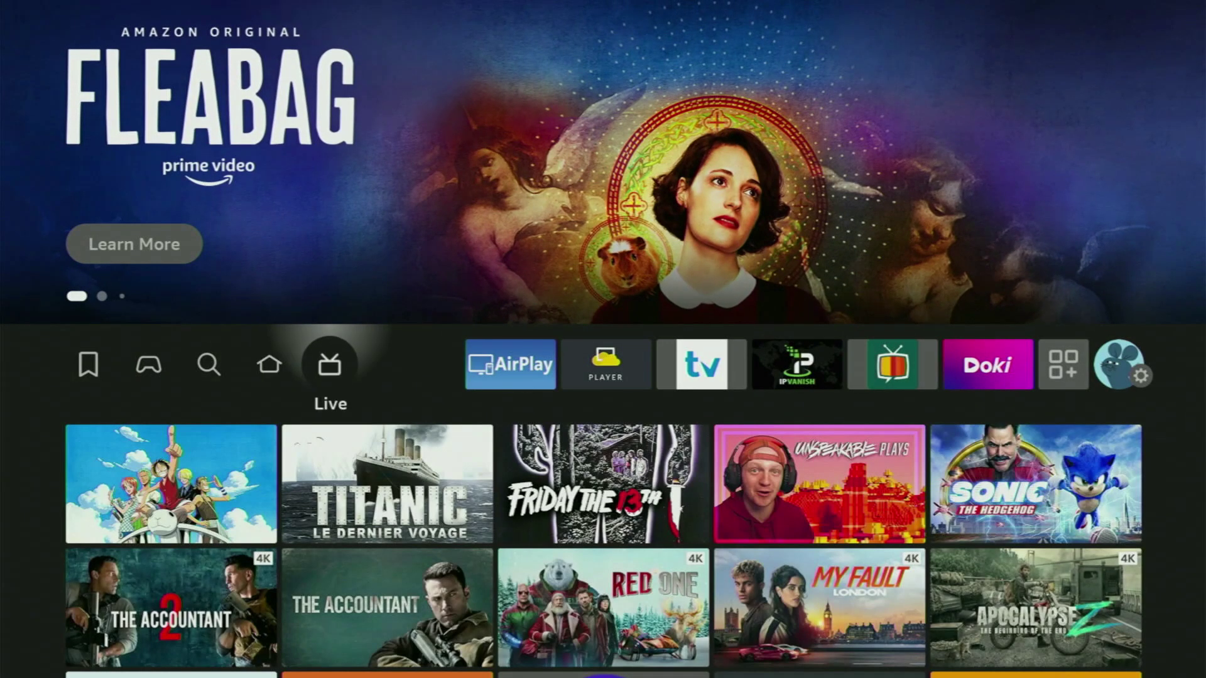
pyautogui.press('Right')
pyautogui.press('Right')
pyautogui.press('Right')
pyautogui.press('Right')
pyautogui.press('Right')
pyautogui.press('Right')
pyautogui.press('Right')
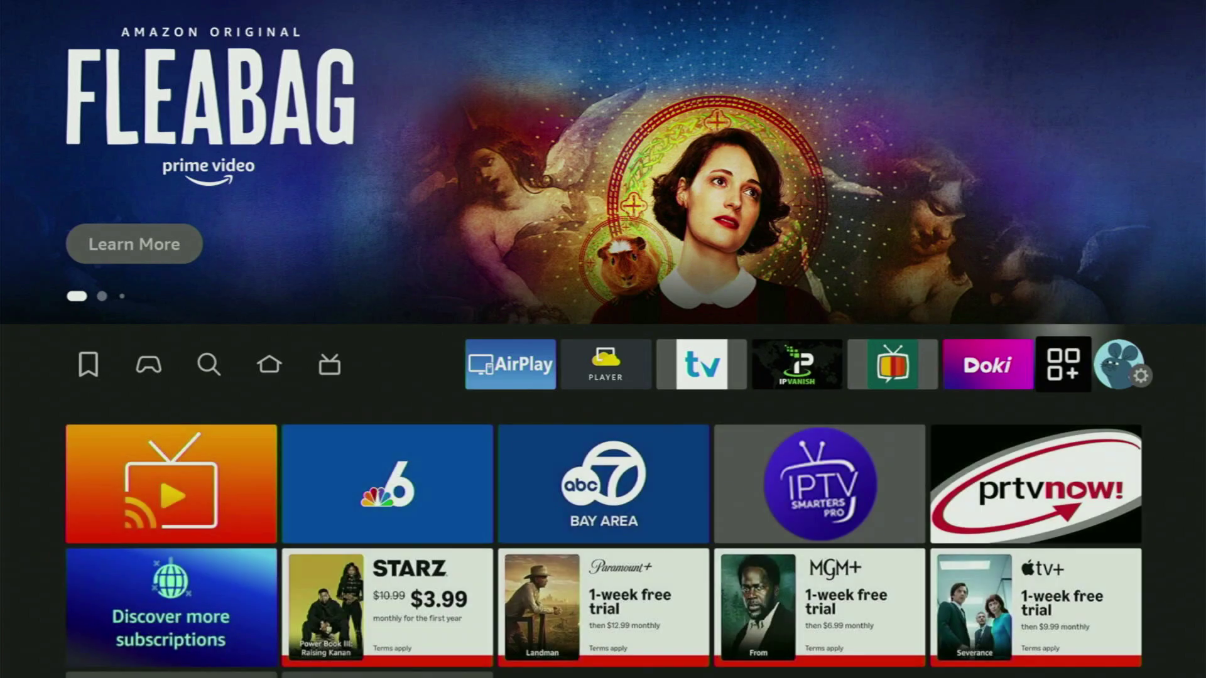
pyautogui.press('Return')
# Find Downloader in the apps list and launch it.
pyautogui.press('Right')
pyautogui.press('Right')
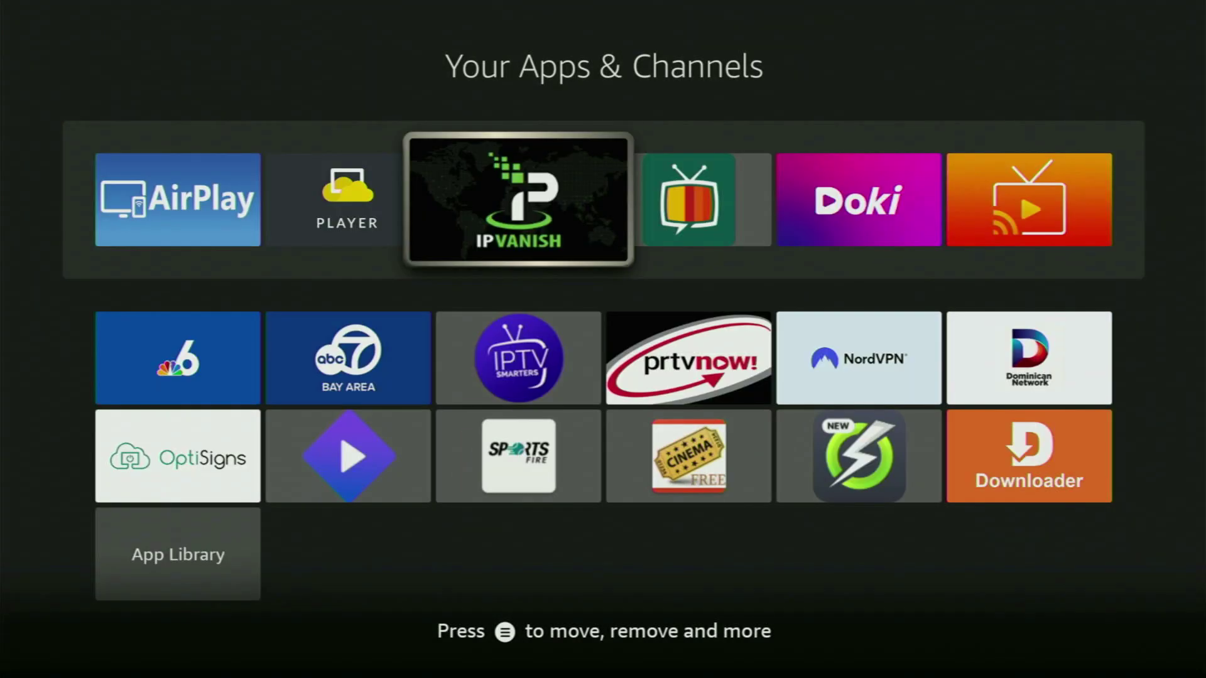
pyautogui.press('Down')
pyautogui.press('Down')
pyautogui.press('Right')
pyautogui.press('Right')
pyautogui.press('Right')
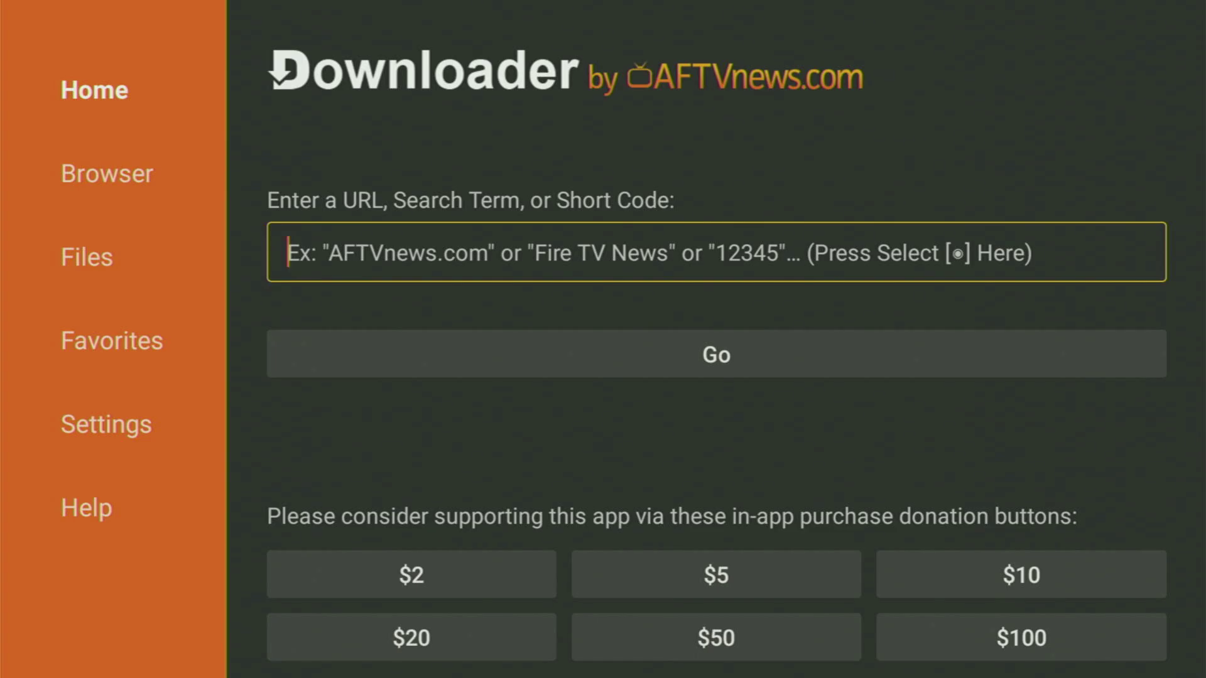
# Start editing Downloader's URL field on the home page and enter "tivi" as the beginning of the address.
pyautogui.press('Return')
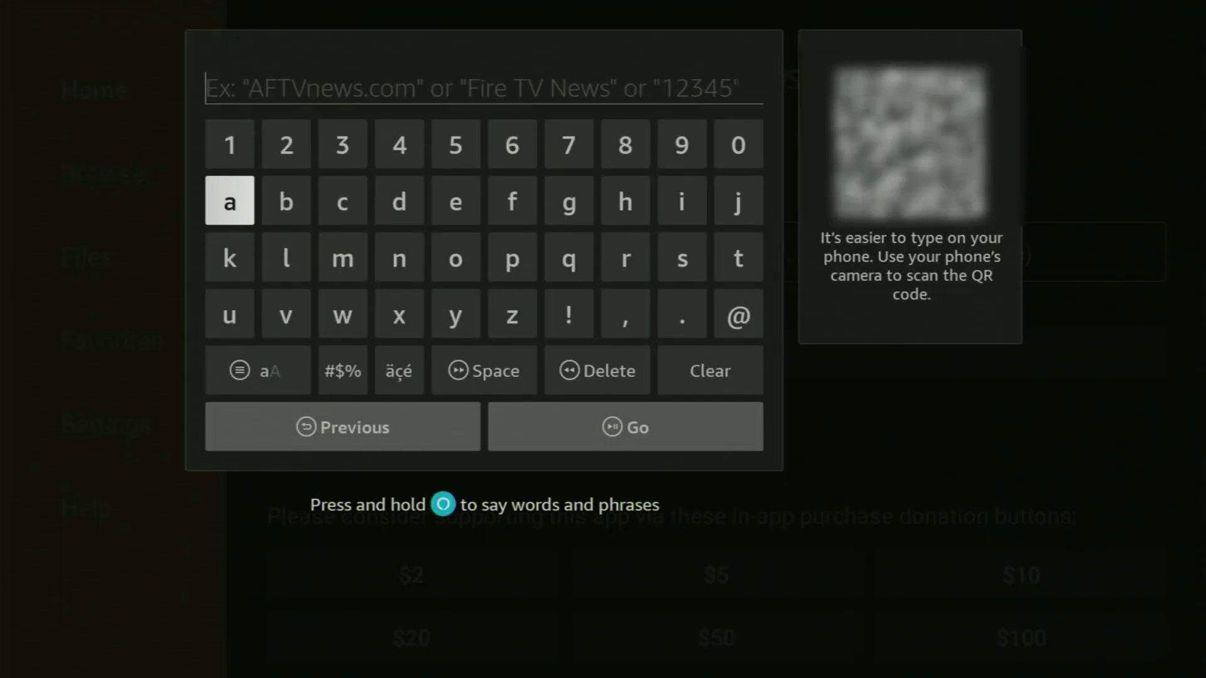
pyautogui.press('Right')
pyautogui.press('Right')
pyautogui.press('Right')
pyautogui.press('Right')
pyautogui.press('Right')
pyautogui.press('Right')
pyautogui.press('Right')
pyautogui.press('Right')
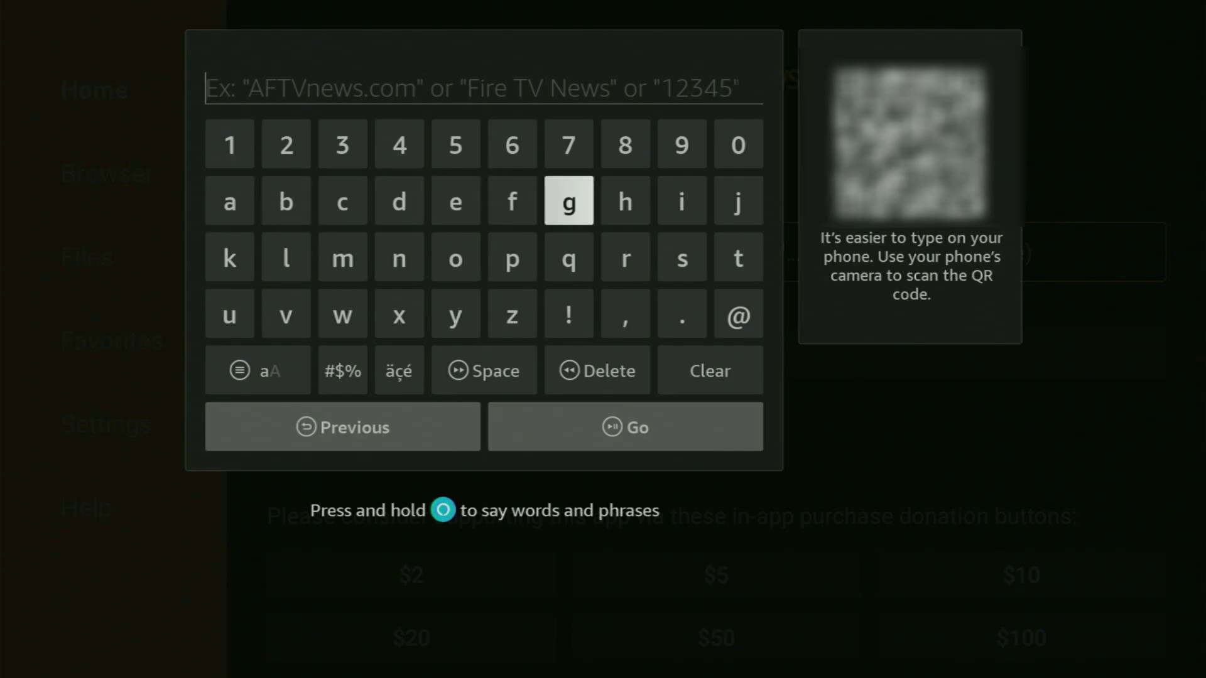
pyautogui.press('Right')
pyautogui.press('Down')
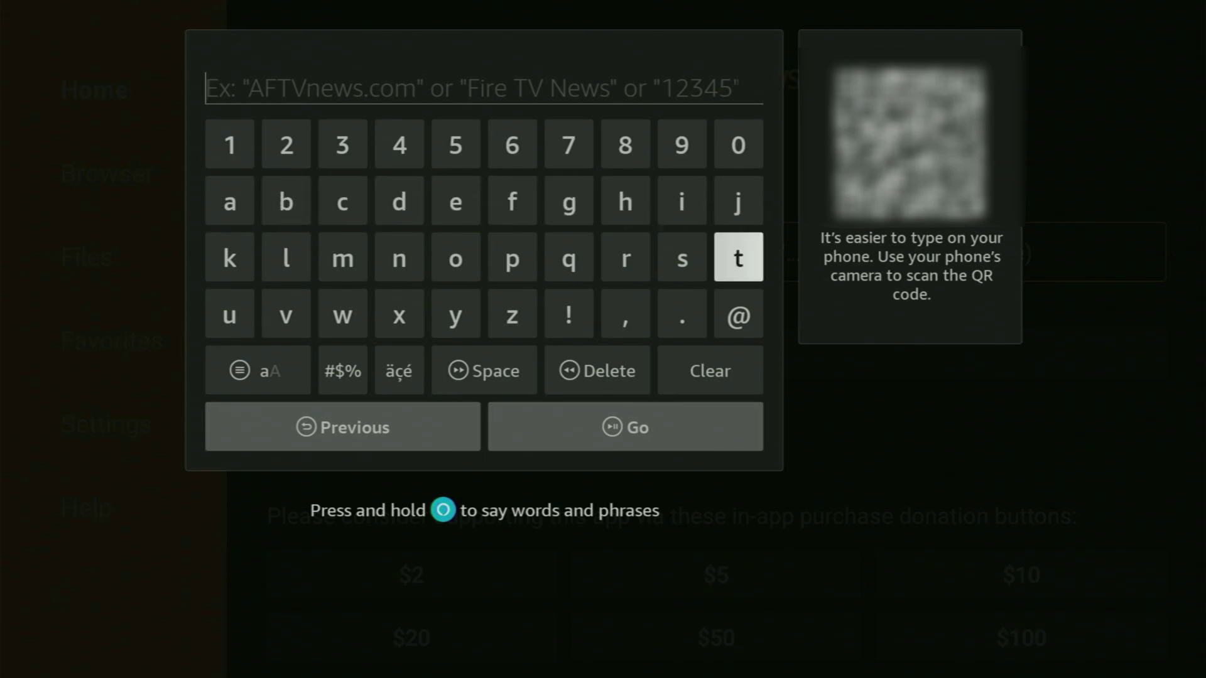
pyautogui.press('Return')
pyautogui.press('Down')
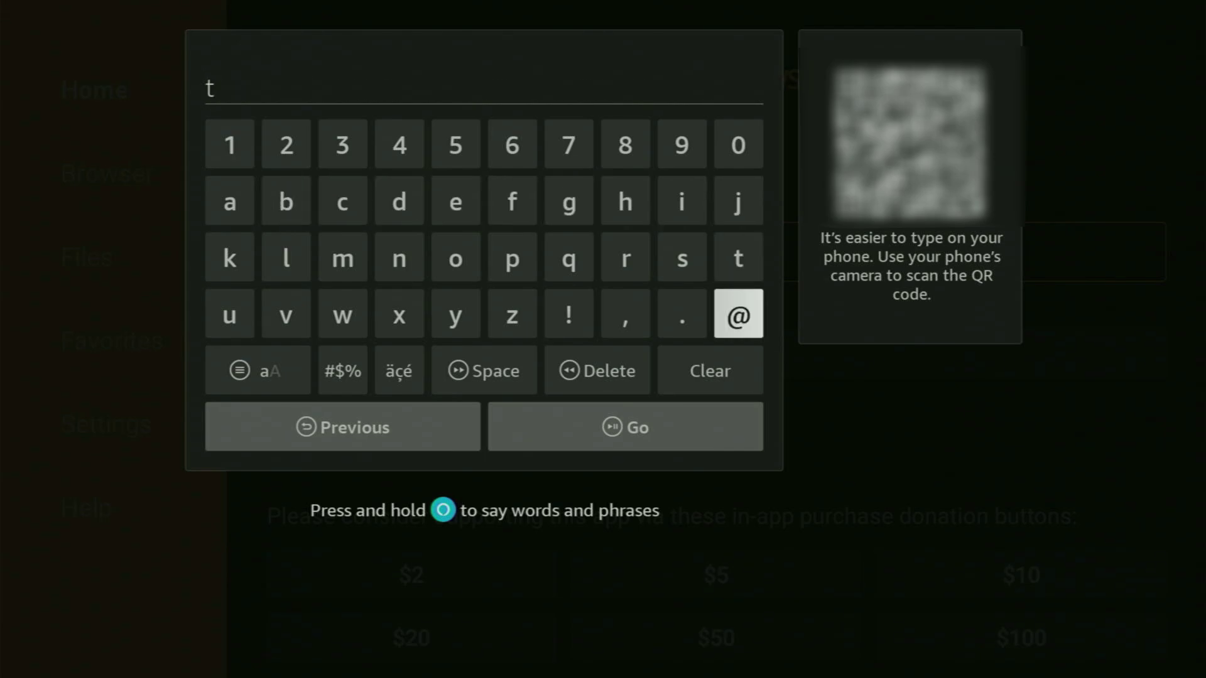
pyautogui.press('Up')
pyautogui.press('Up')
pyautogui.press('Left')
pyautogui.press('Return')
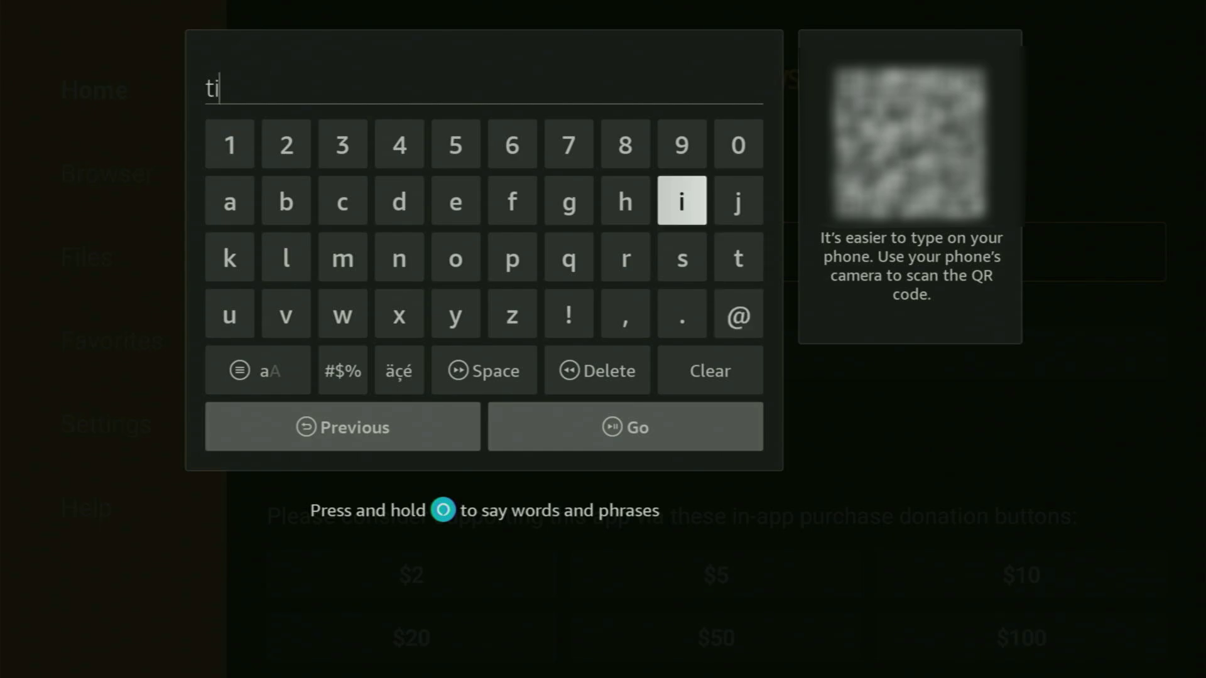
pyautogui.press('Down')
pyautogui.press('Down')
pyautogui.press('Right')
pyautogui.press('Right')
pyautogui.press('Right')
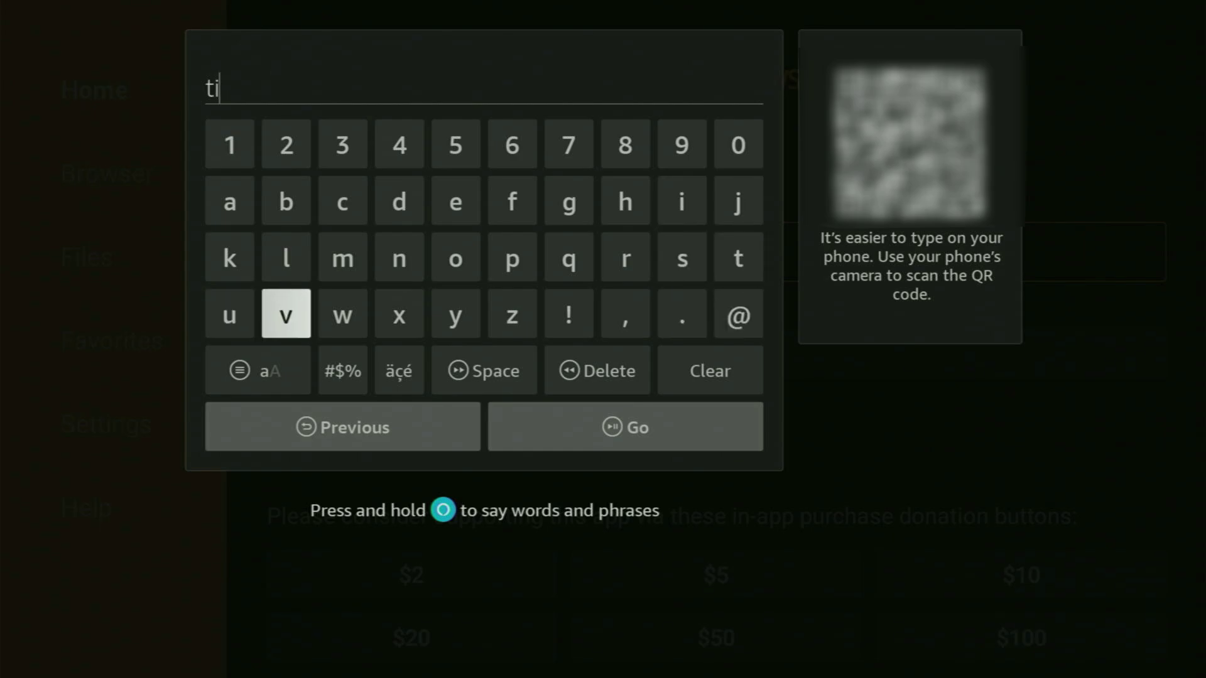
pyautogui.press('Return')
pyautogui.press('Up')
pyautogui.press('Up')
pyautogui.press('Right')
pyautogui.press('Right')
pyautogui.press('Right')
pyautogui.press('Right')
pyautogui.press('Right')
pyautogui.press('Right')
pyautogui.press('Right')
pyautogui.press('Right')
pyautogui.press('Left')
pyautogui.press('Return')
# Extend the address with "mate" so it reads "tivimate".
pyautogui.press('Down')
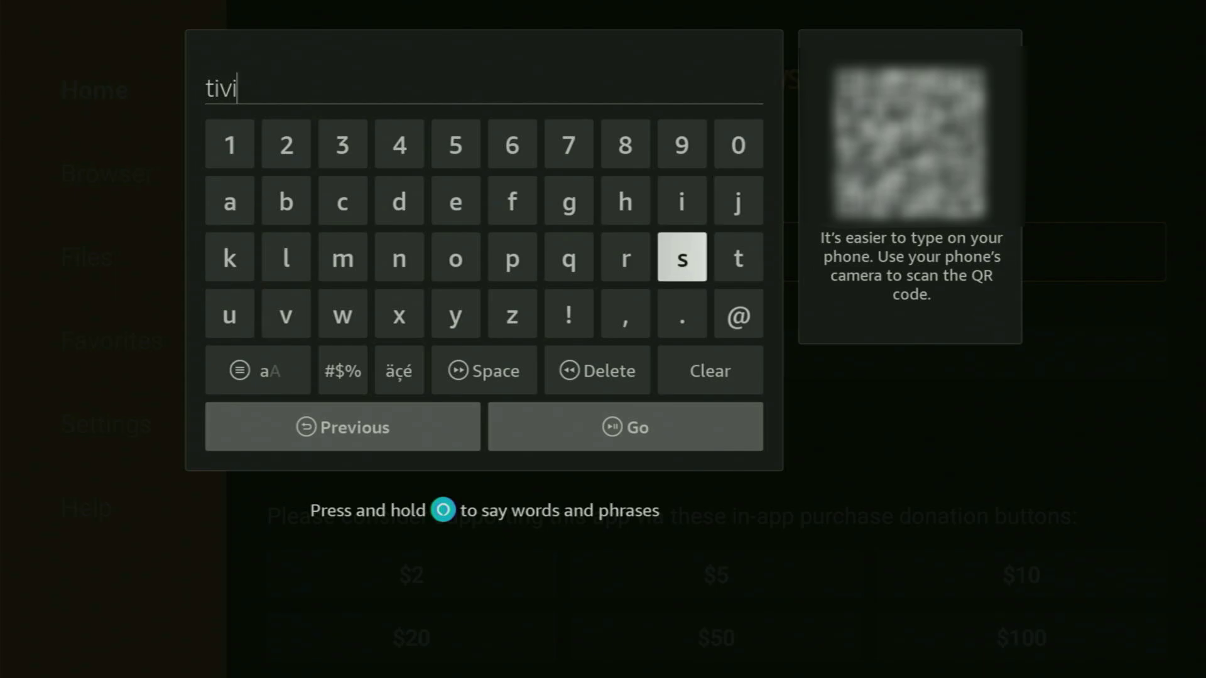
pyautogui.press('Left')
pyautogui.press('Left')
pyautogui.press('Left')
pyautogui.press('Left')
pyautogui.press('Left')
pyautogui.press('Left')
pyautogui.press('Return')
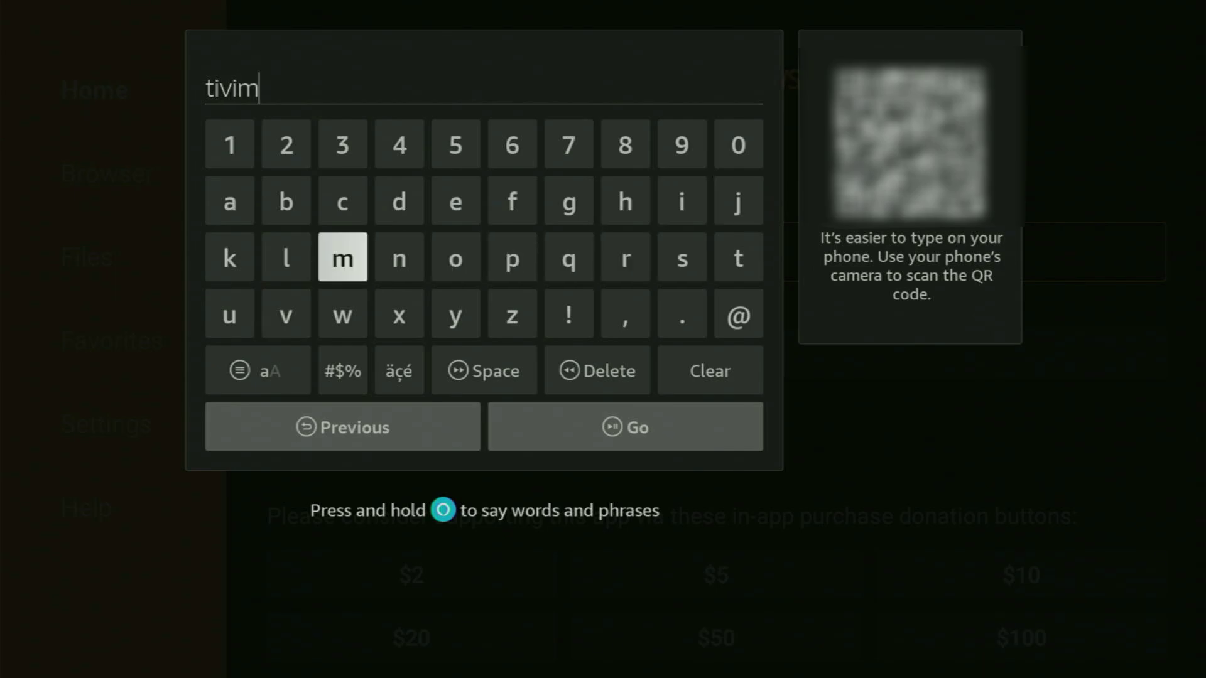
pyautogui.press('Up')
pyautogui.press('Left')
pyautogui.press('Left')
pyautogui.press('Return')
pyautogui.press('Down')
pyautogui.press('Left')
pyautogui.press('Return')
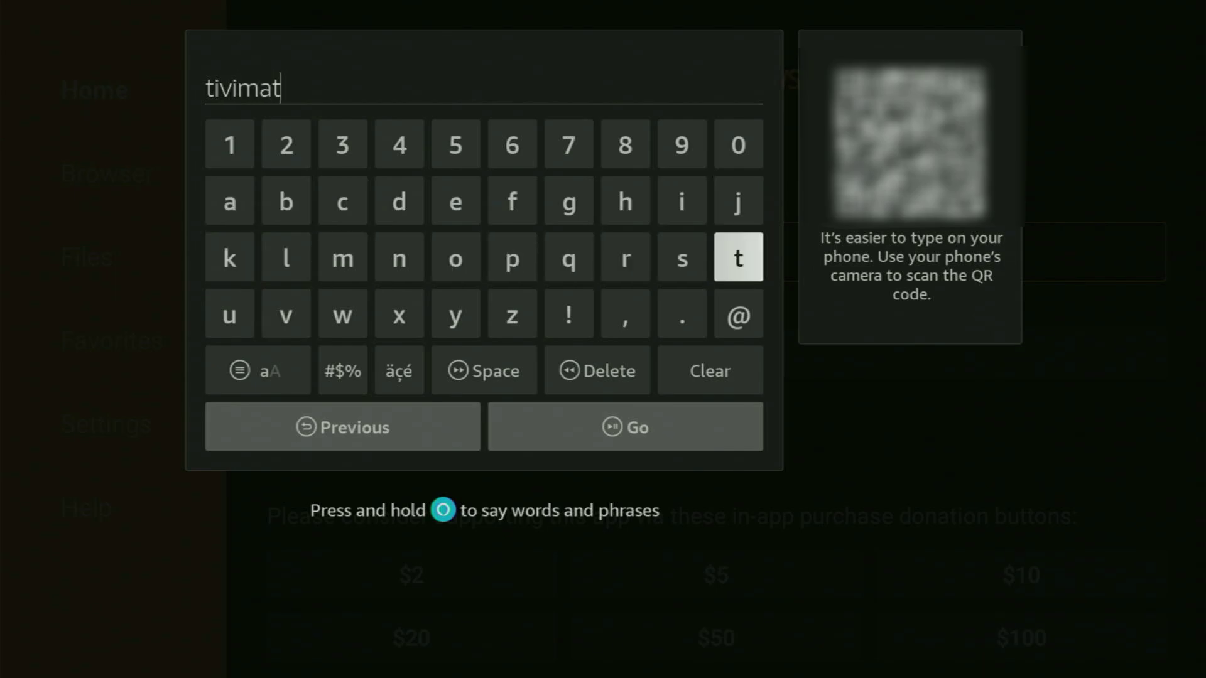
pyautogui.press('Up')
pyautogui.press('Left')
pyautogui.press('Left')
pyautogui.press('Left')
pyautogui.press('Left')
pyautogui.press('Left')
pyautogui.press('Return')
# Append ".com" to complete the address as "tivimate.com".
pyautogui.press('Down')
pyautogui.press('Down')
pyautogui.press('Right')
pyautogui.press('Right')
pyautogui.press('Right')
pyautogui.press('Right')
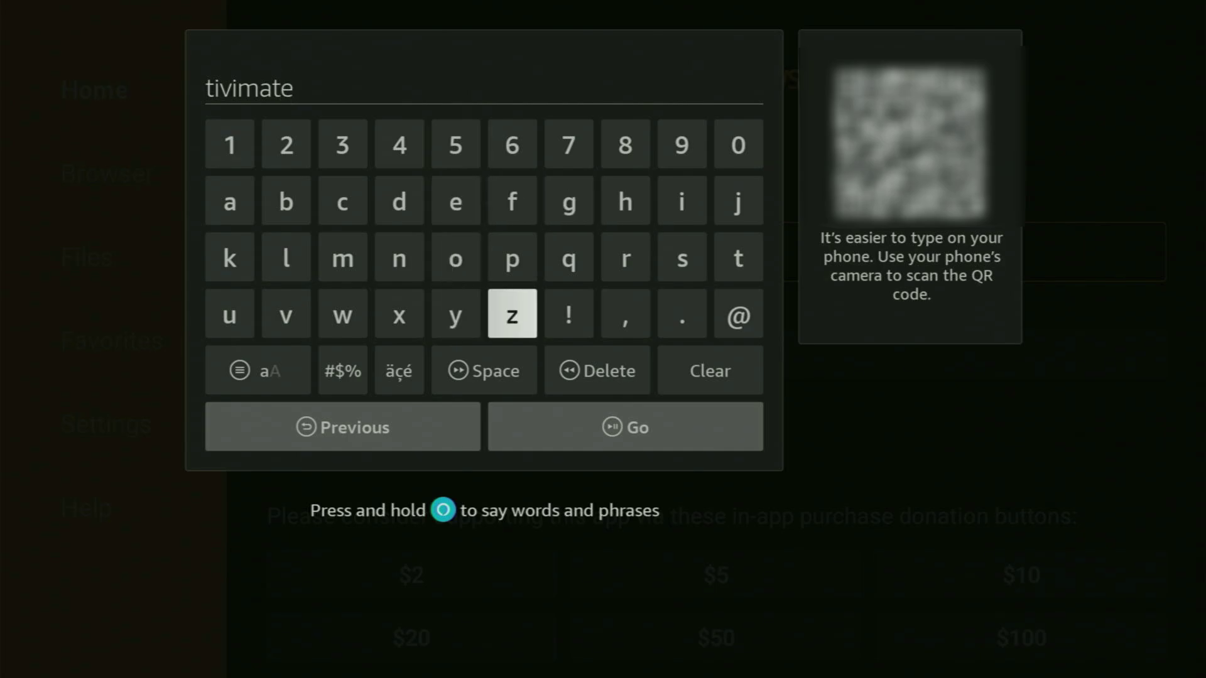
pyautogui.press('Return')
pyautogui.press('Up')
pyautogui.press('Up')
pyautogui.press('Left')
pyautogui.press('Left')
pyautogui.press('Left')
pyautogui.press('Left')
pyautogui.press('Left')
pyautogui.press('Left')
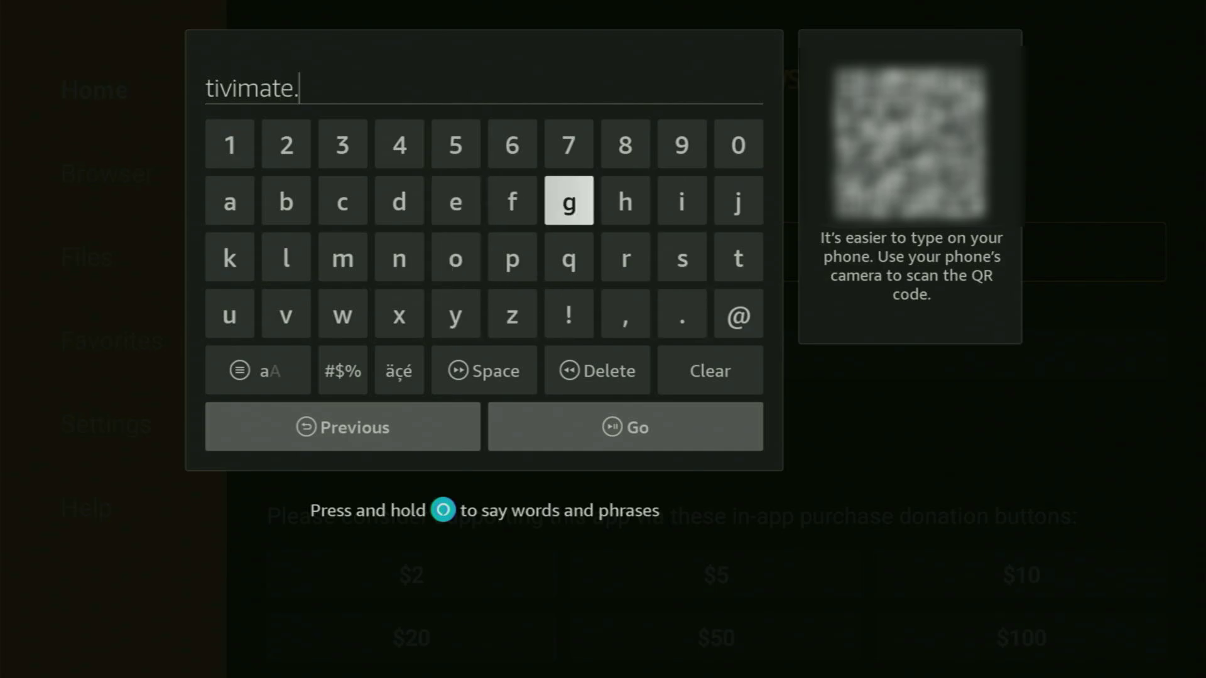
pyautogui.press('Return')
pyautogui.press('Down')
pyautogui.press('Right')
pyautogui.press('Right')
pyautogui.press('Return')
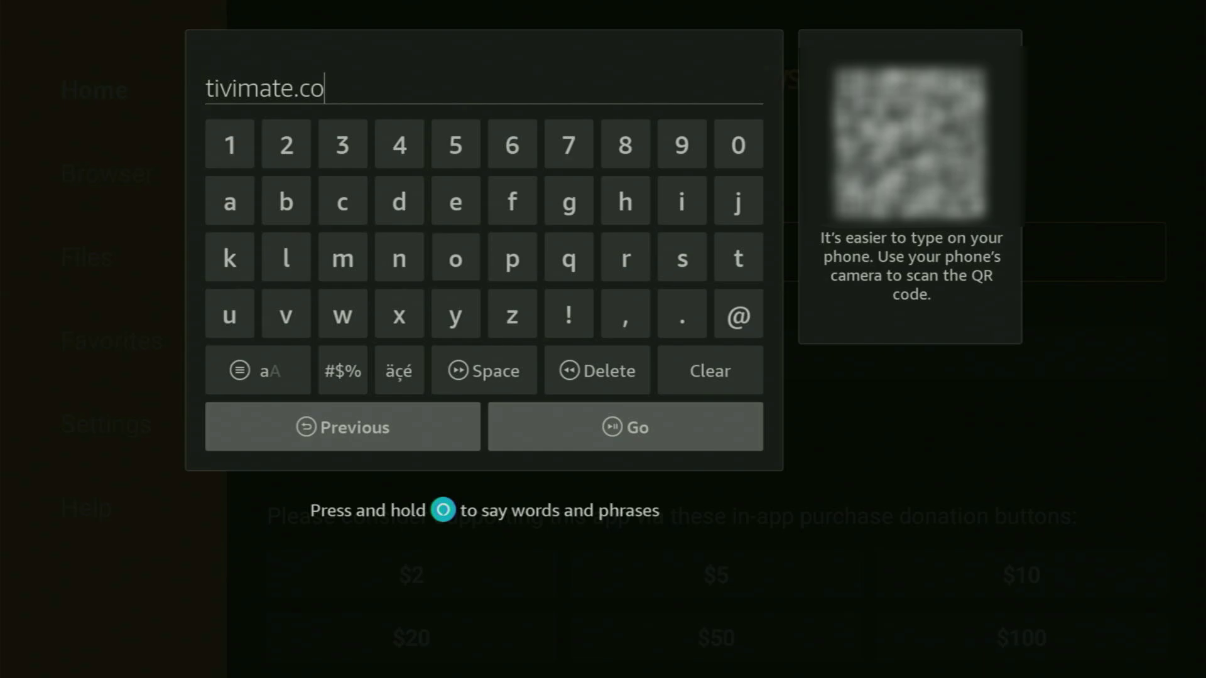
pyautogui.press('Left')
pyautogui.press('Left')
pyautogui.press('Return')
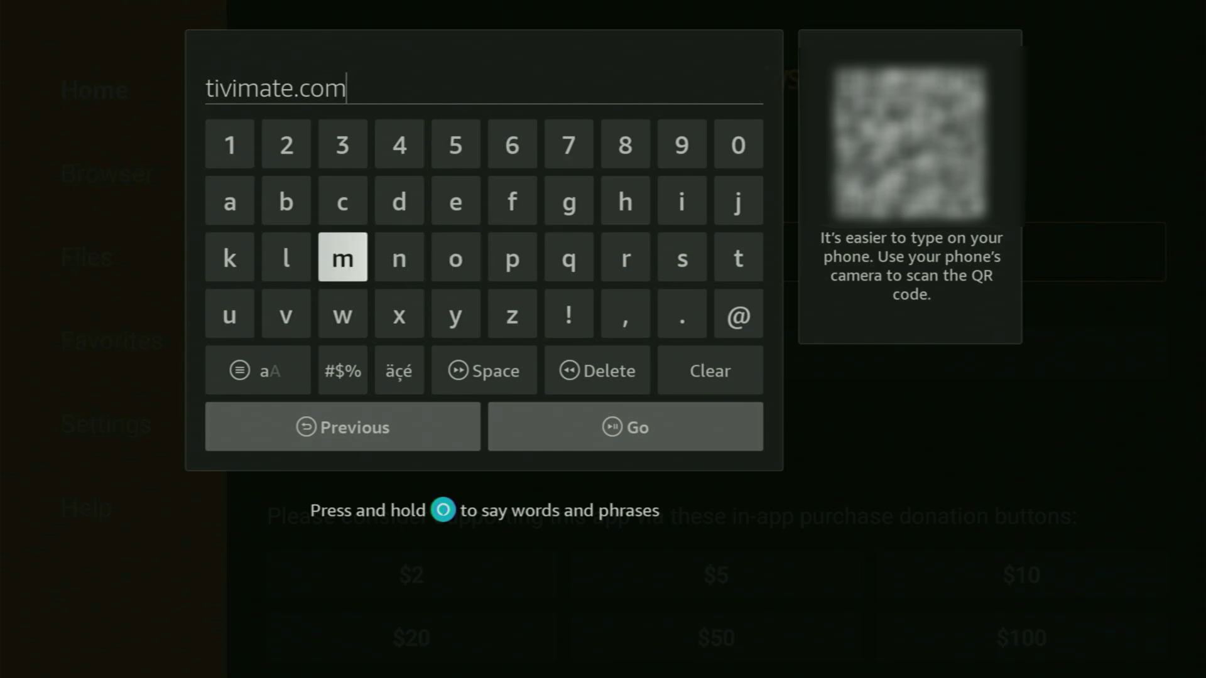
# Load the tivimate.com page and switch the browser to fullscreen mode.
pyautogui.press('Down')
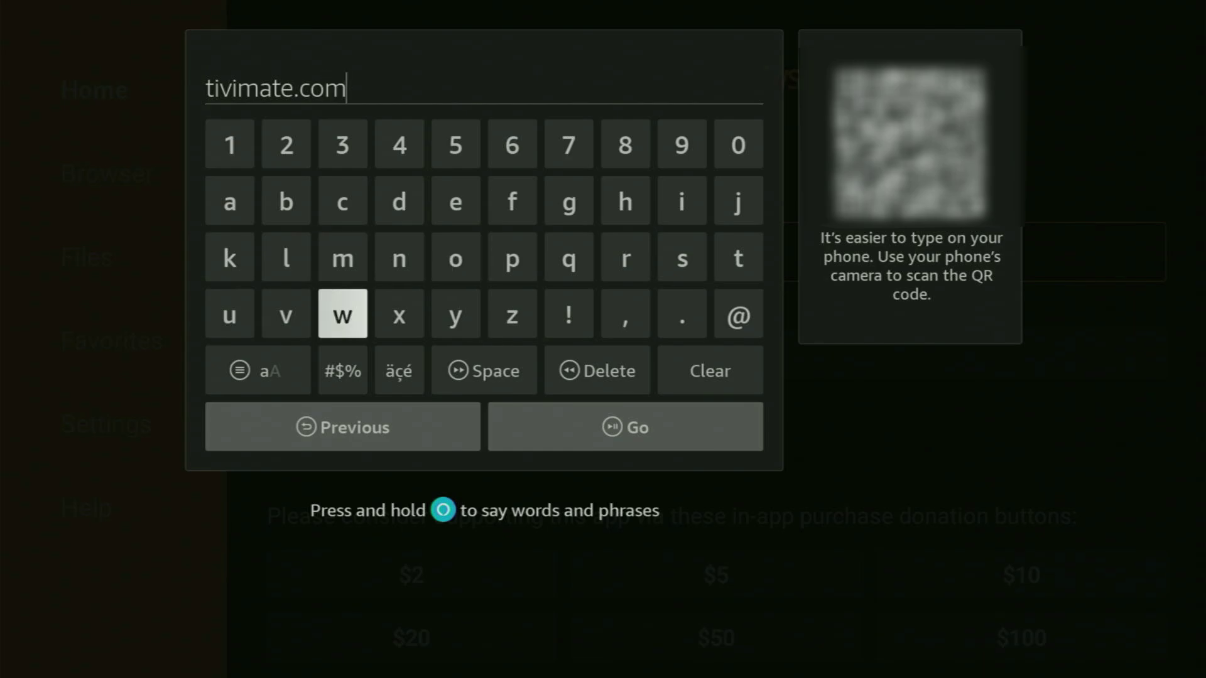
pyautogui.press('Down')
pyautogui.press('Down')
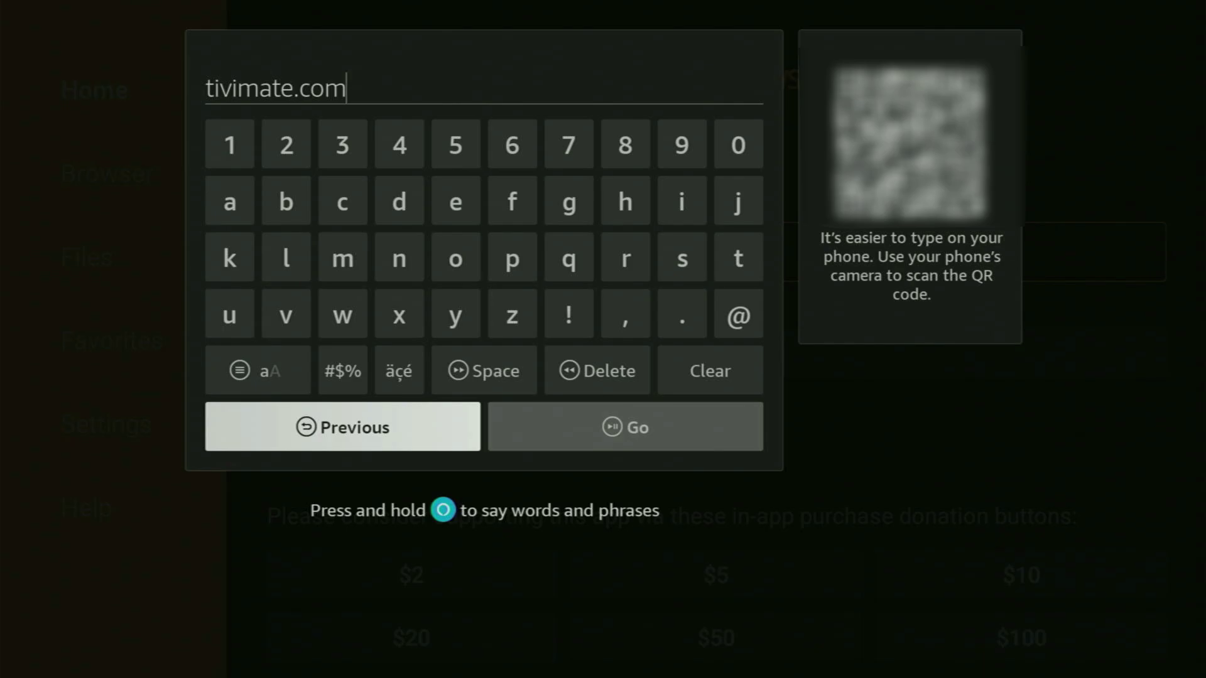
pyautogui.press('Right')
pyautogui.press('Return')
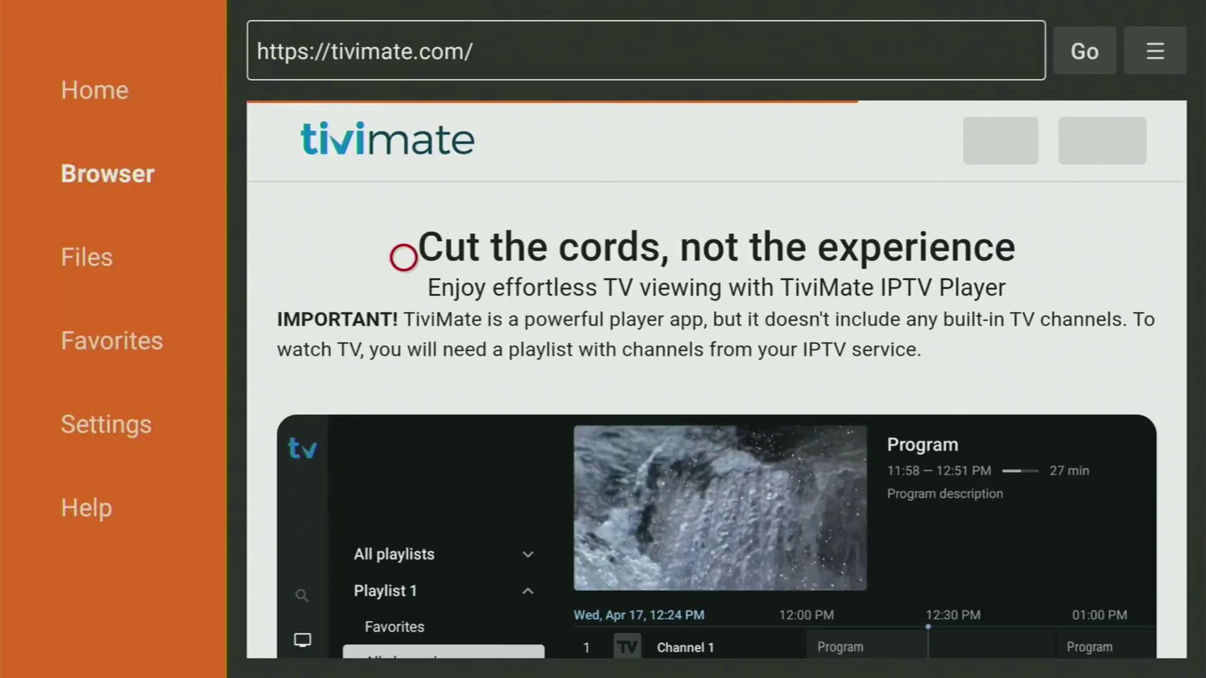
pyautogui.press('Menu')
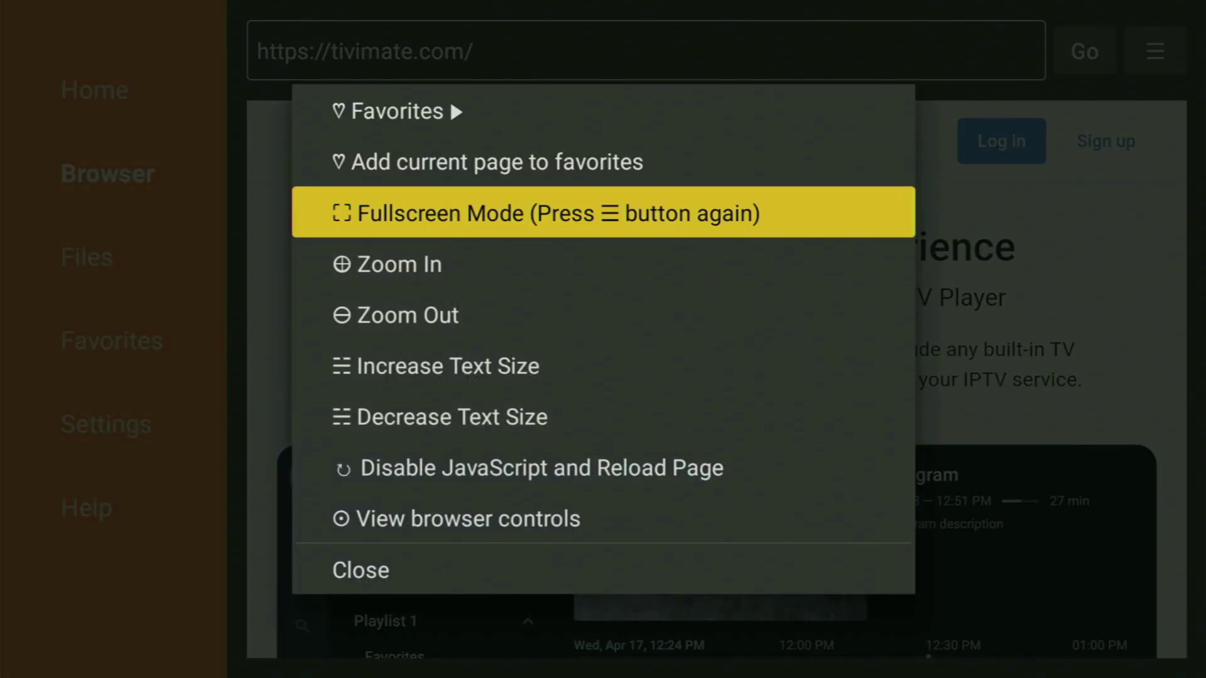
pyautogui.press('Return')
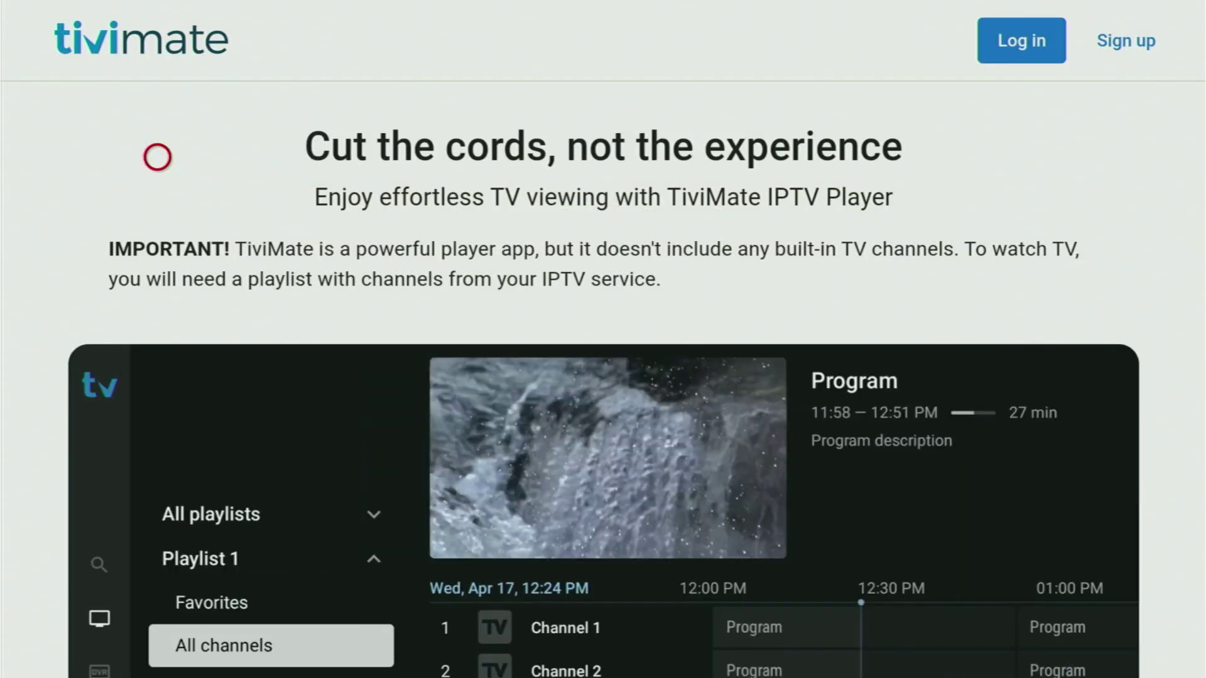
# Download the TiviMate APK from the "Download now" section of the page.
pyautogui.scroll(-9, 157, 653)
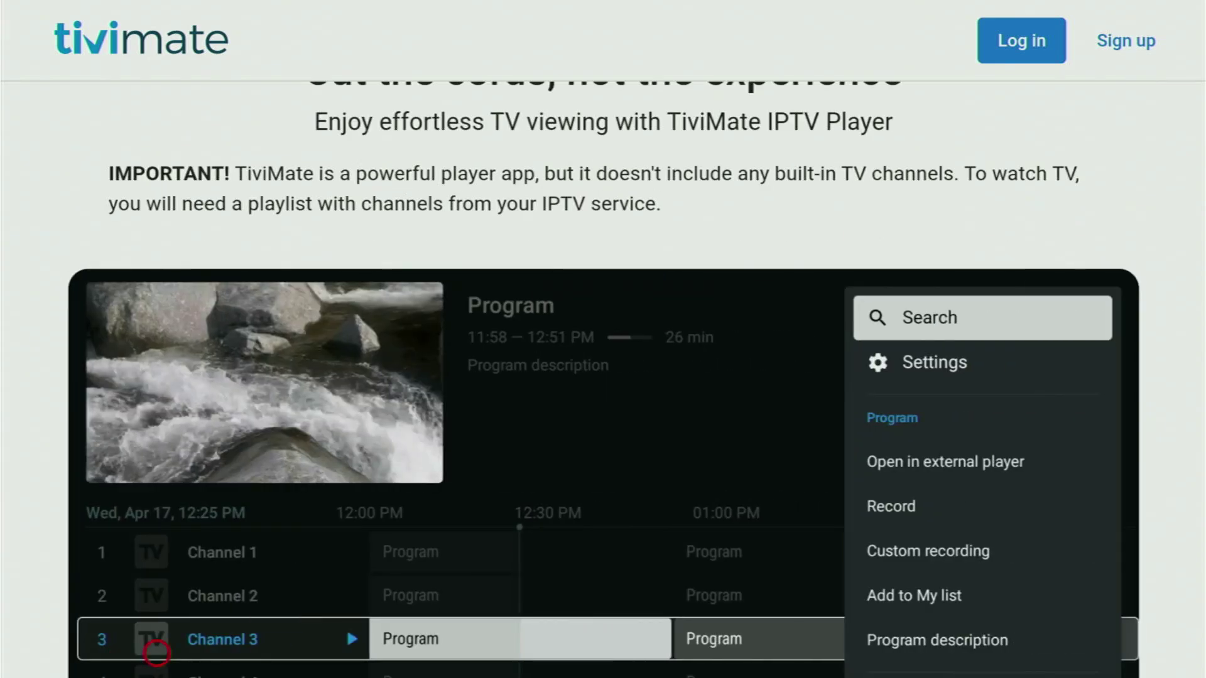
pyautogui.scroll(-10, 157, 653)
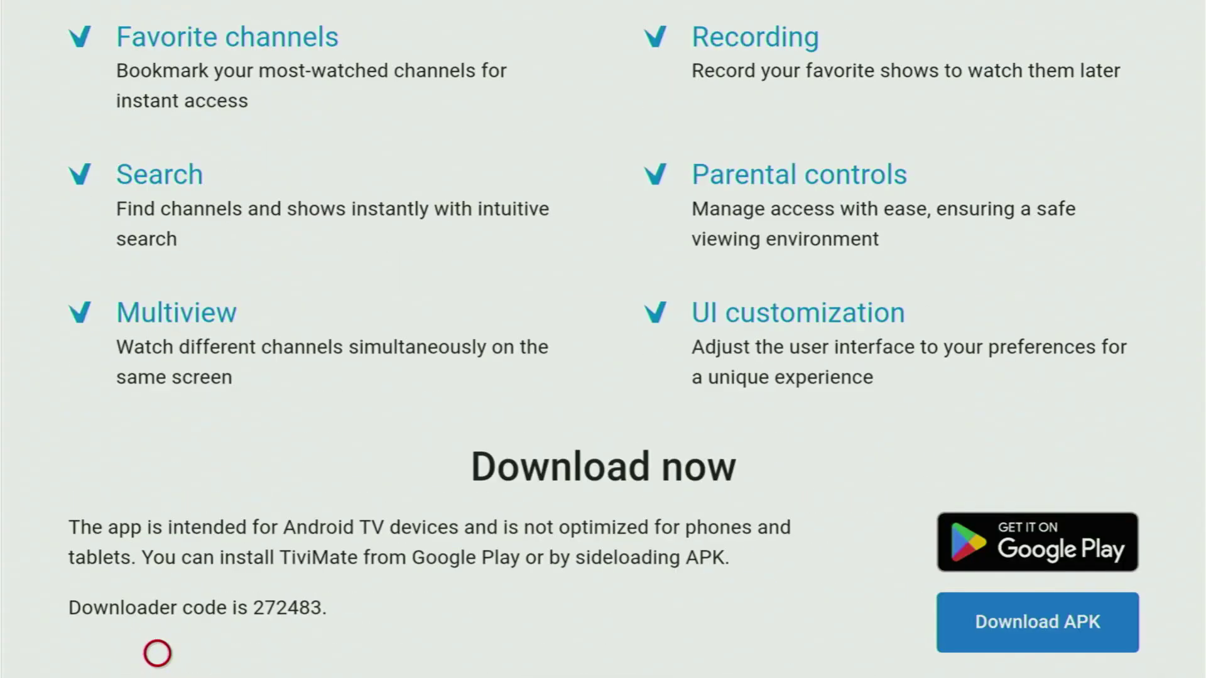
pyautogui.scroll(-5, 157, 653)
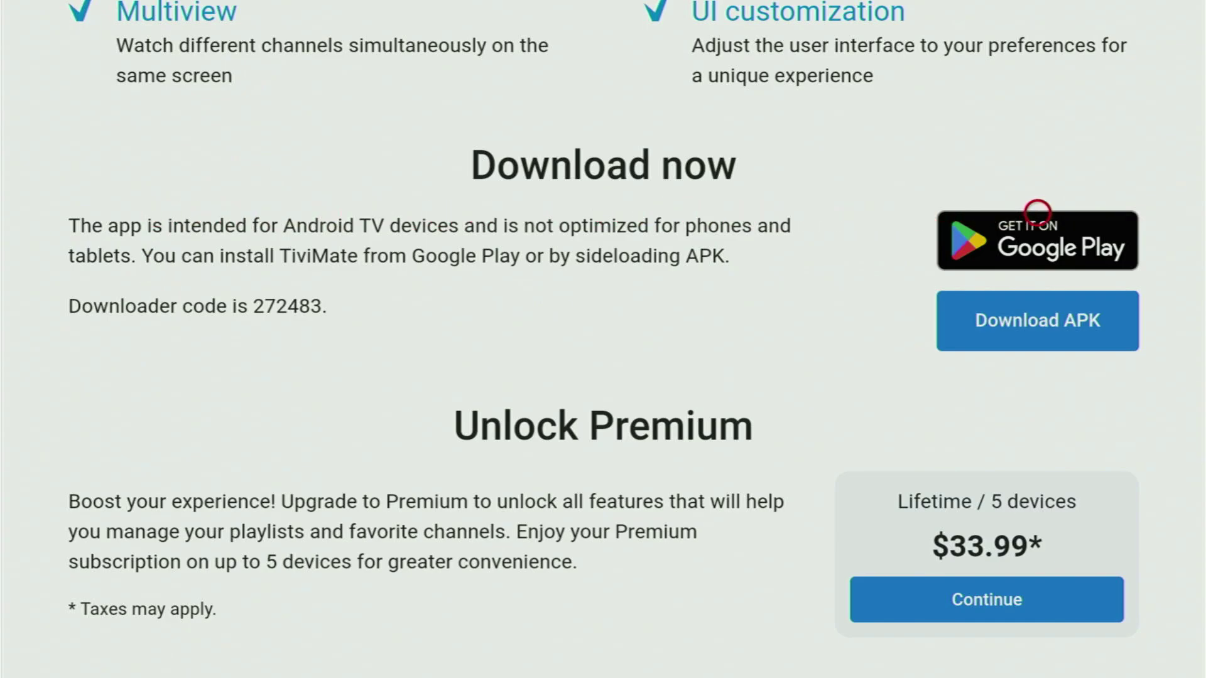
pyautogui.click(1038, 319)
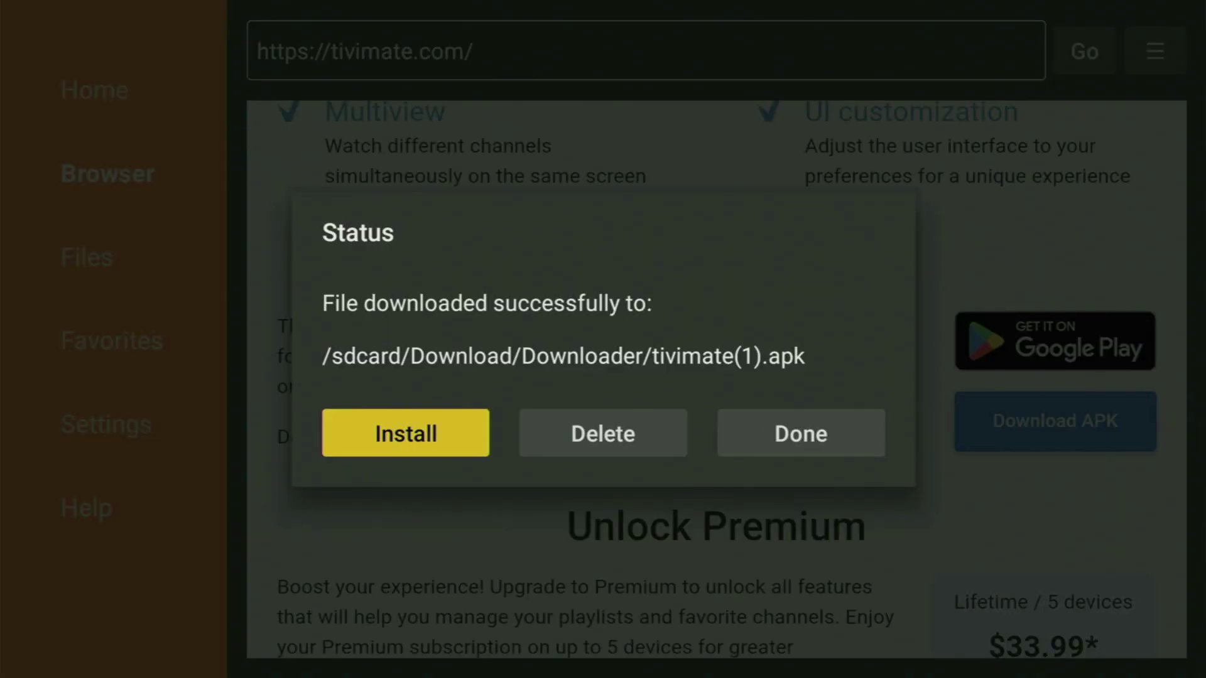
# Delete the downloaded installer file tivimate(1).apk from the Downloader folder and confirm the deletion.
pyautogui.press('Right')
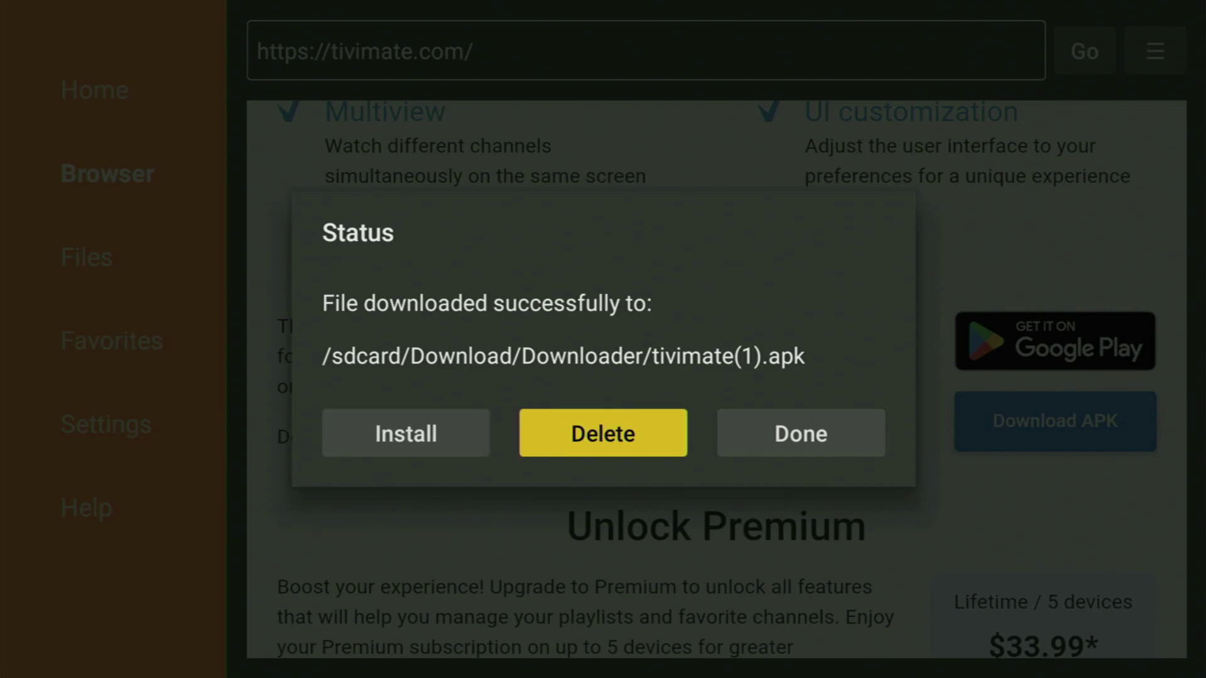
pyautogui.press('Return')
pyautogui.press('Left')
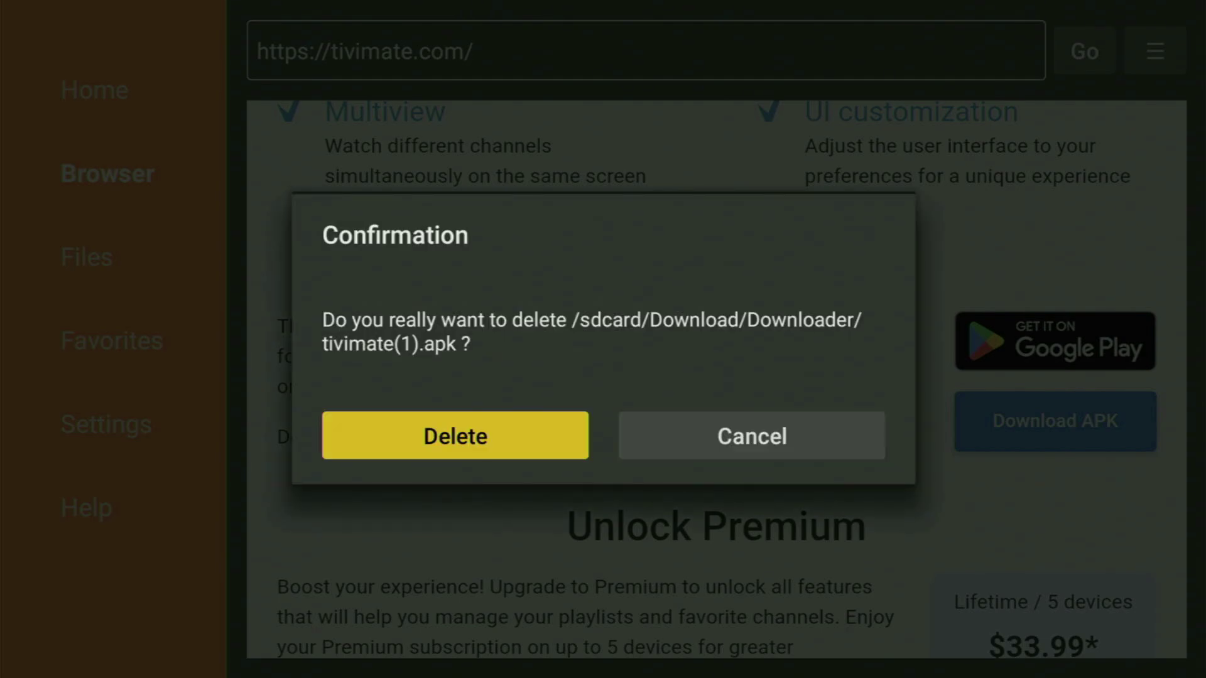
pyautogui.press('Return')
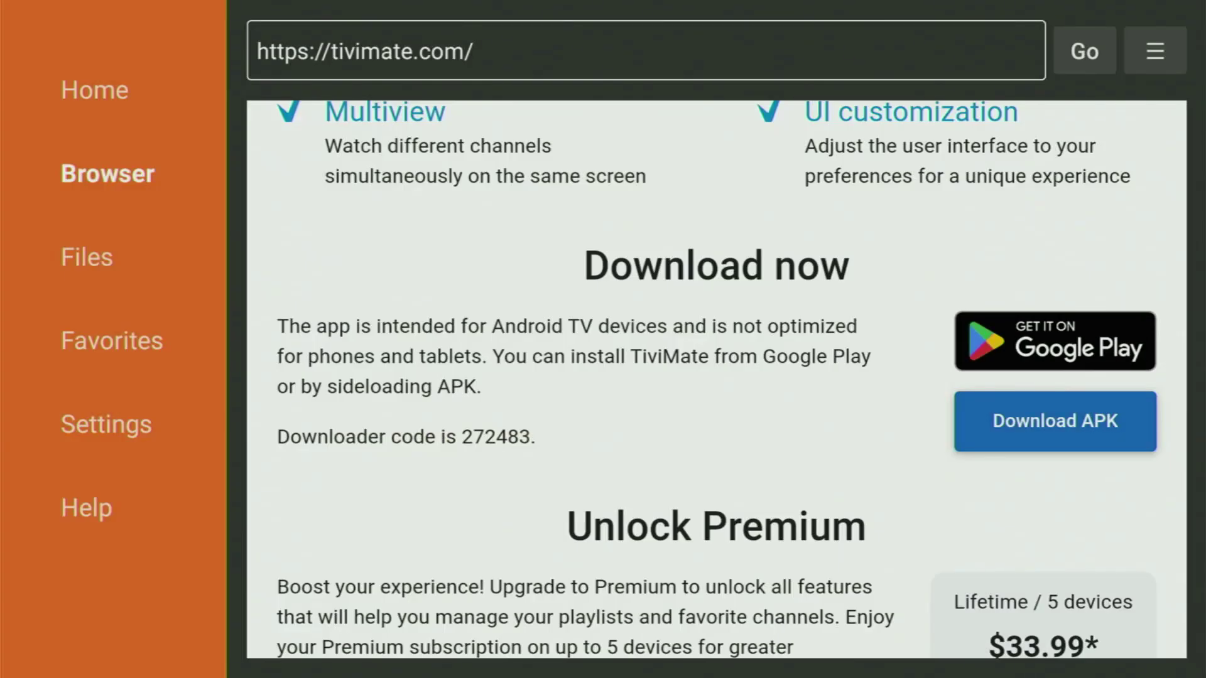
# Return from Downloader to the Fire TV home screen and open the full list of apps and channels.
pyautogui.press('Home')
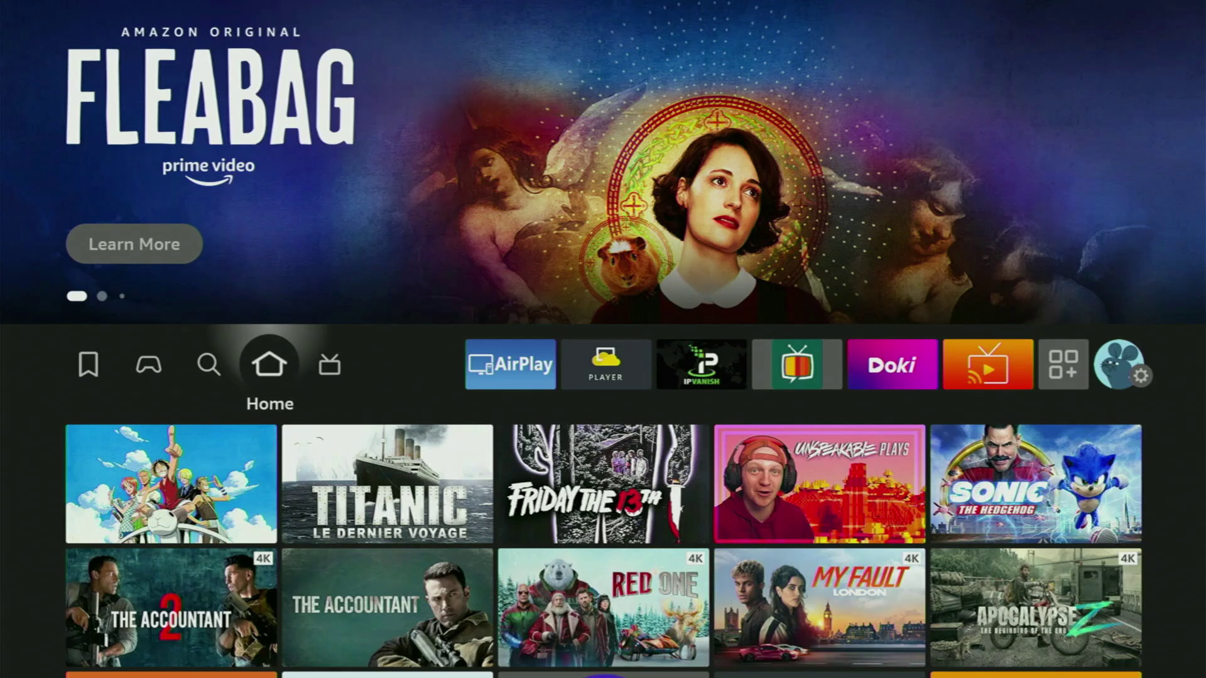
pyautogui.press('Right')
pyautogui.press('Right')
pyautogui.press('Right')
pyautogui.press('Right')
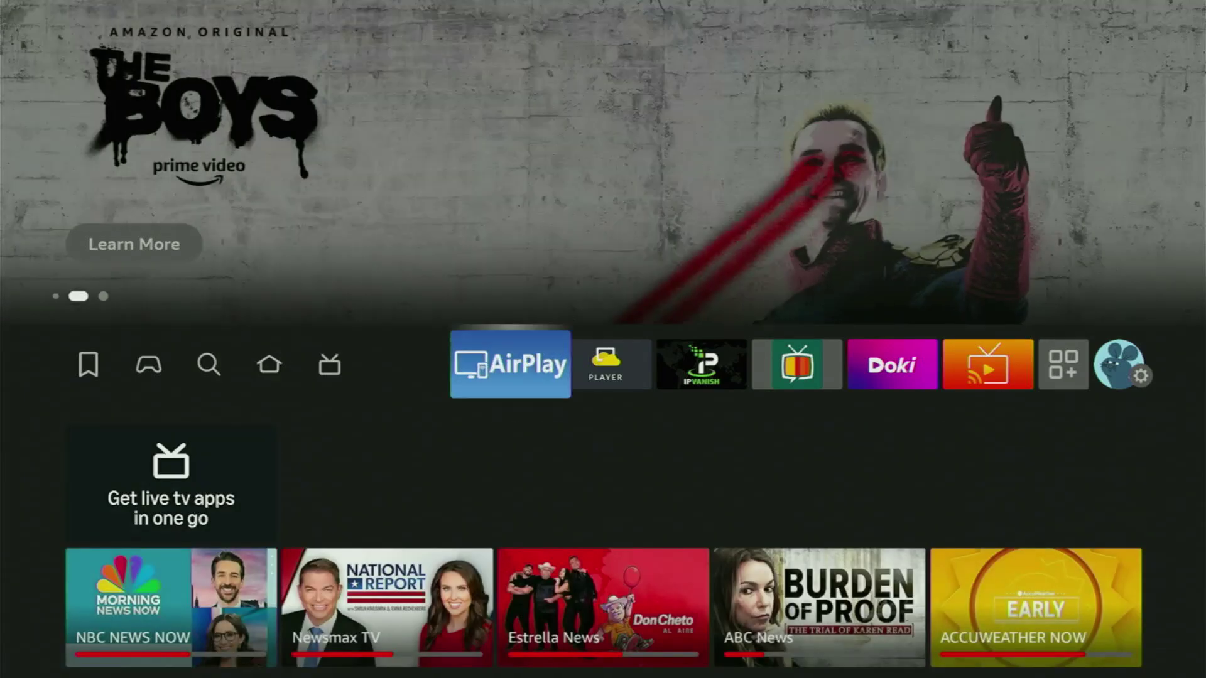
pyautogui.press('Right')
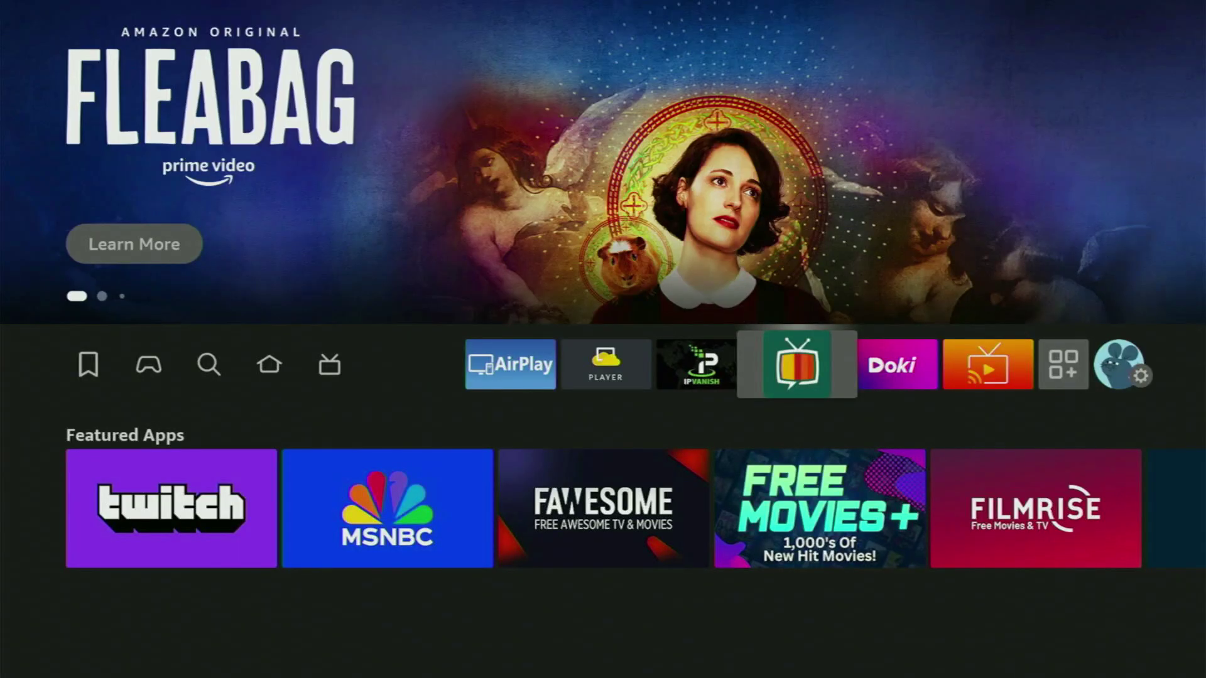
pyautogui.press('Right')
pyautogui.press('Left')
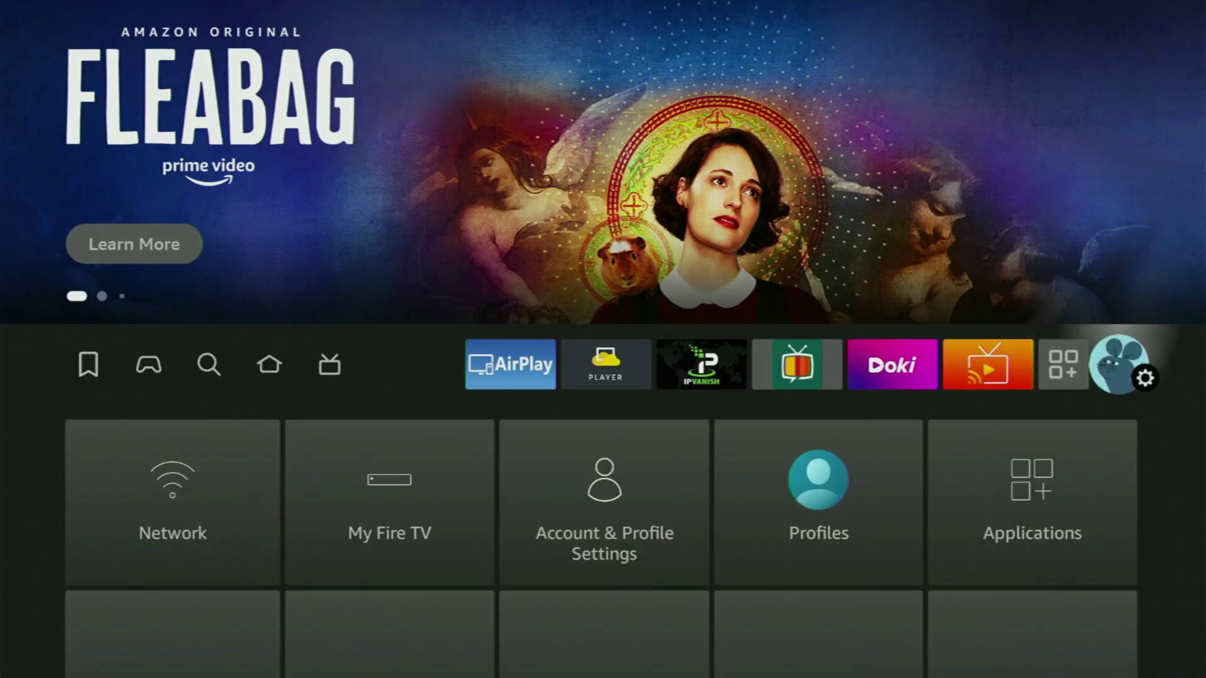
pyautogui.press('Left')
pyautogui.press('Return')
# Select the TiviMate app in the last row of the apps list.
pyautogui.press('Down')
pyautogui.press('Down')
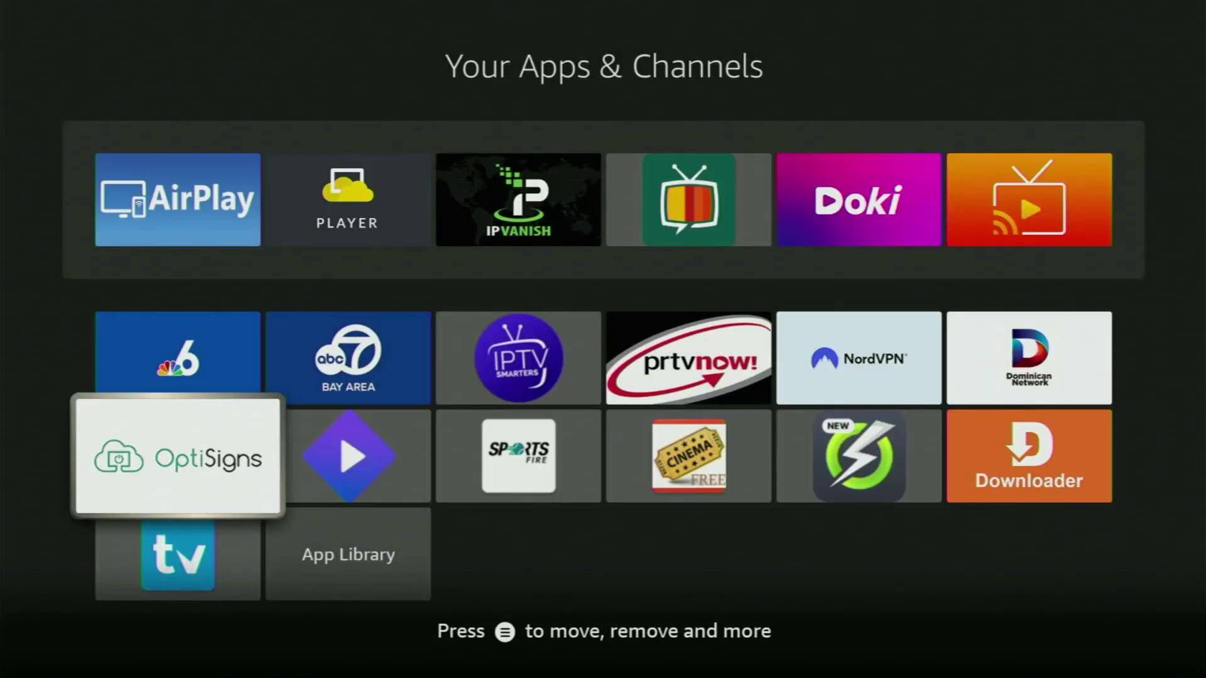
pyautogui.press('Down')
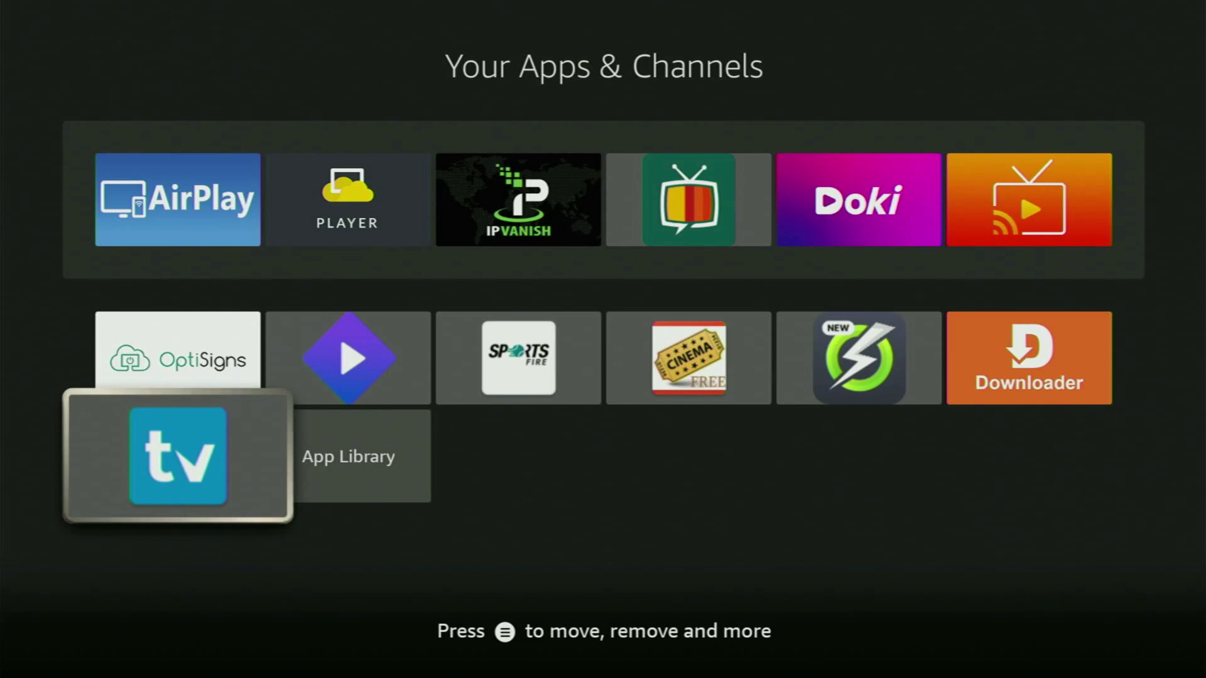
# Move the TiviMate app to the front of the apps and channels list.
pyautogui.press('Menu')
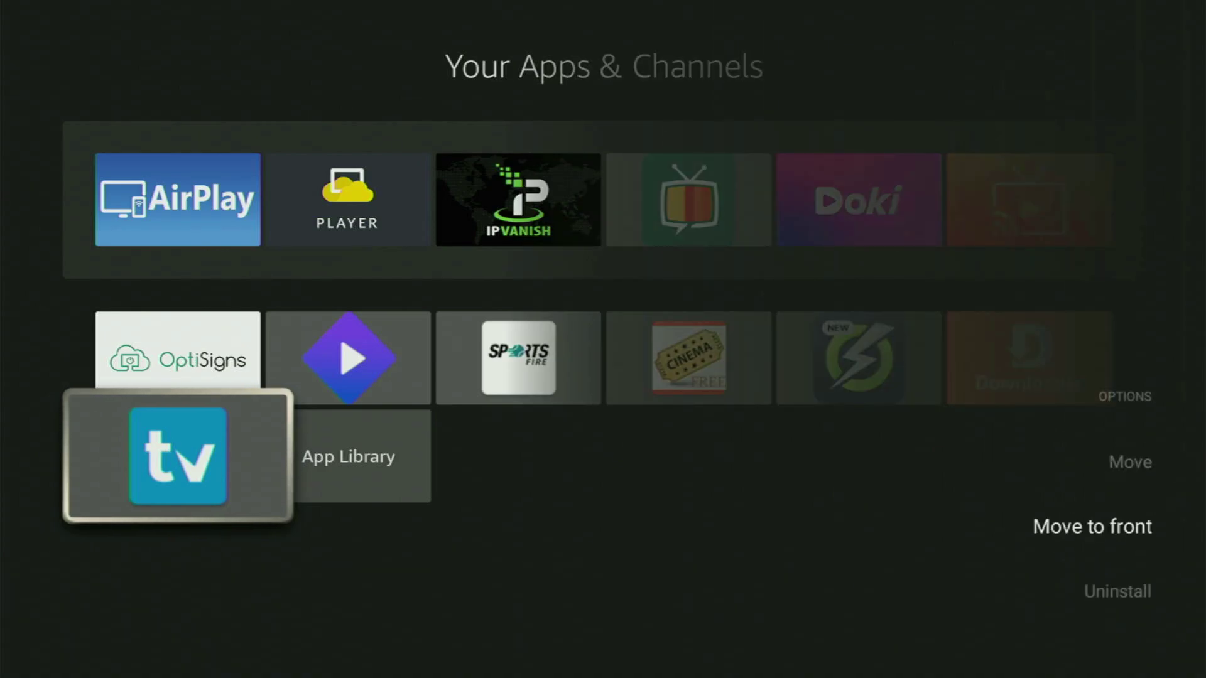
pyautogui.press('Return')
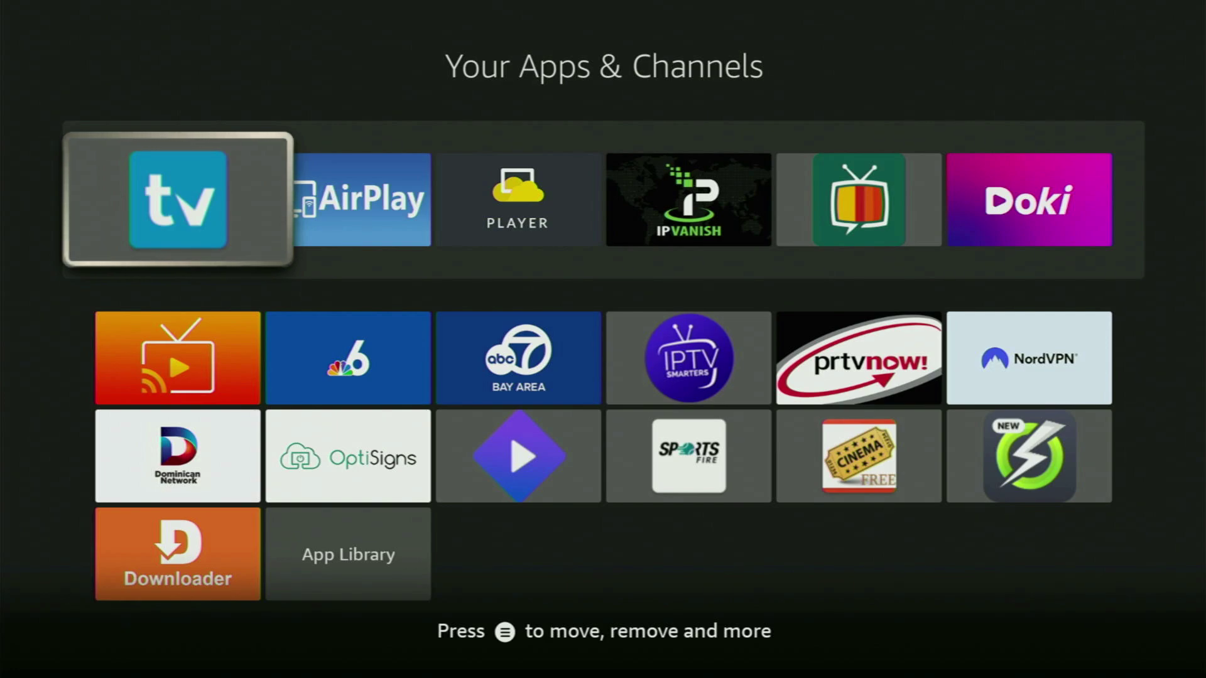
# Go through the first row of apps and highlight NordVPN in the row below.
pyautogui.press('Right')
pyautogui.press('Right')
pyautogui.press('Right')
pyautogui.press('Right')
pyautogui.press('Right')
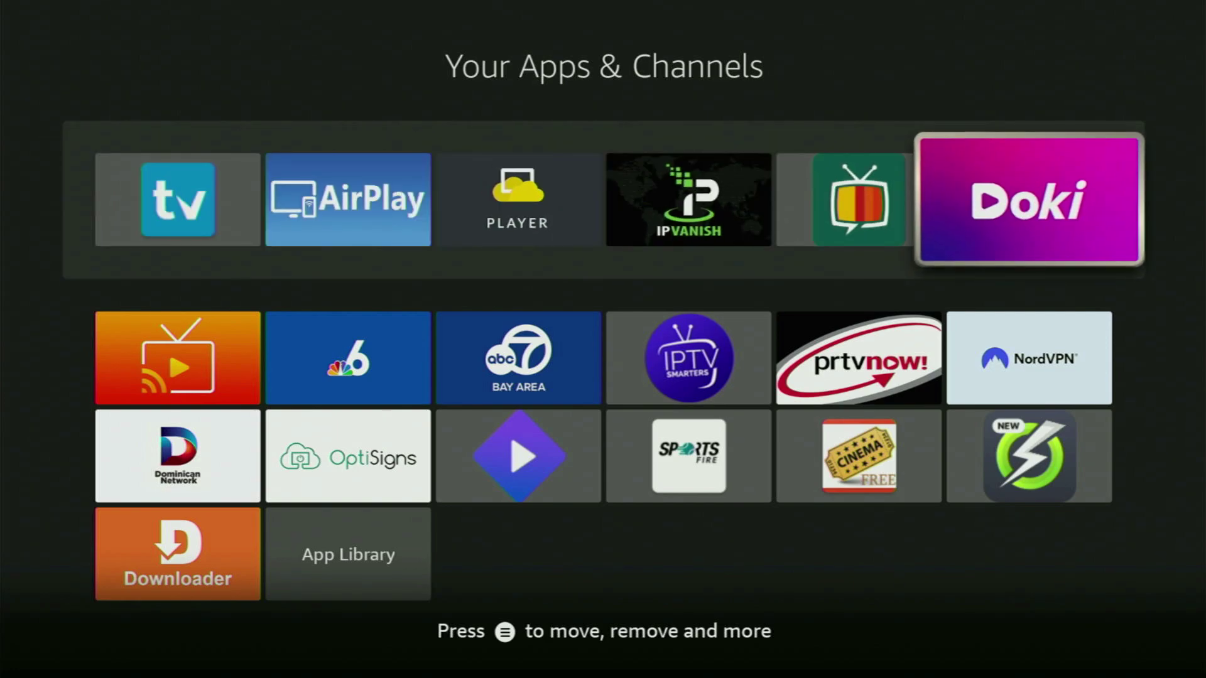
pyautogui.press('Down')
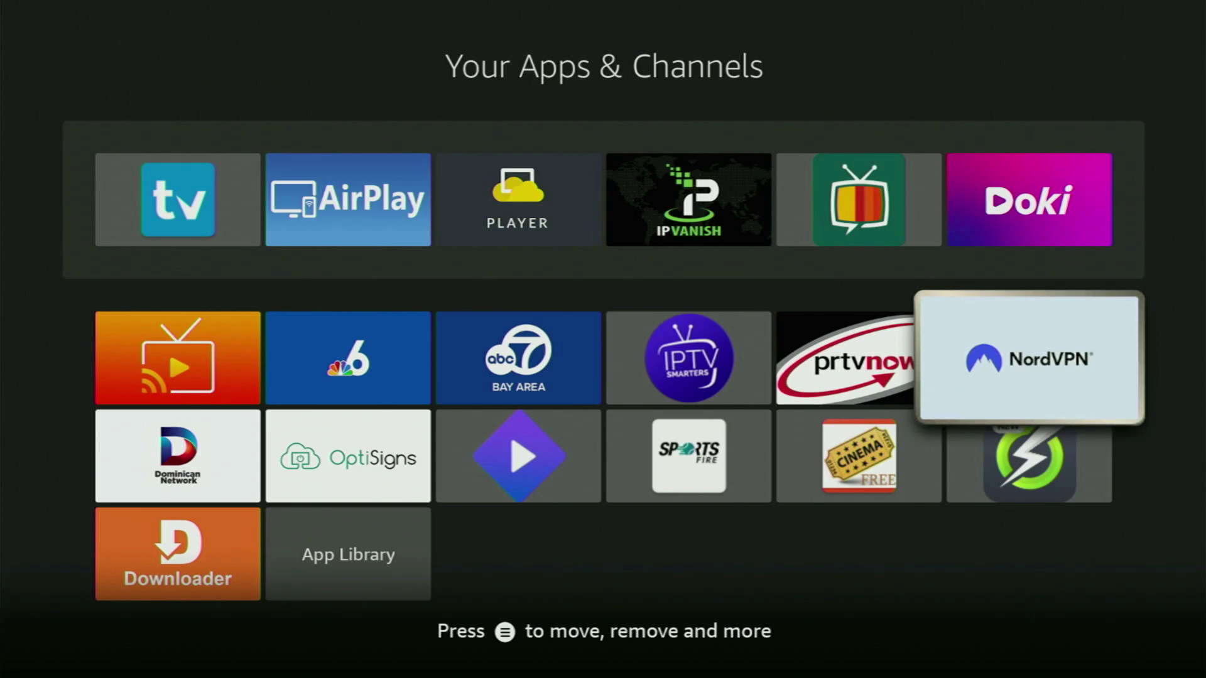
# Open TiviMate from the apps list and start adding a playlist.
pyautogui.press('Left')
pyautogui.press('Left')
pyautogui.press('Left')
pyautogui.press('Left')
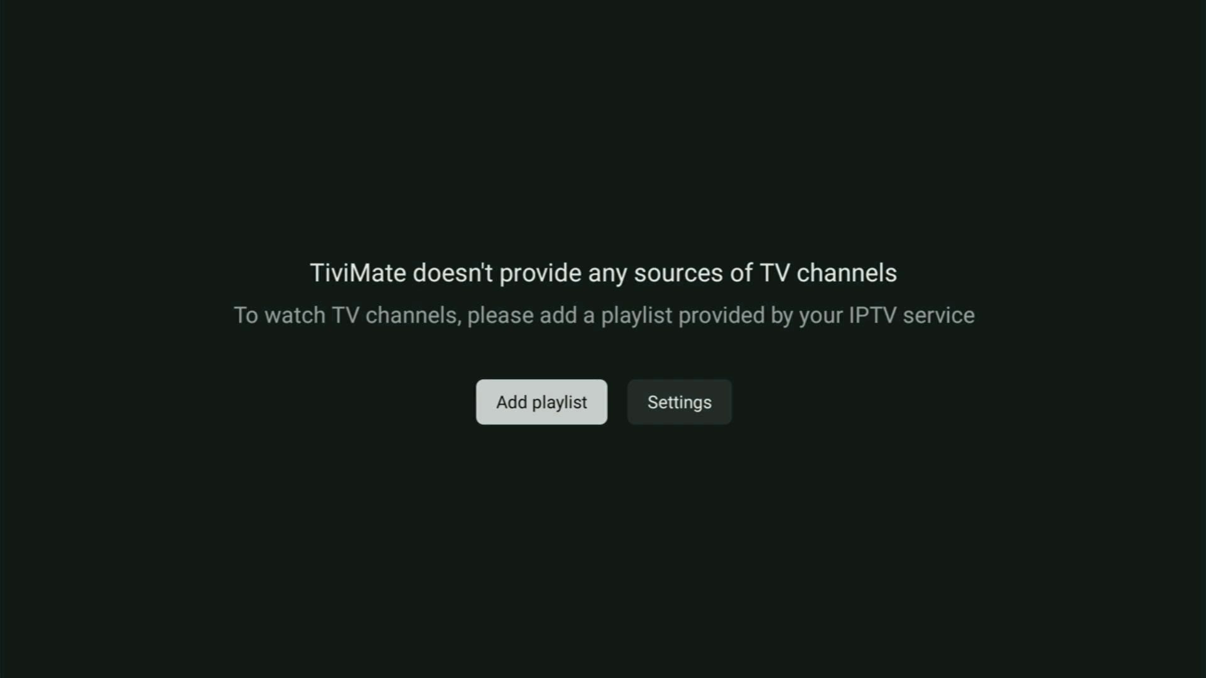
pyautogui.press('Return')
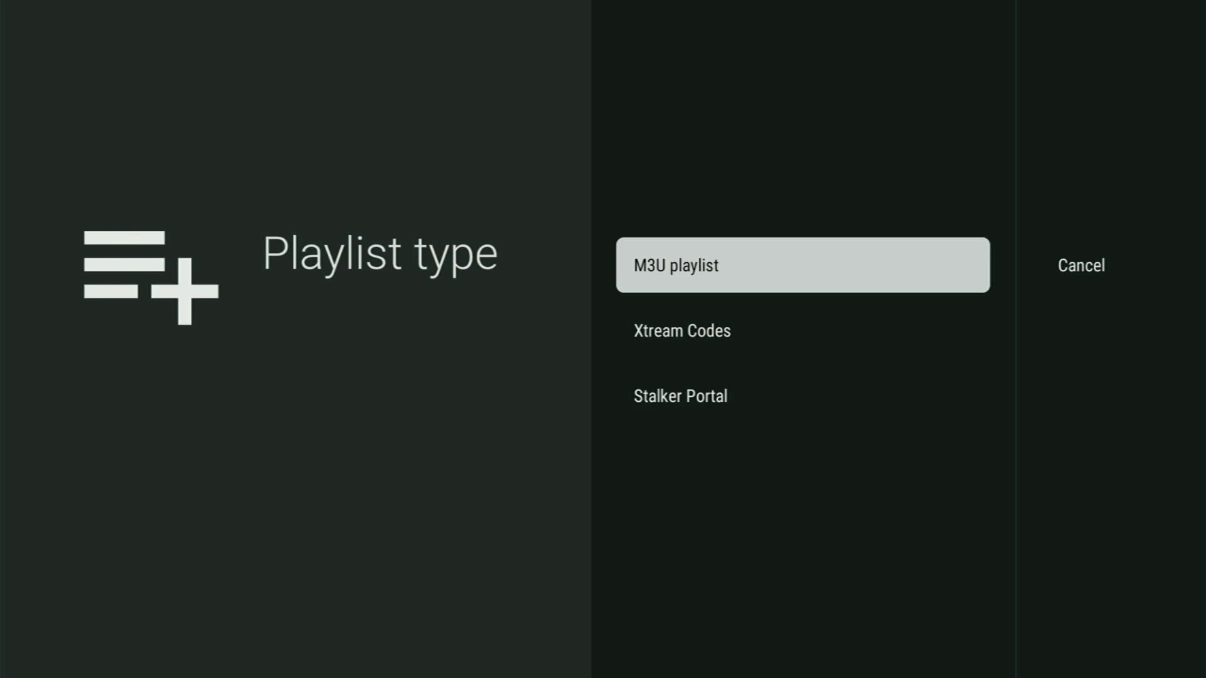
# View the source options for an M3U playlist, then return to the playlist types.
pyautogui.press('Return')
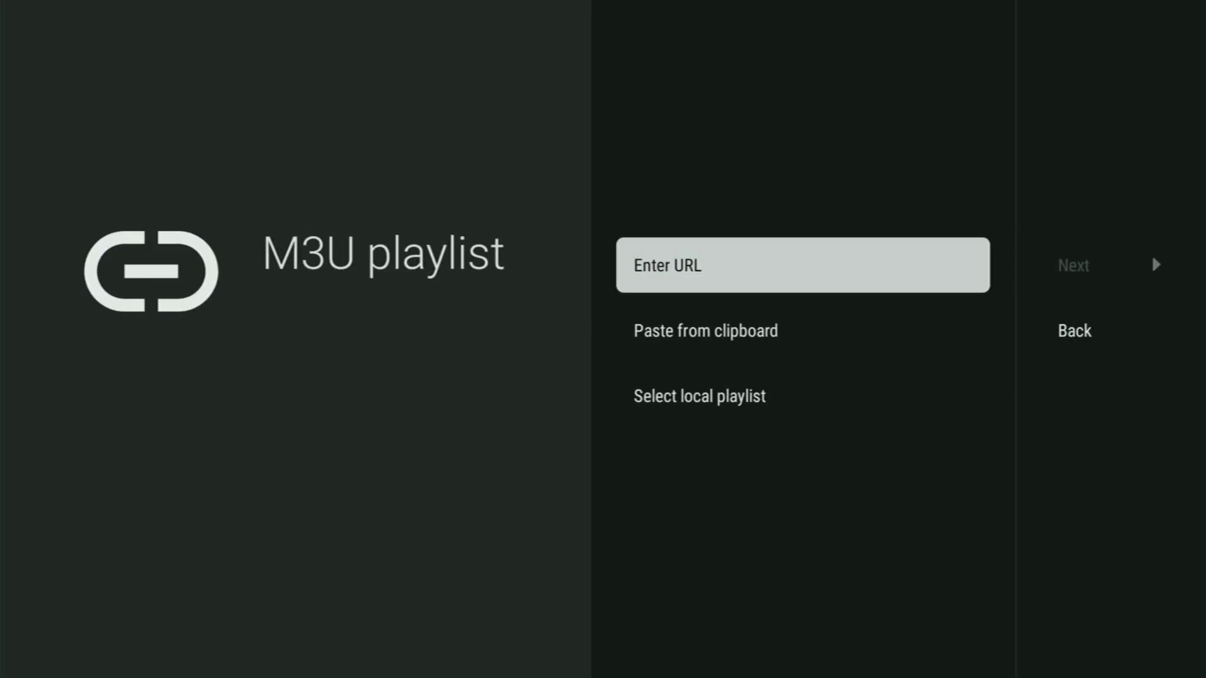
pyautogui.press('Right')
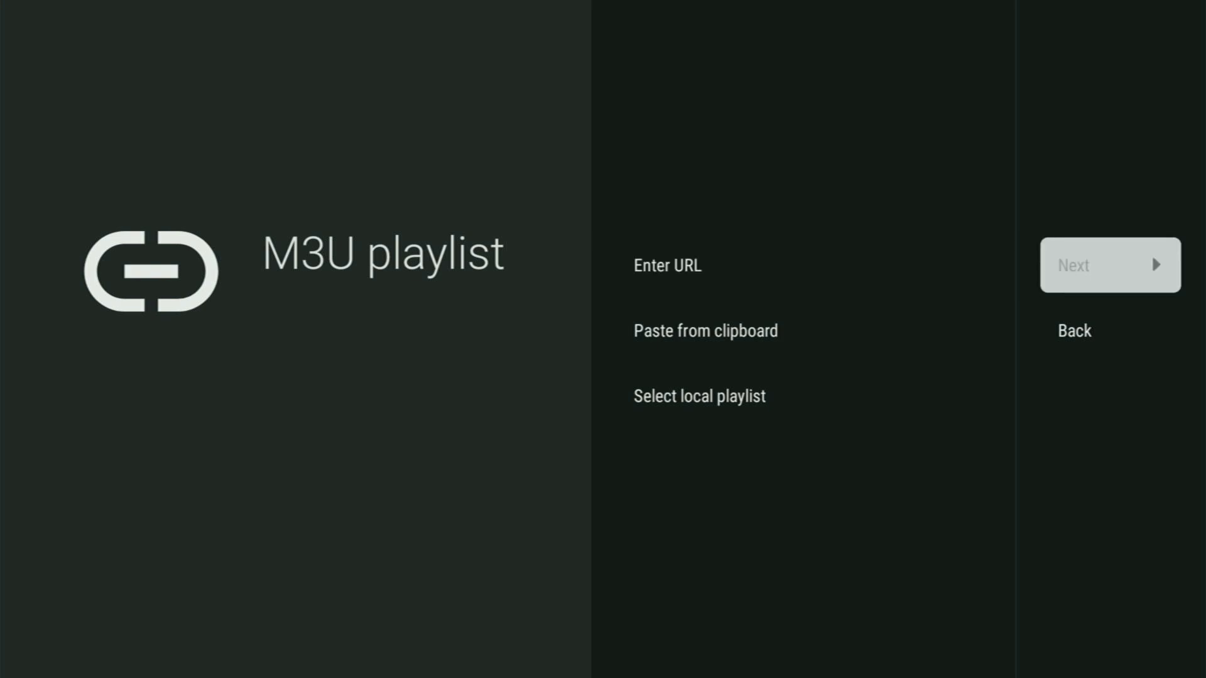
pyautogui.press('Escape')
# Open the Xtream Codes playlist type and review its server address, username and password fields.
pyautogui.press('Down')
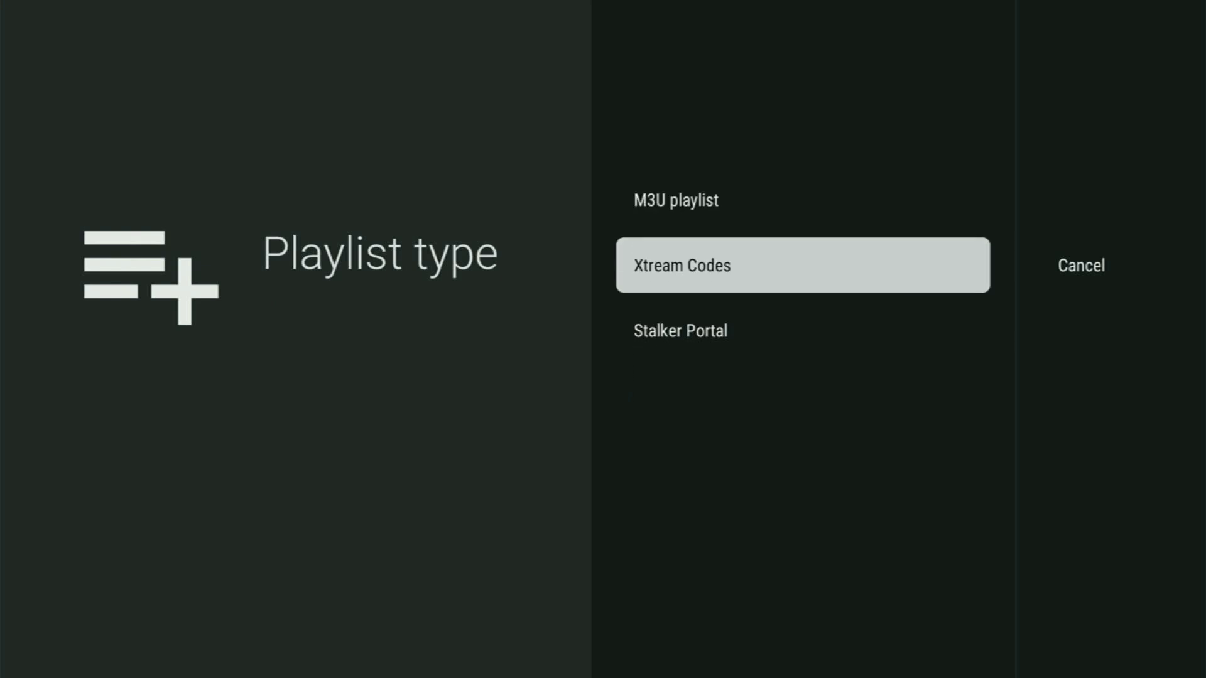
pyautogui.press('Return')
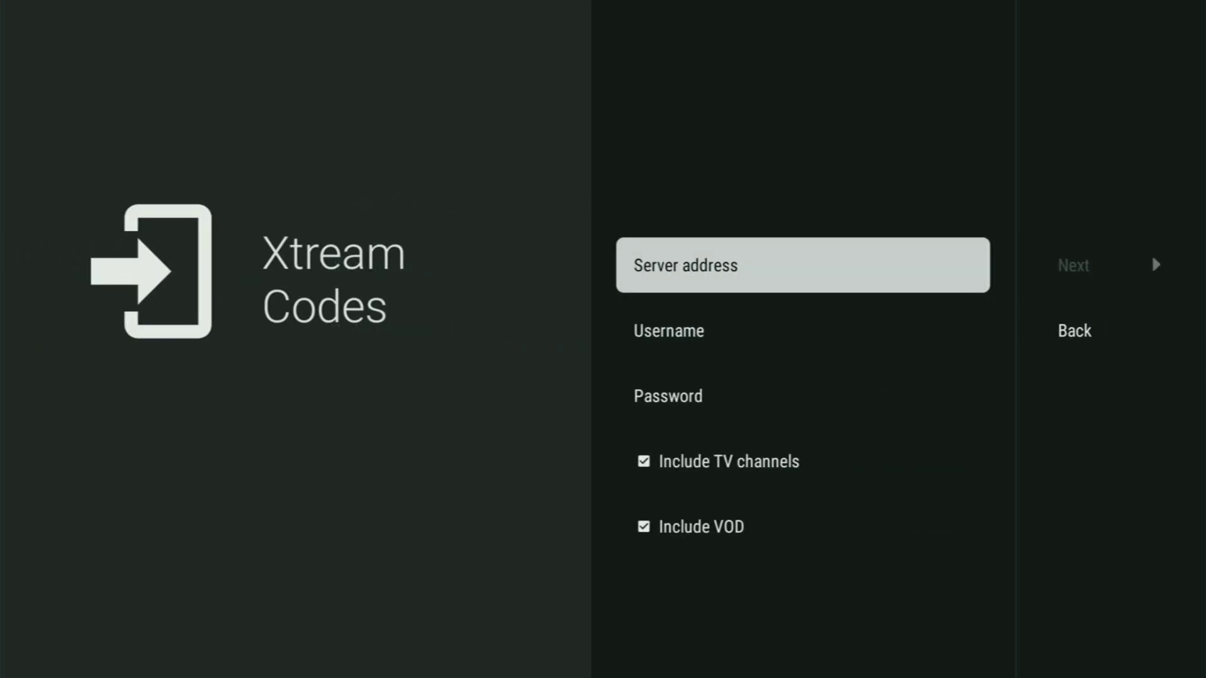
pyautogui.press('Down')
pyautogui.press('Down')
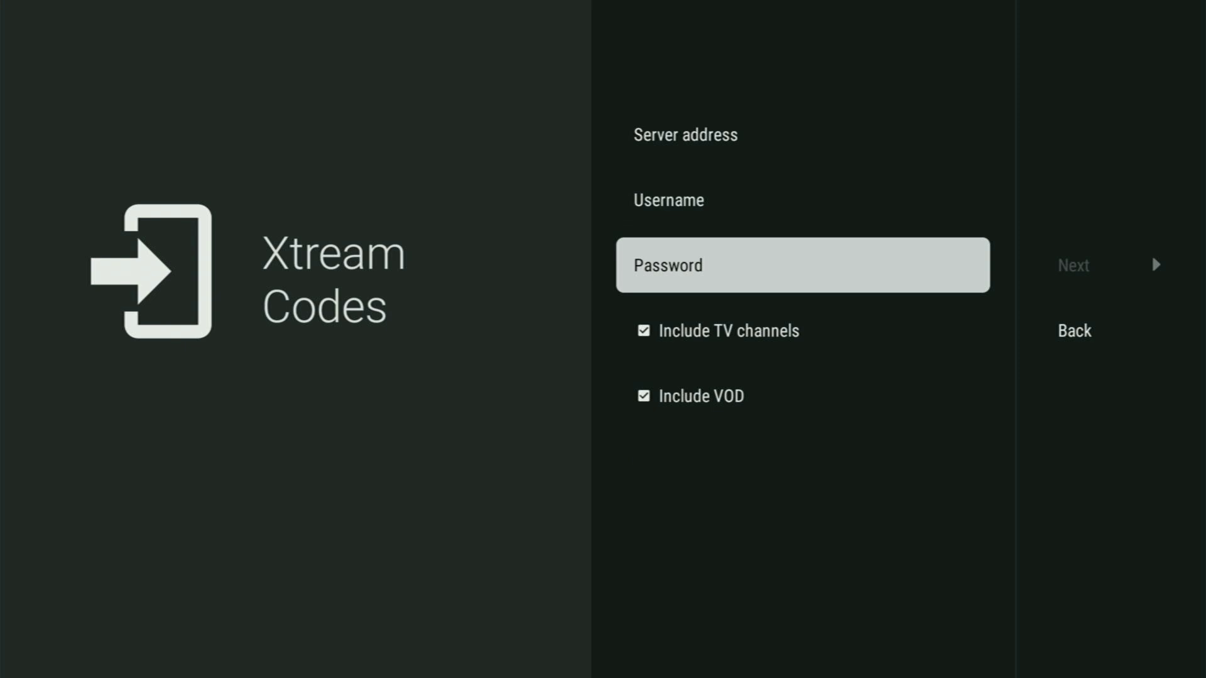
pyautogui.press('Up')
pyautogui.press('Up')
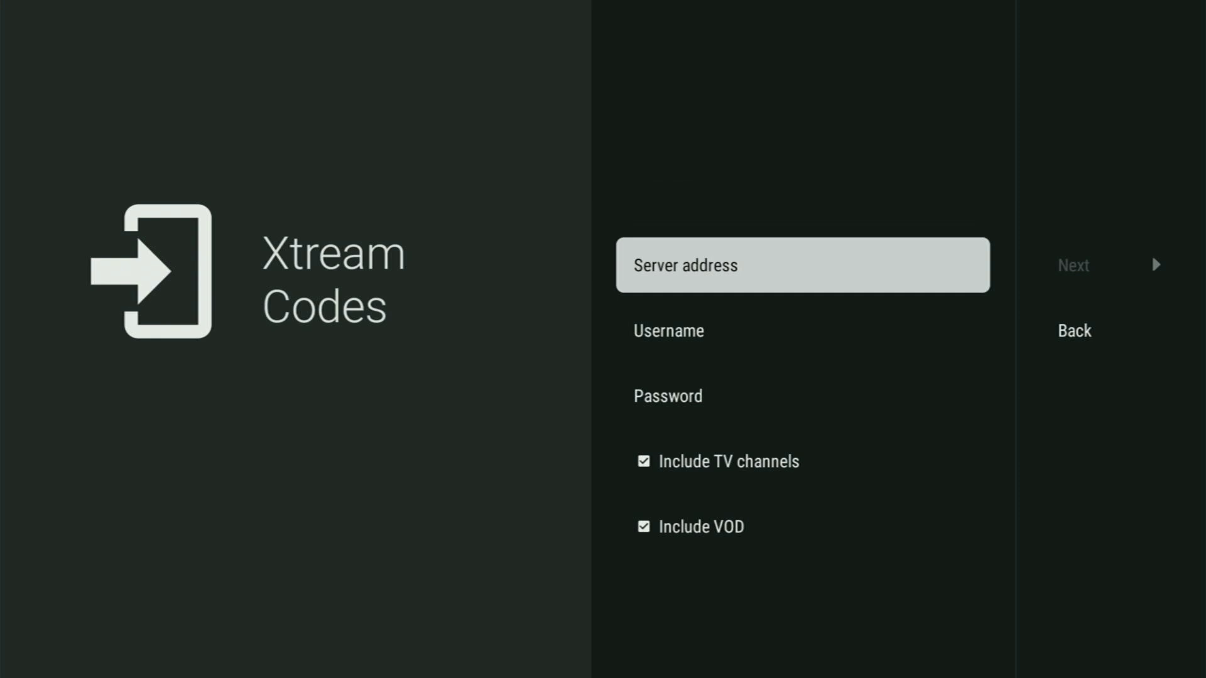
pyautogui.press('Right')
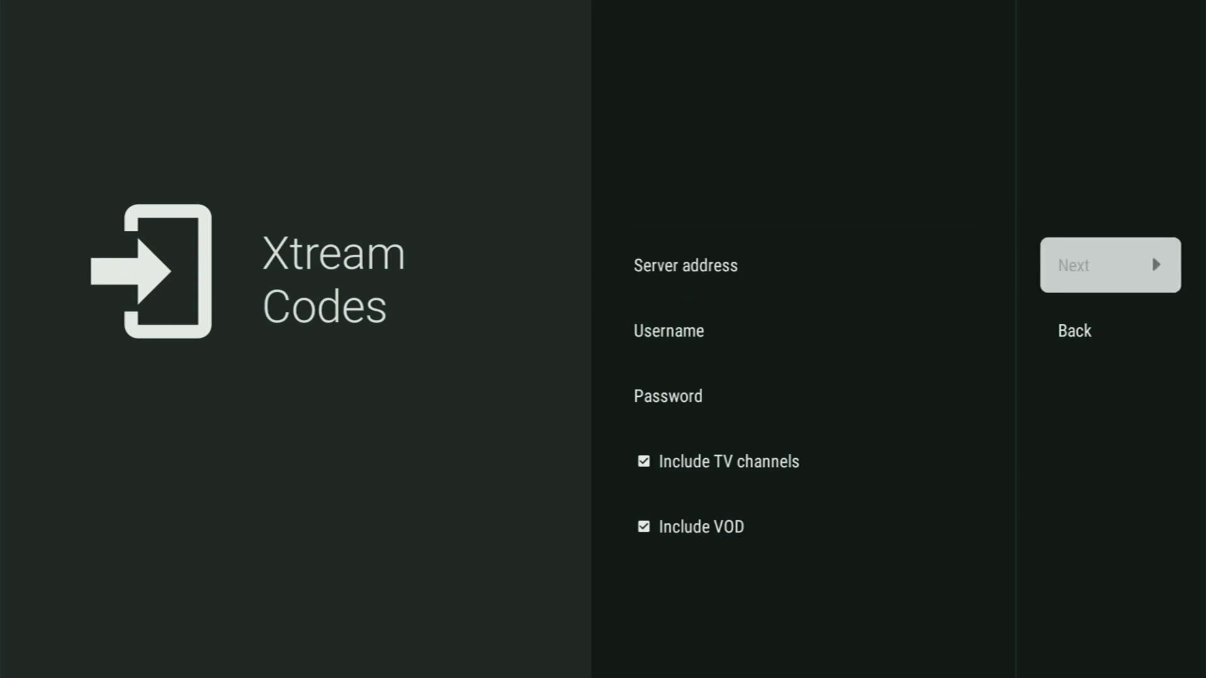